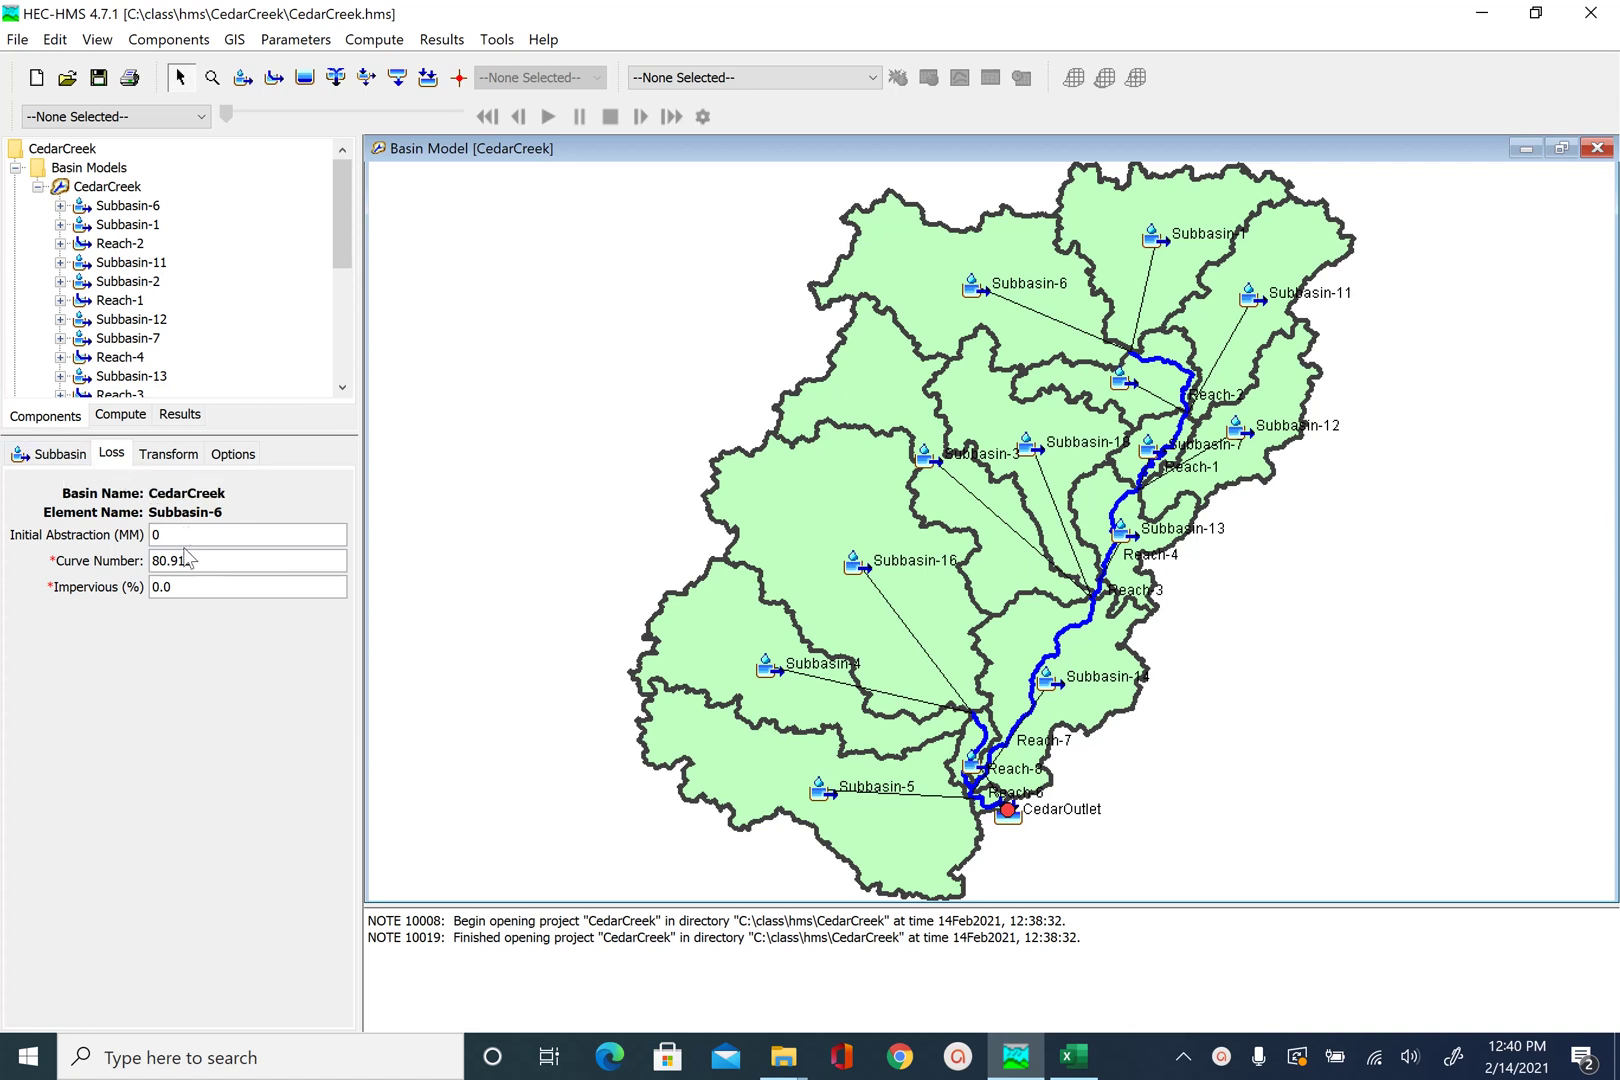
Review Subbasin-6's transform settings and Reach-1's Muskingum routing parameters.
{"action": "left_click", "coordinate": [172, 455]}
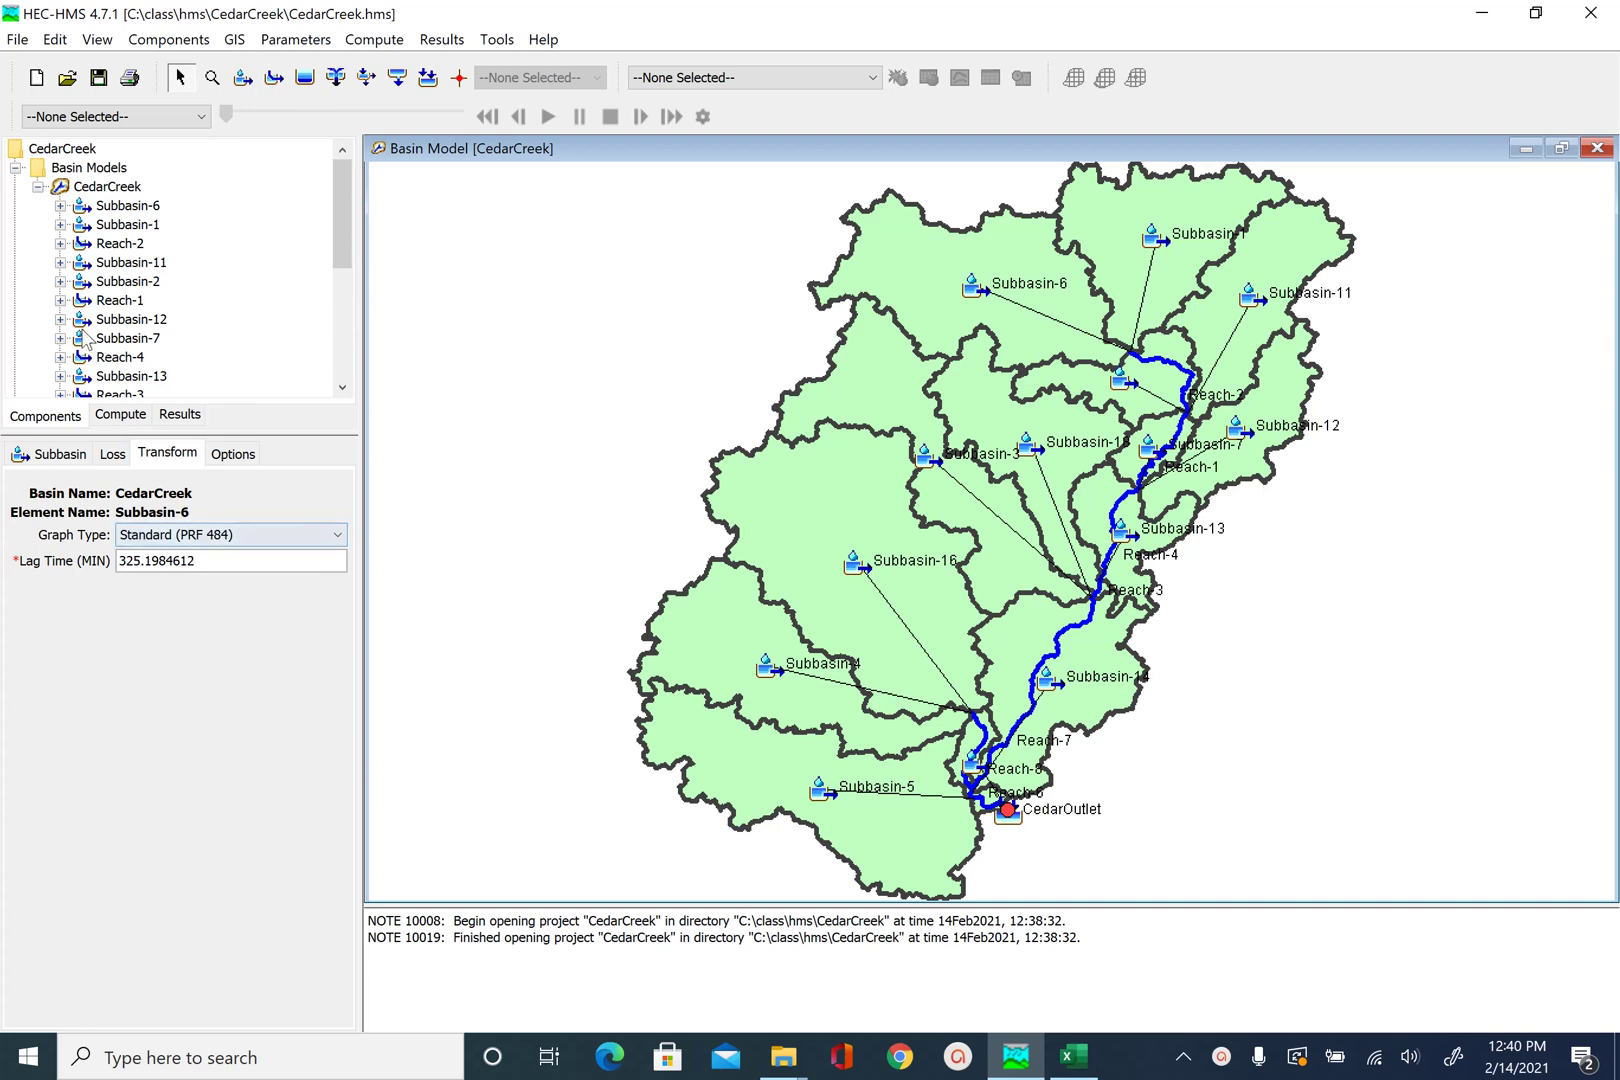
{"action": "left_click", "coordinate": [60, 300]}
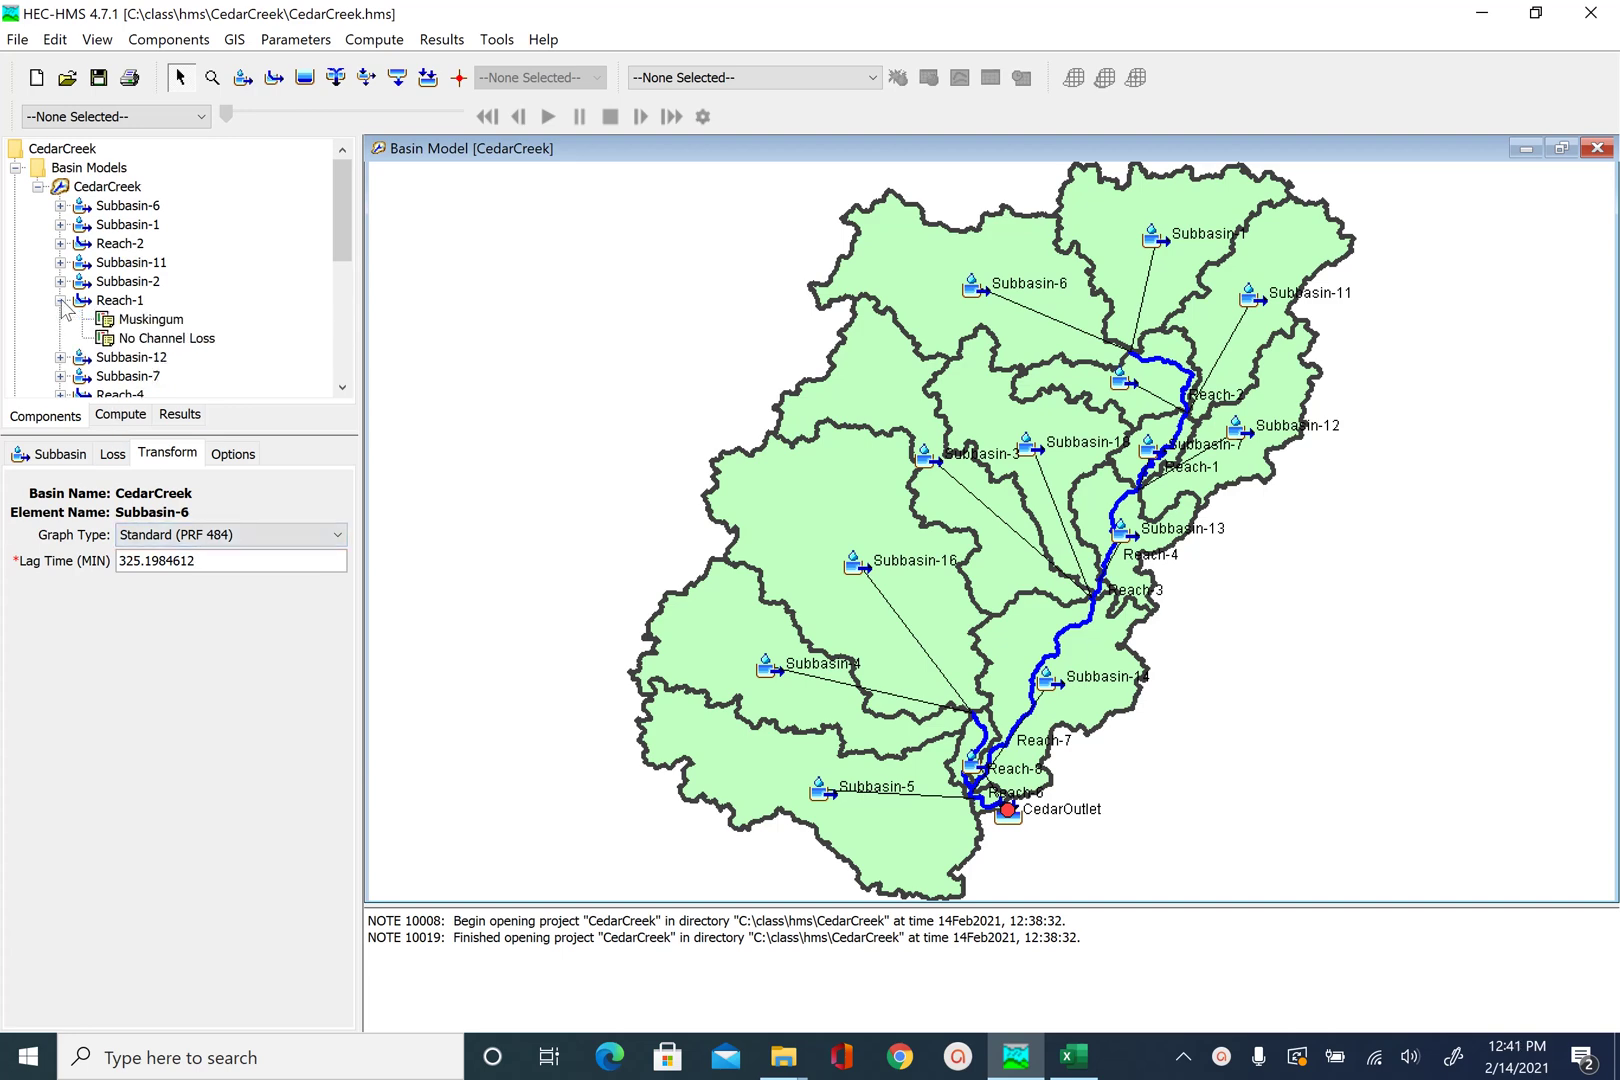
{"action": "left_click", "coordinate": [126, 304]}
{"action": "left_click", "coordinate": [152, 319]}
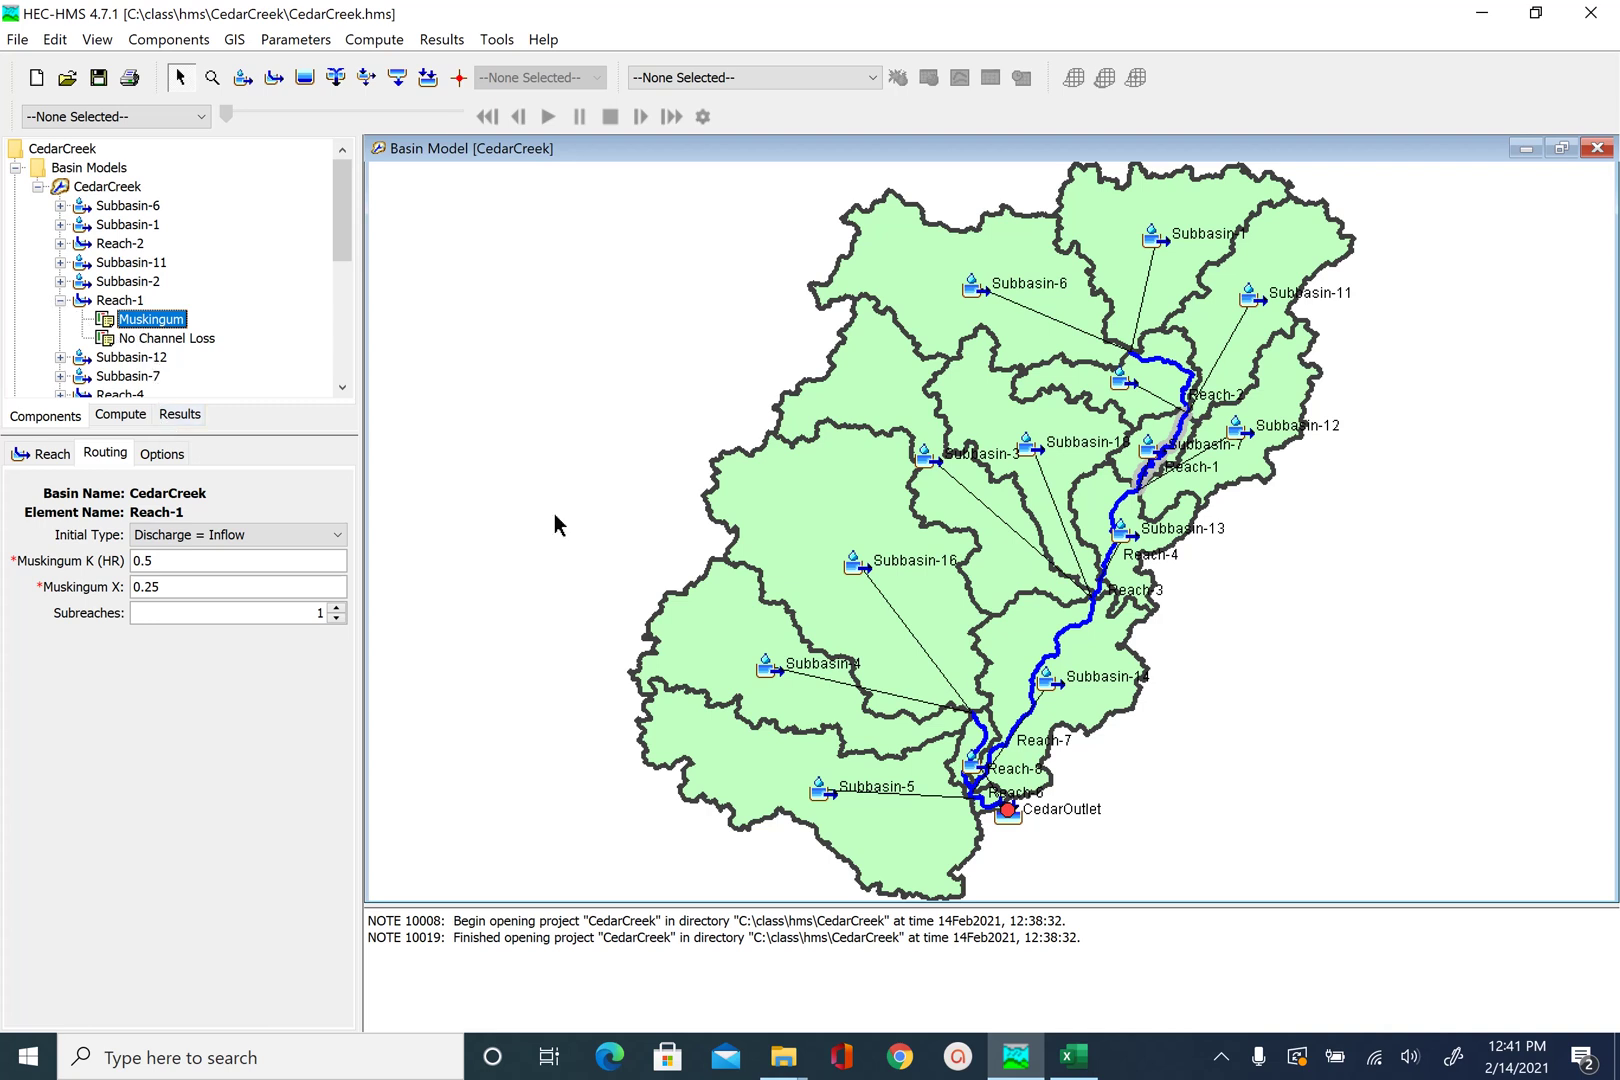
Open the cedar_observed workbook from the hms folder in Excel and examine its hourly rainfall values in B2:B15.
{"action": "mouse_move", "coordinate": [783, 1058]}
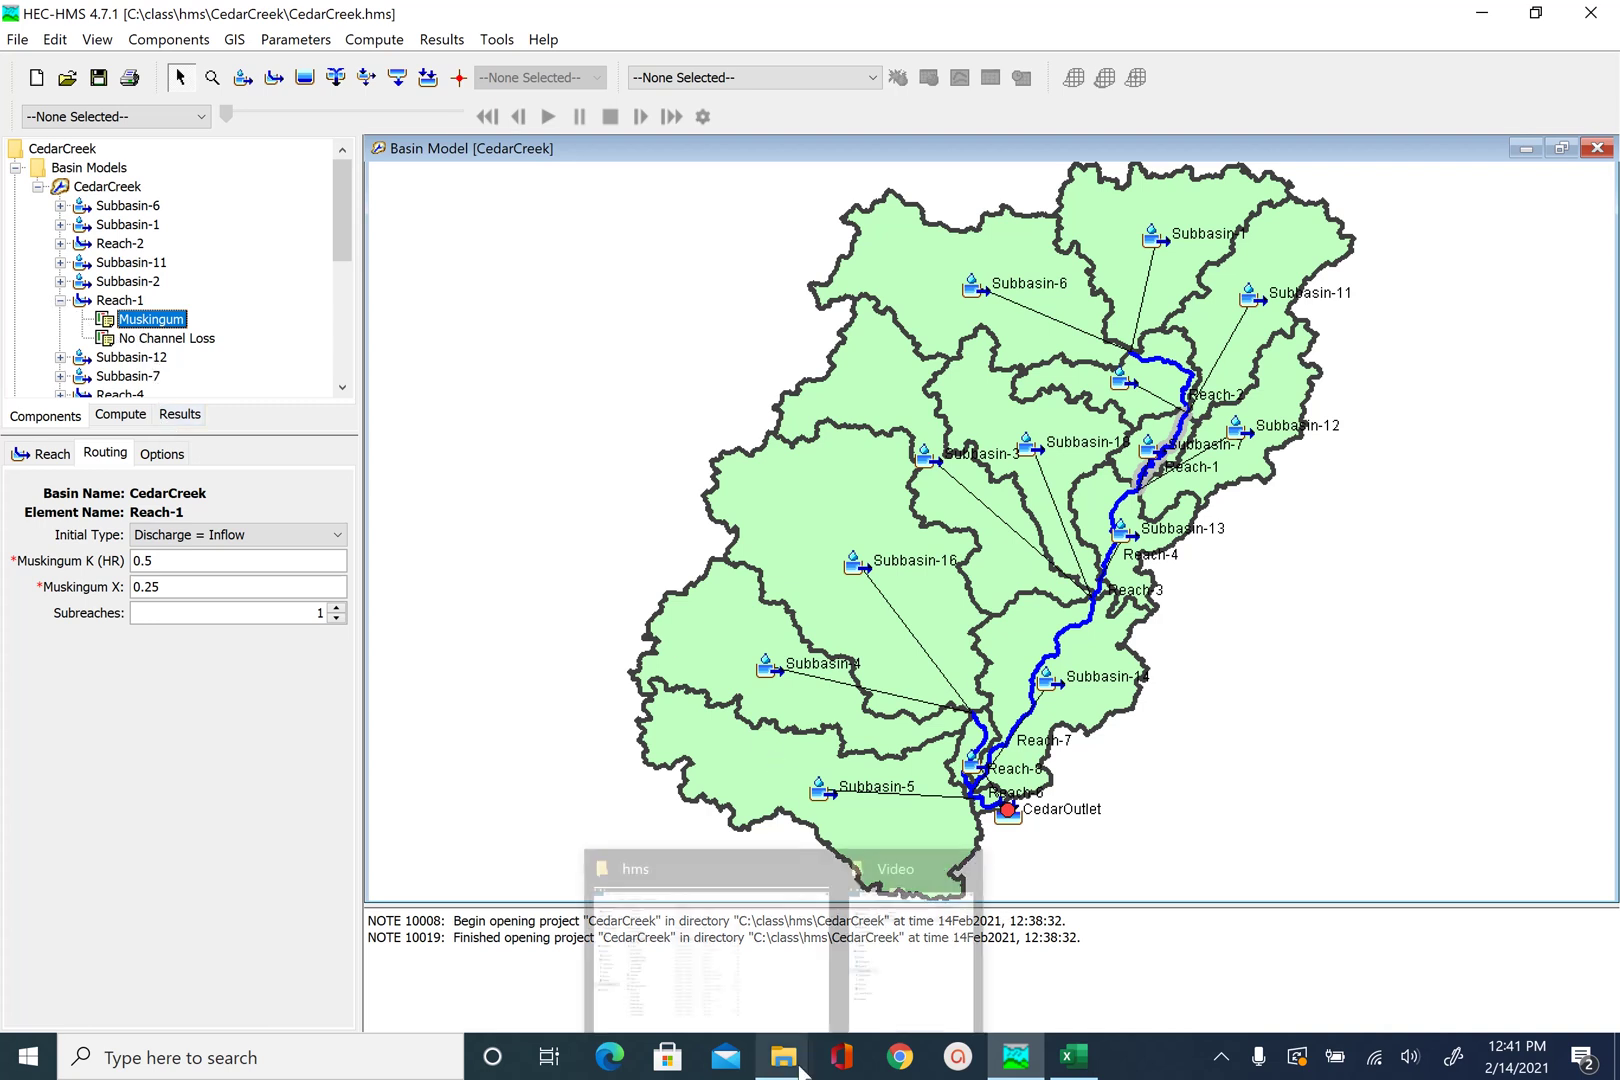
{"action": "left_click", "coordinate": [723, 860]}
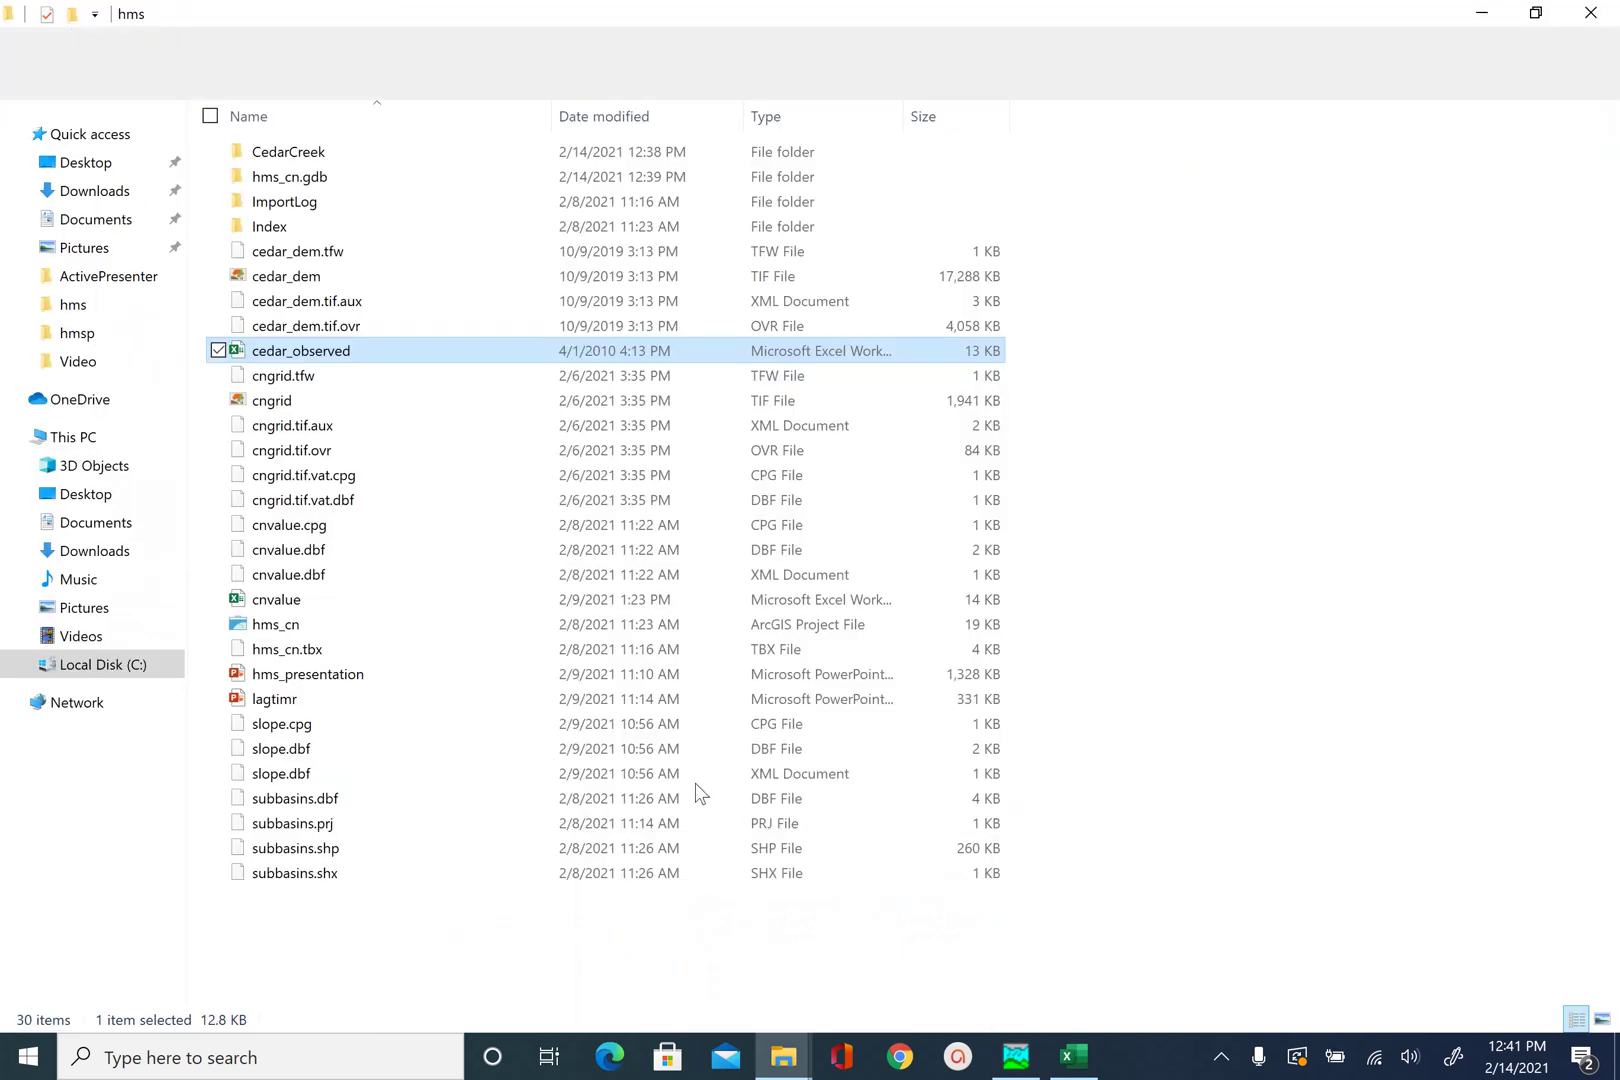
{"action": "double_click", "coordinate": [312, 360]}
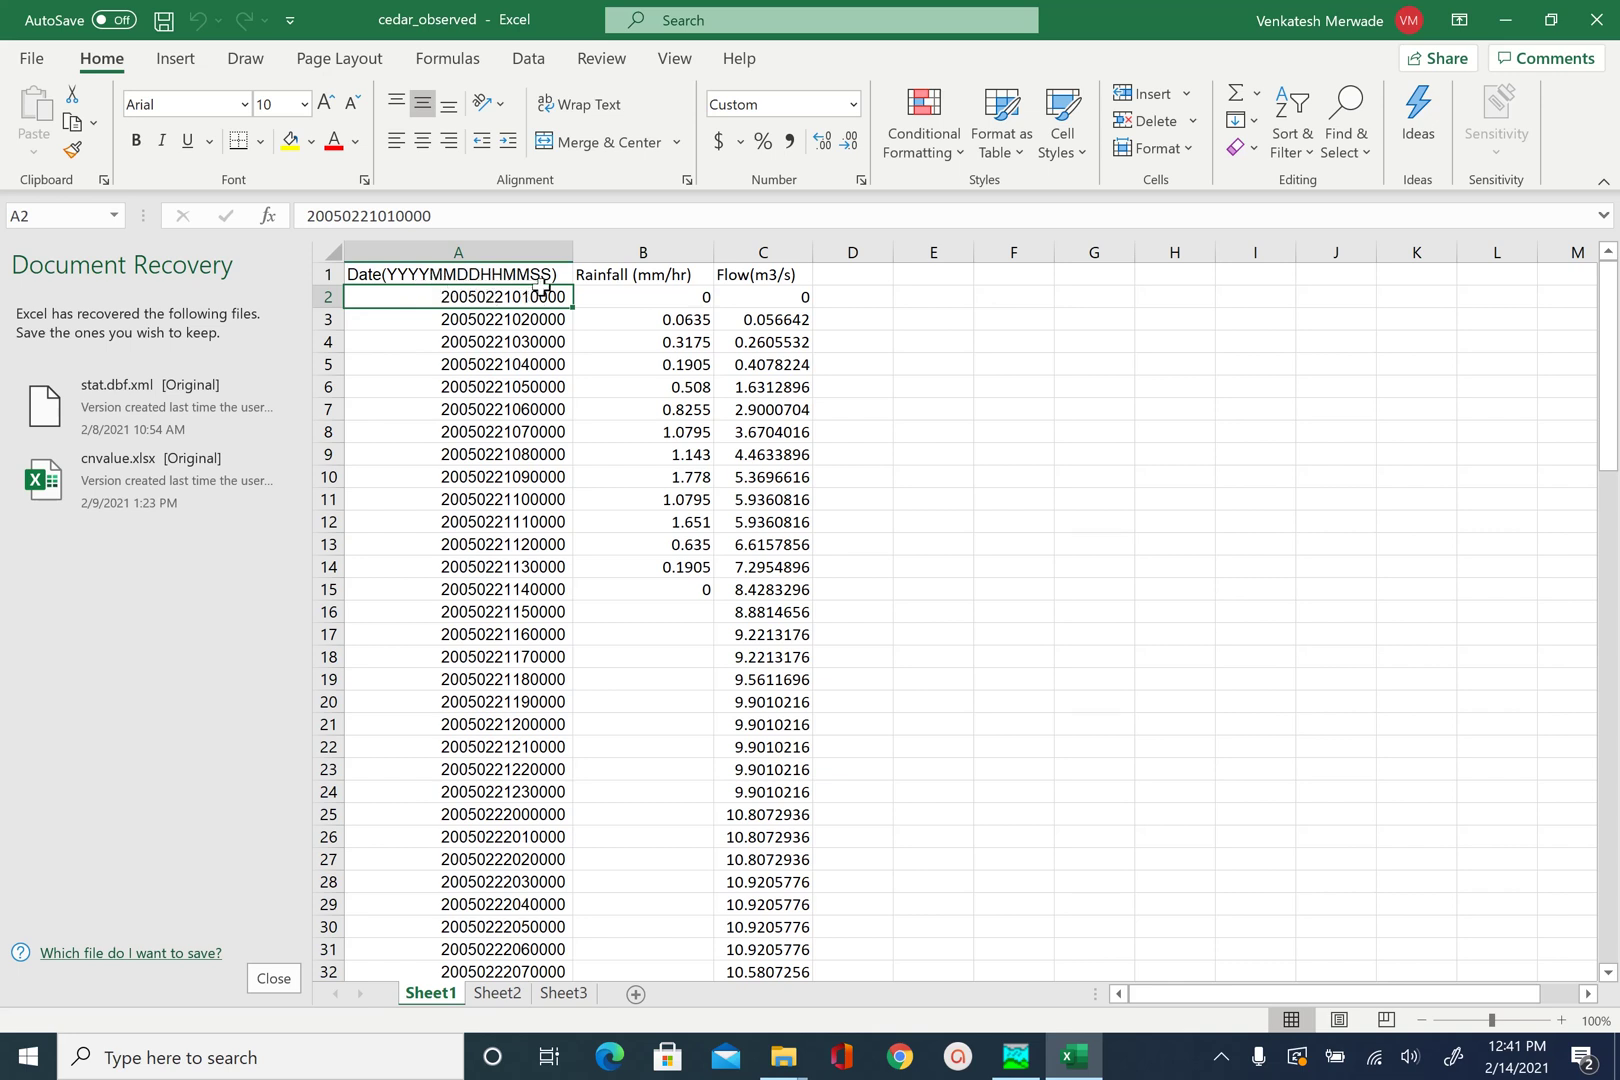
{"action": "left_click", "coordinate": [650, 274]}
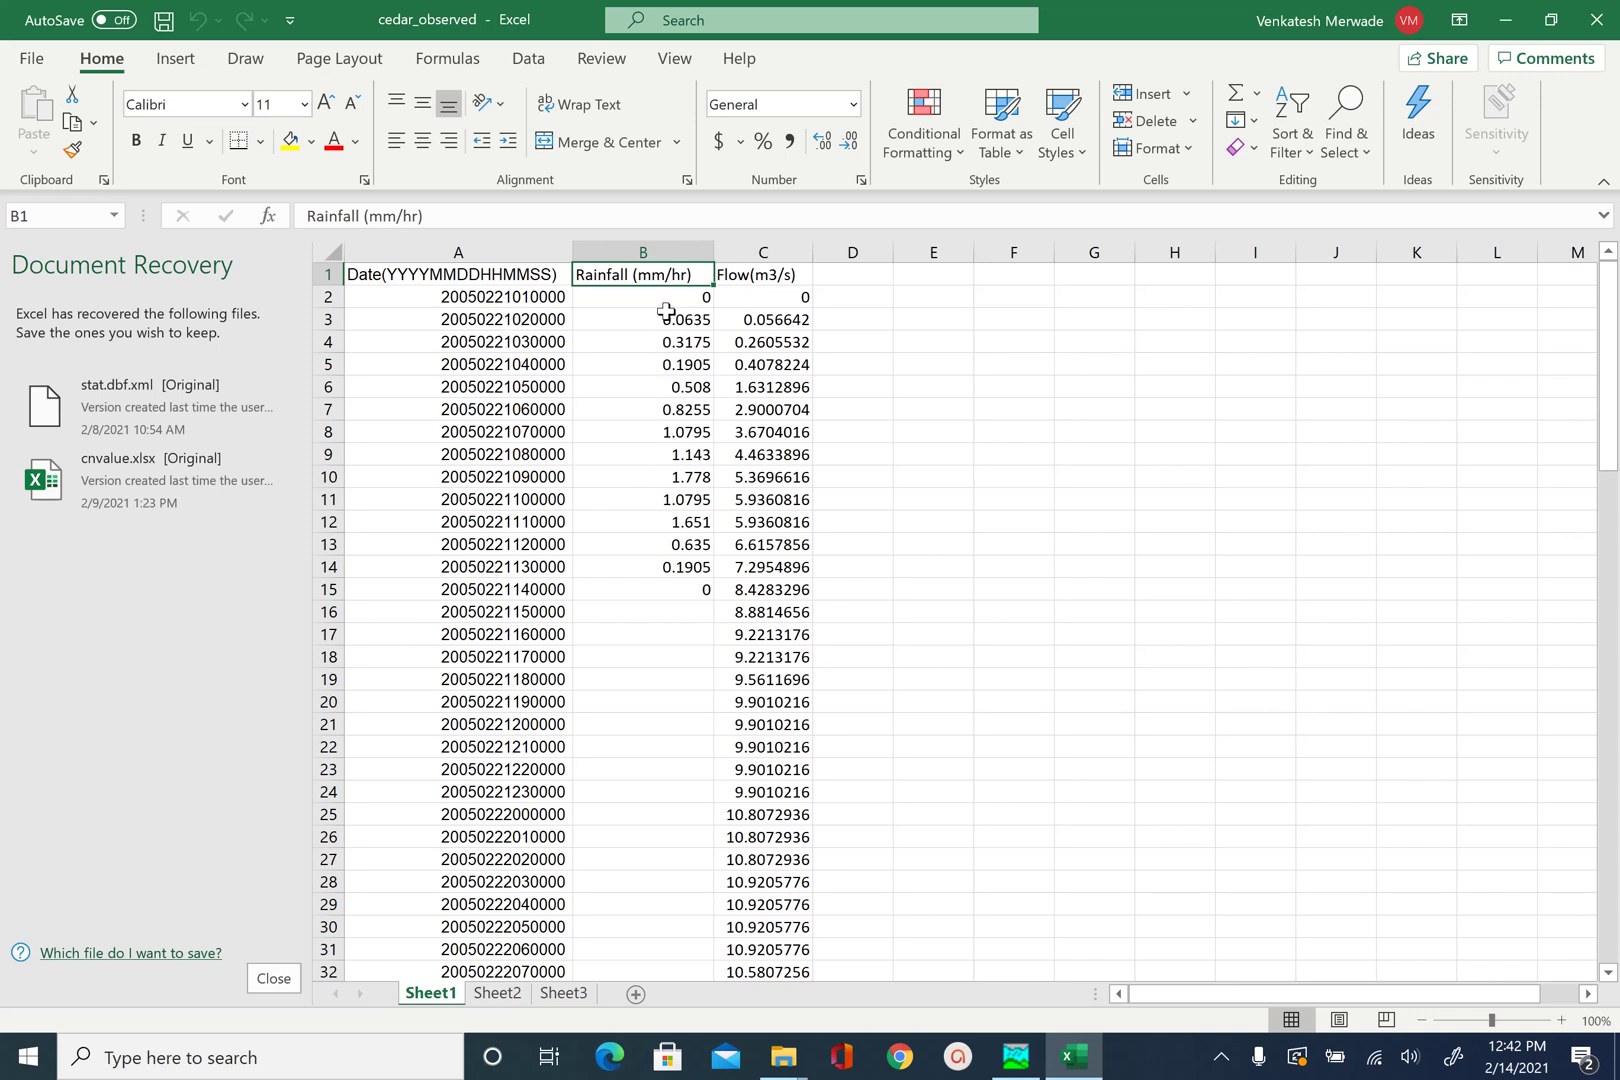
{"action": "left_click_drag", "start_coordinate": [665, 297], "coordinate": [652, 590]}
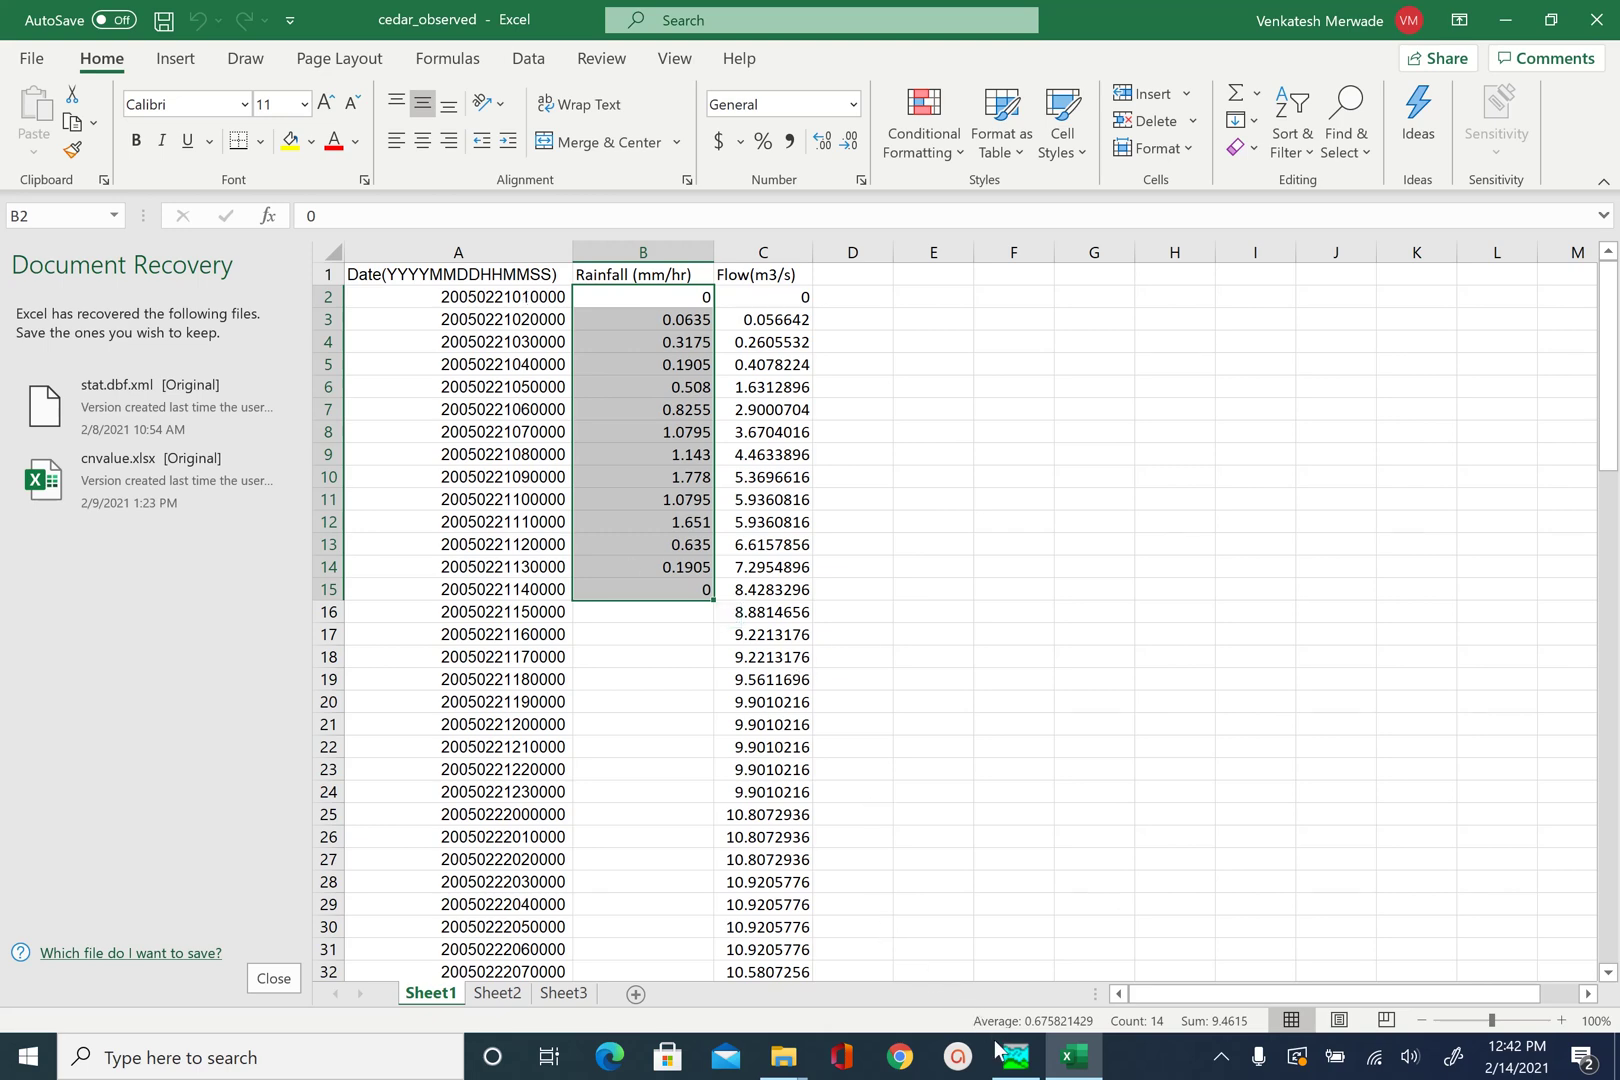
Switch to HEC-HMS and create precipitation gage "Gage 1" with the description "Rainfall Gage for Cedar Creek".
{"action": "left_click", "coordinate": [1016, 1063]}
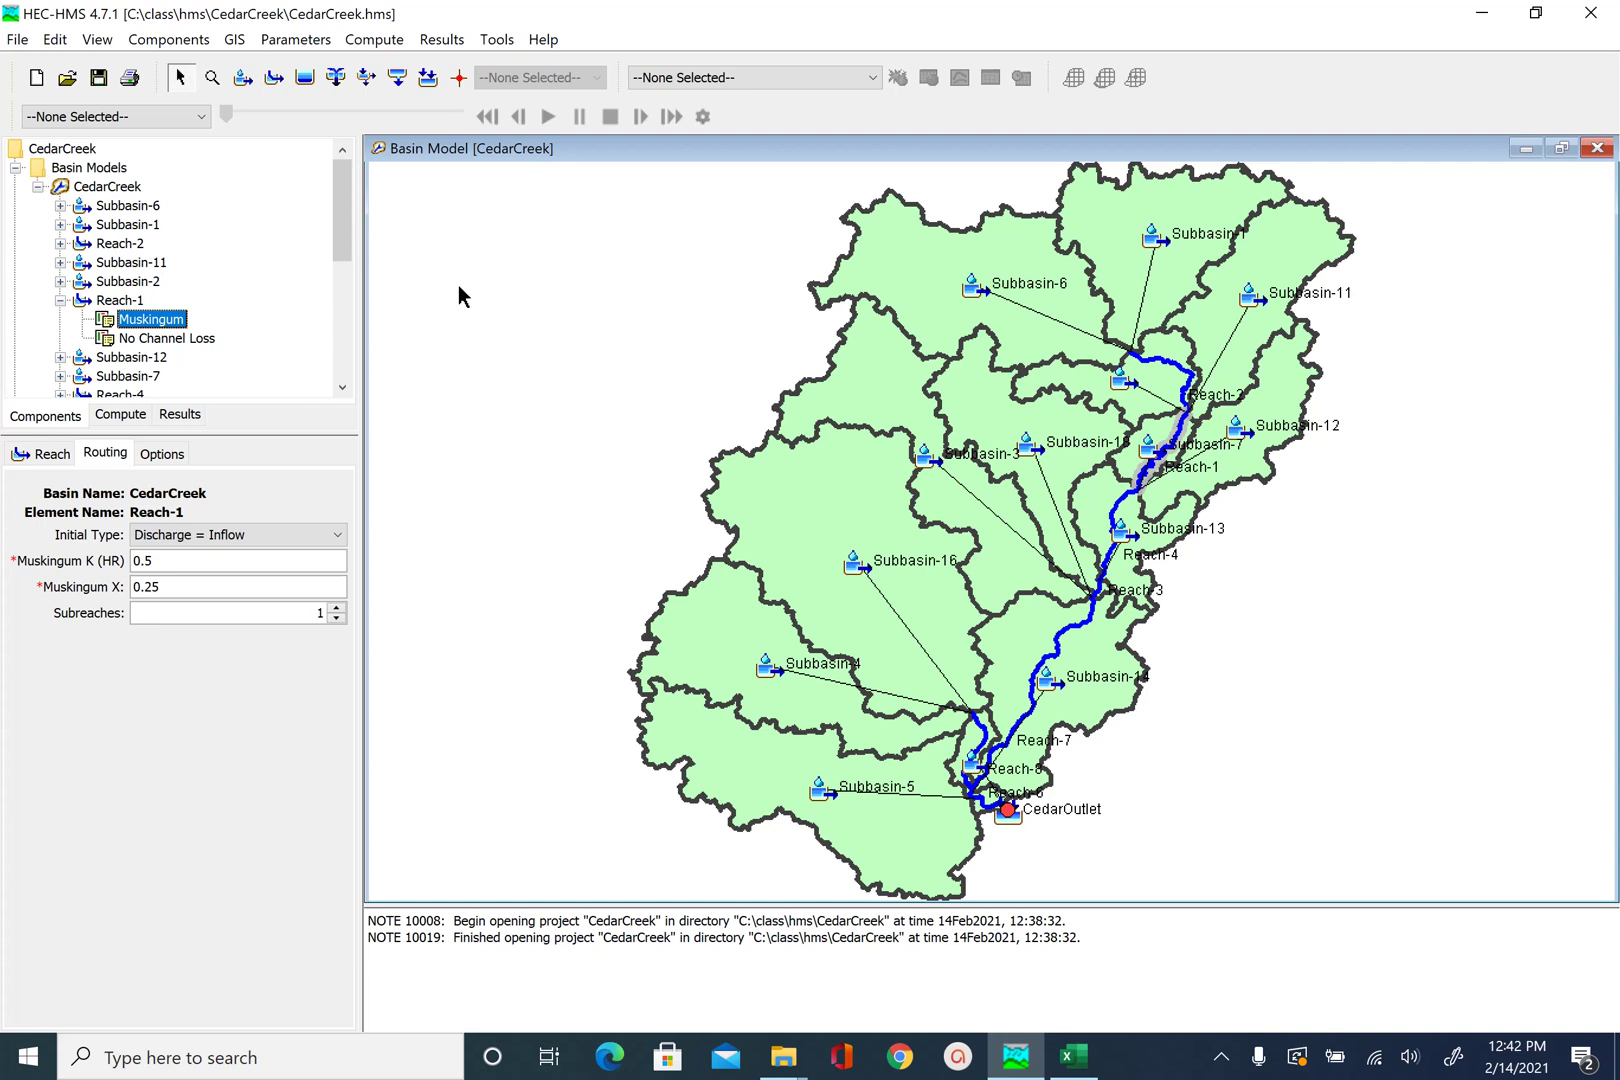
{"action": "left_click", "coordinate": [180, 42]}
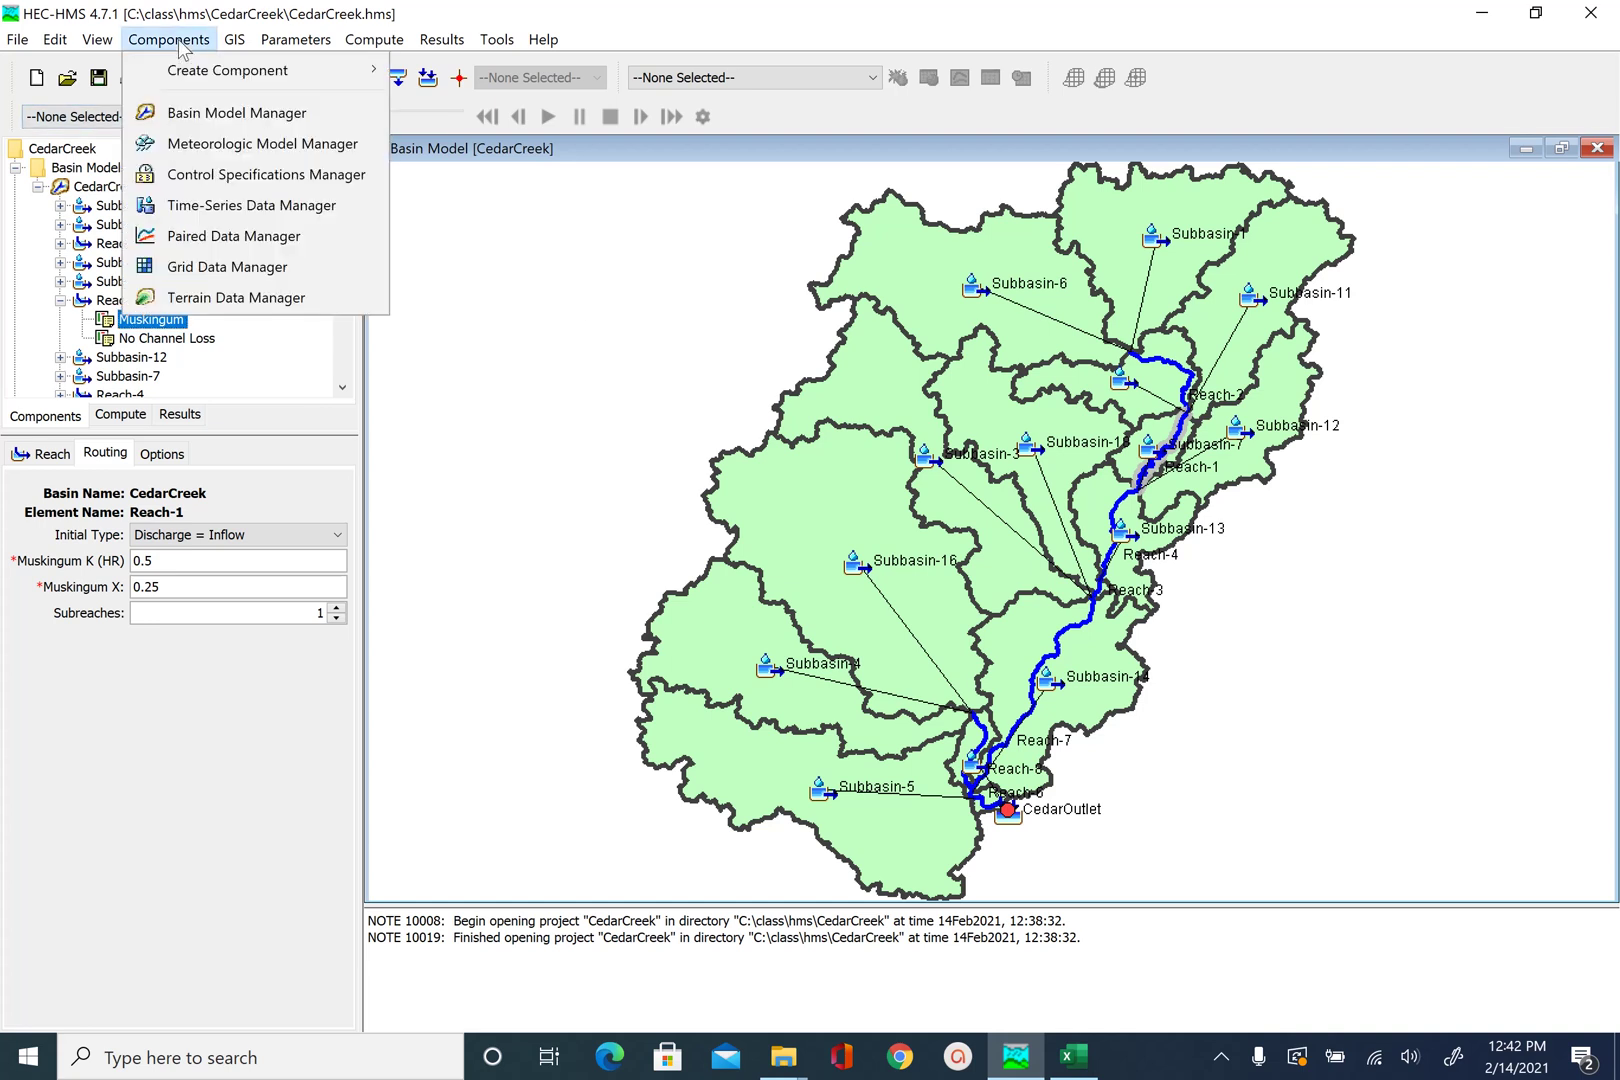
{"action": "left_click", "coordinate": [256, 221]}
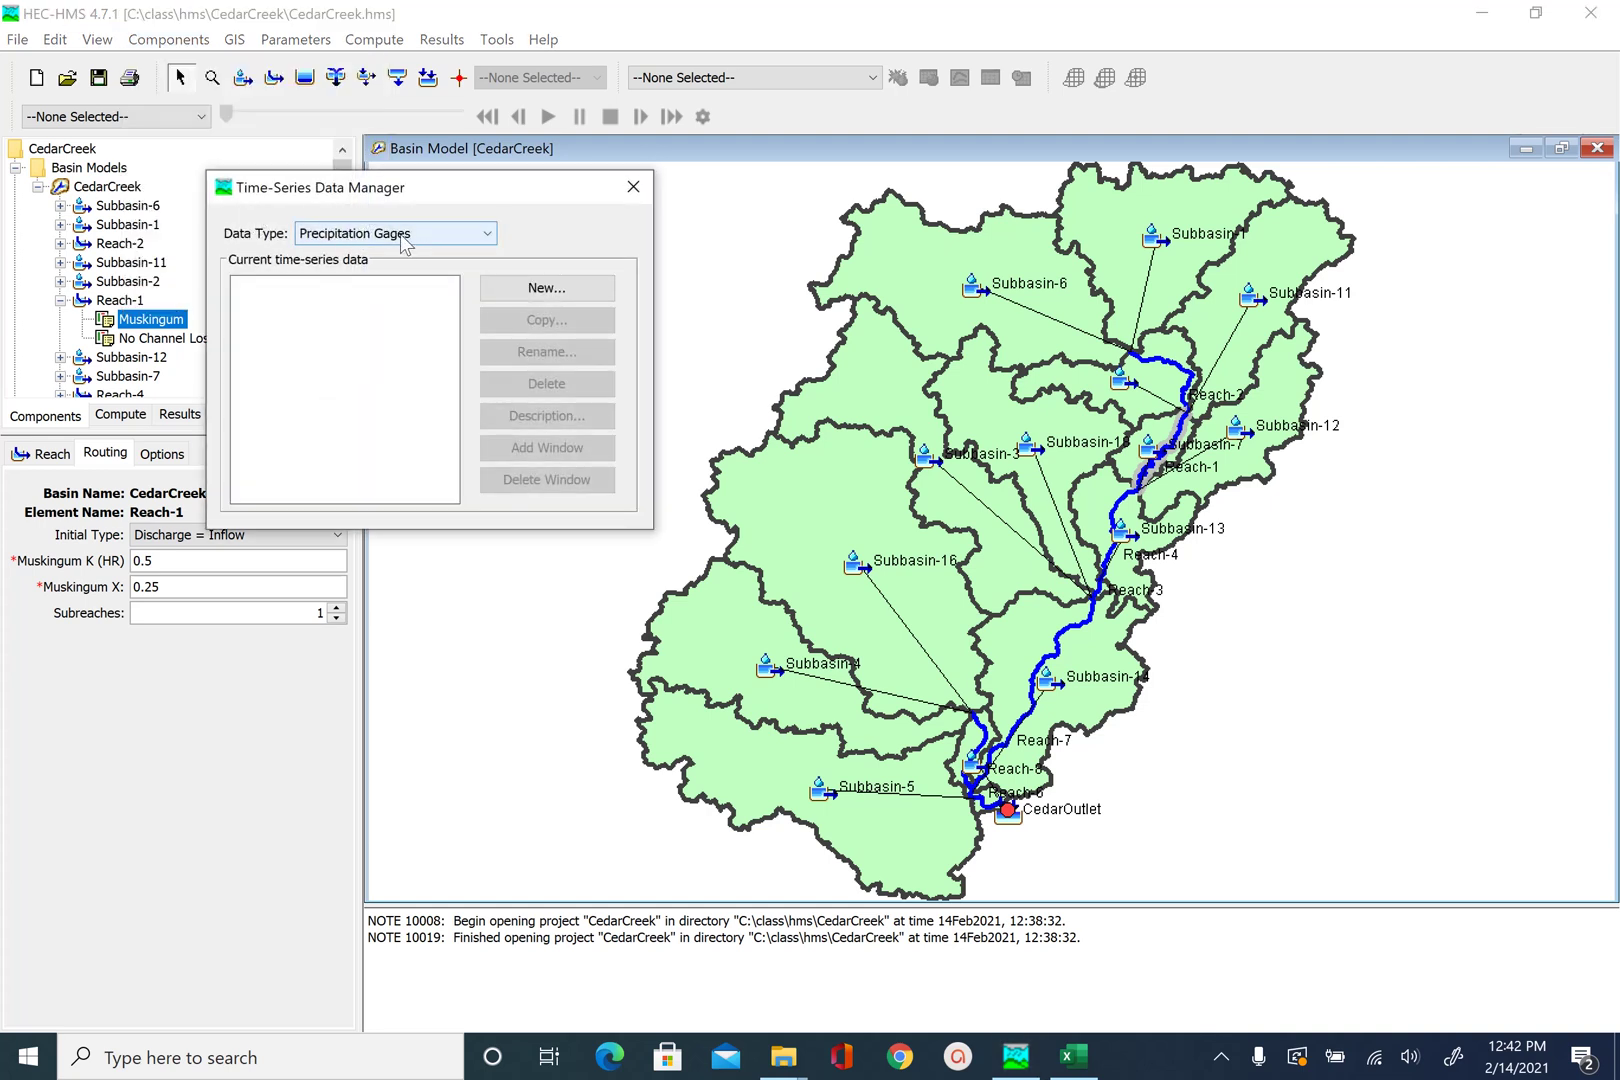
{"action": "left_click", "coordinate": [542, 293]}
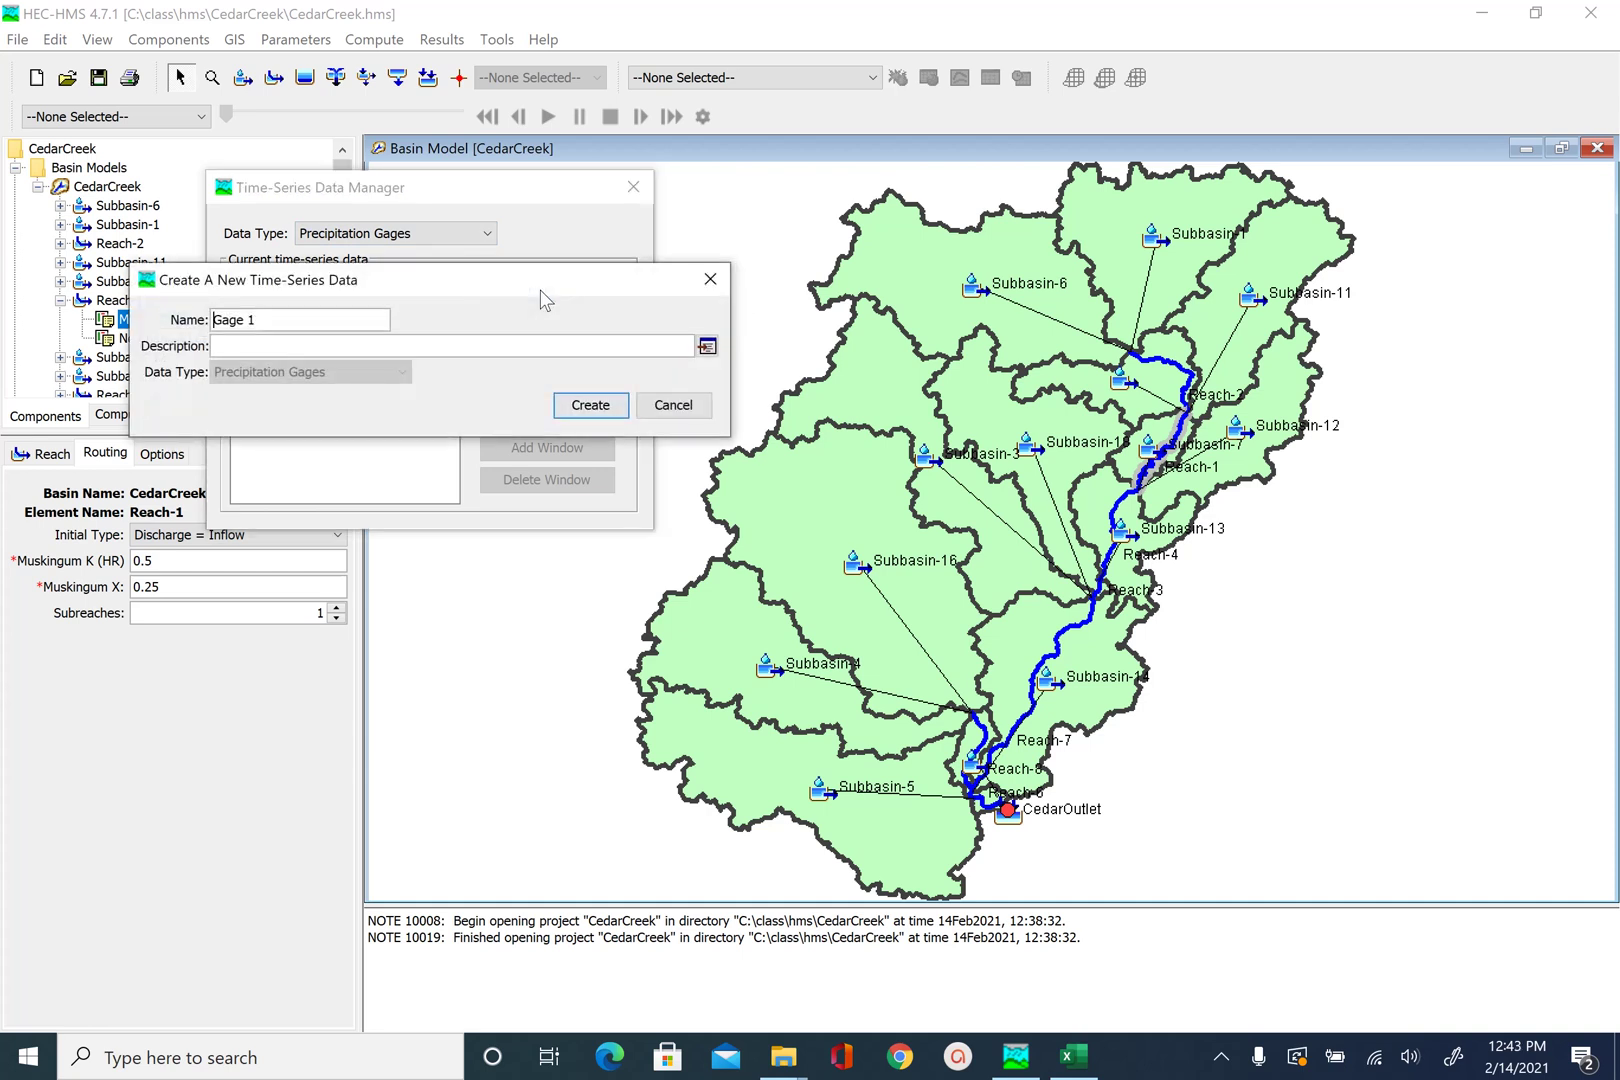
{"action": "left_click", "coordinate": [297, 345]}
{"action": "type", "text": "Rainfall Gage for ZCeda"}
{"action": "key", "text": "BackSpace"}
{"action": "key", "text": "BackSpace"}
{"action": "key", "text": "BackSpace"}
{"action": "key", "text": "BackSpace"}
{"action": "key", "text": "BackSpace"}
{"action": "type", "text": "Cedar Creek"}
{"action": "left_click", "coordinate": [589, 405]}
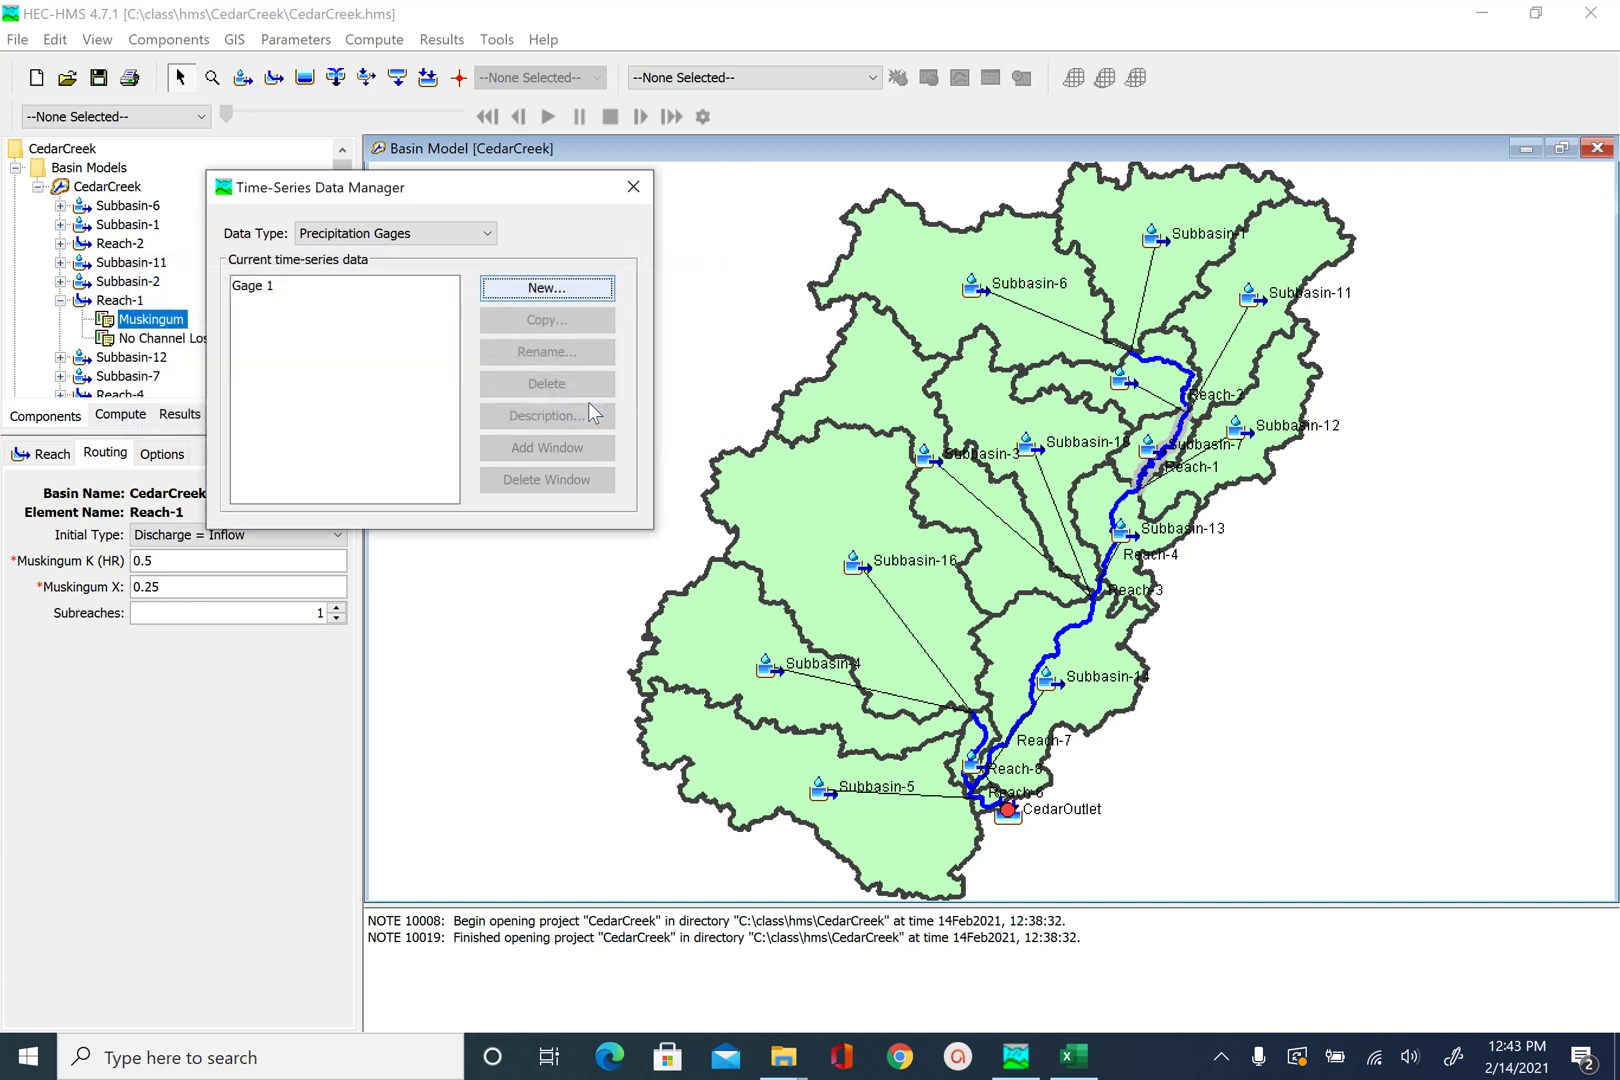
{"action": "left_click", "coordinate": [635, 184]}
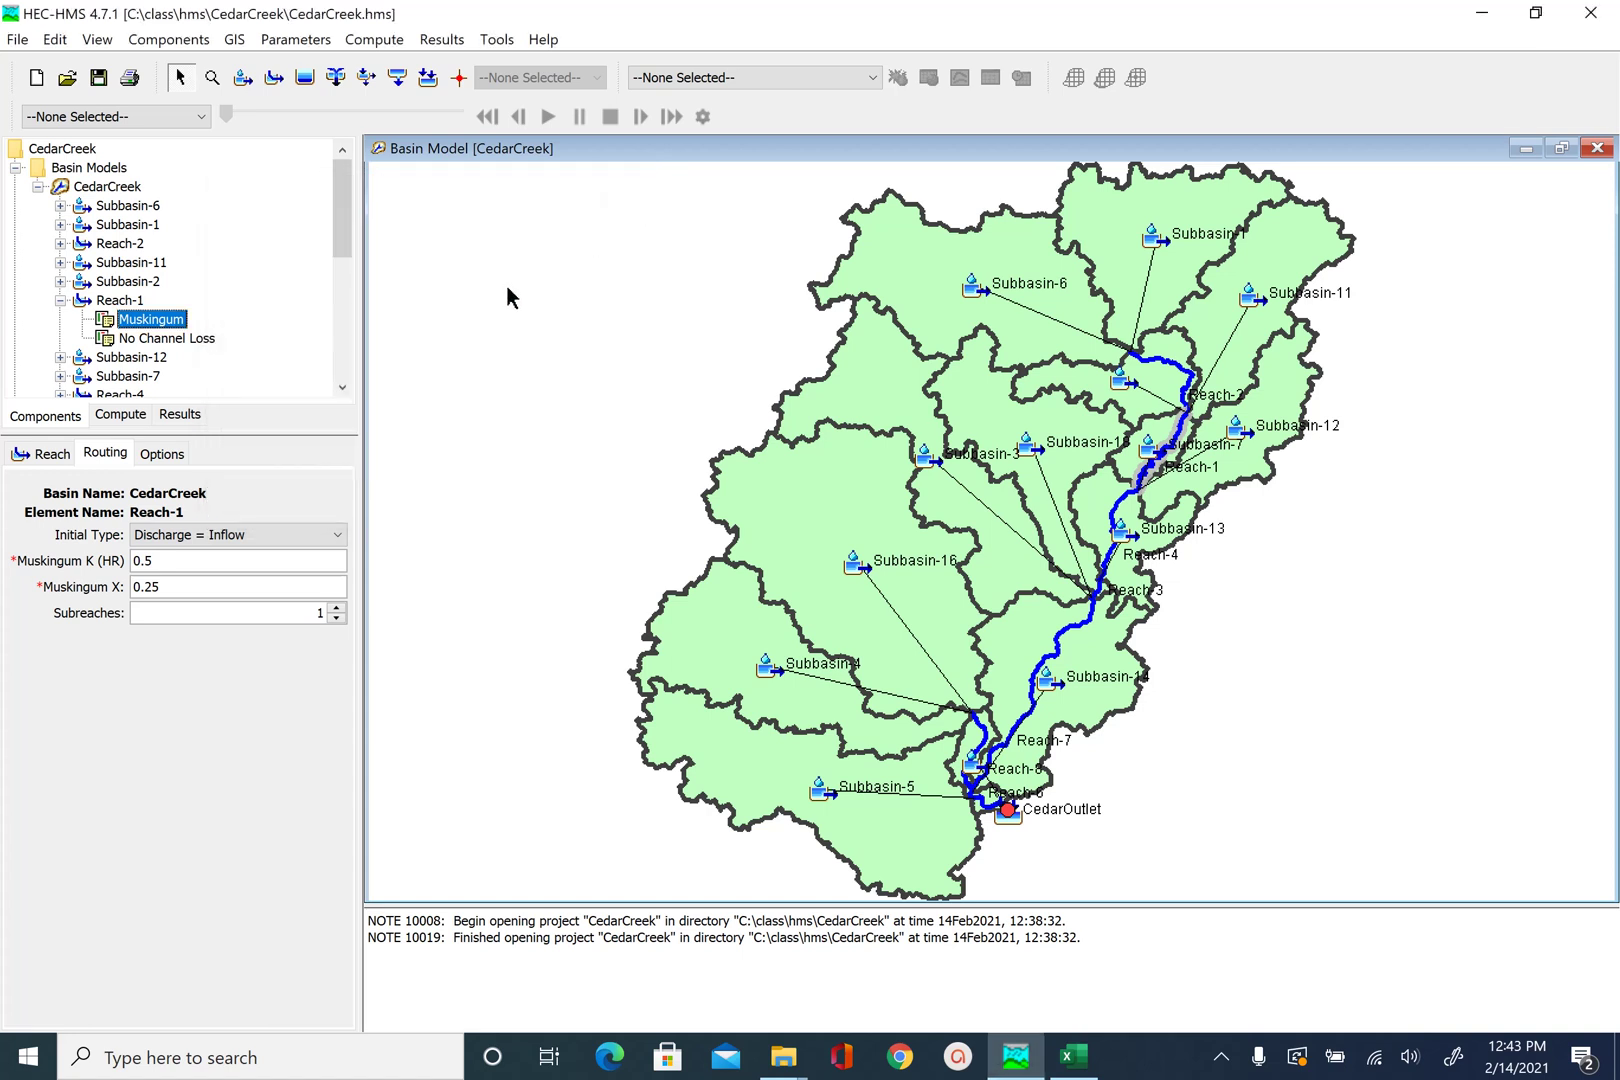
Set the time interval of precipitation gage Gage 1 to 1 Hour.
{"action": "left_click_drag", "start_coordinate": [337, 208], "coordinate": [328, 350]}
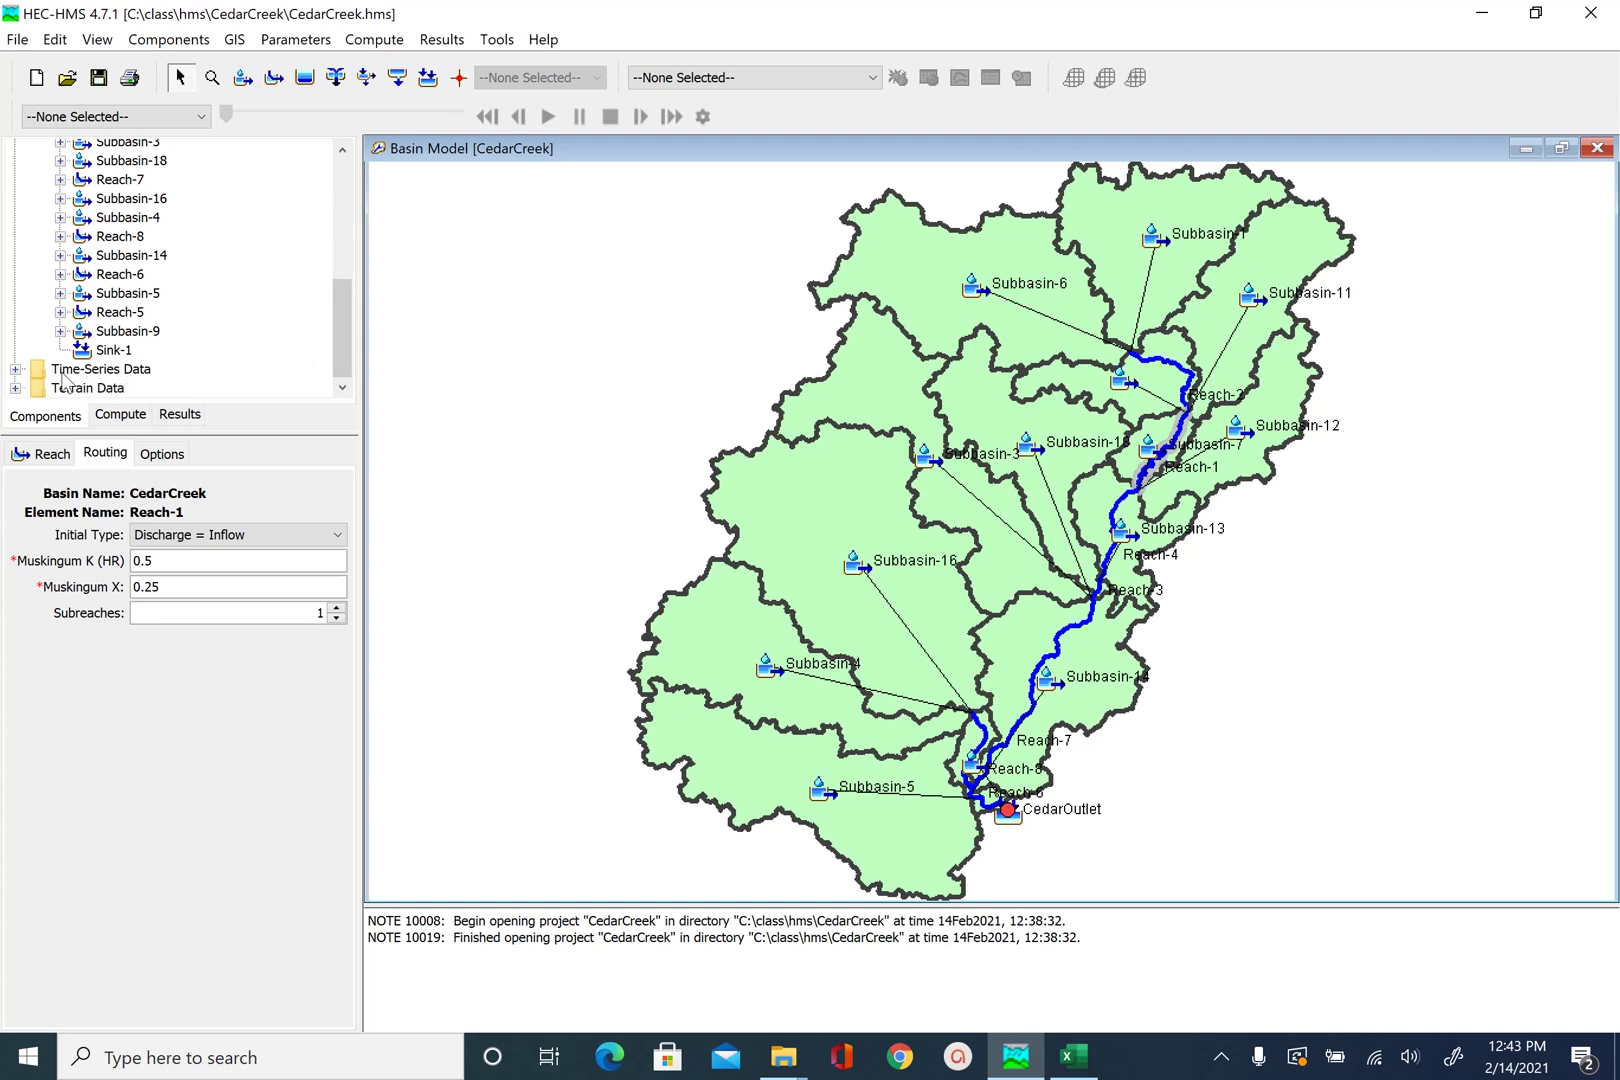
{"action": "left_click", "coordinate": [15, 370]}
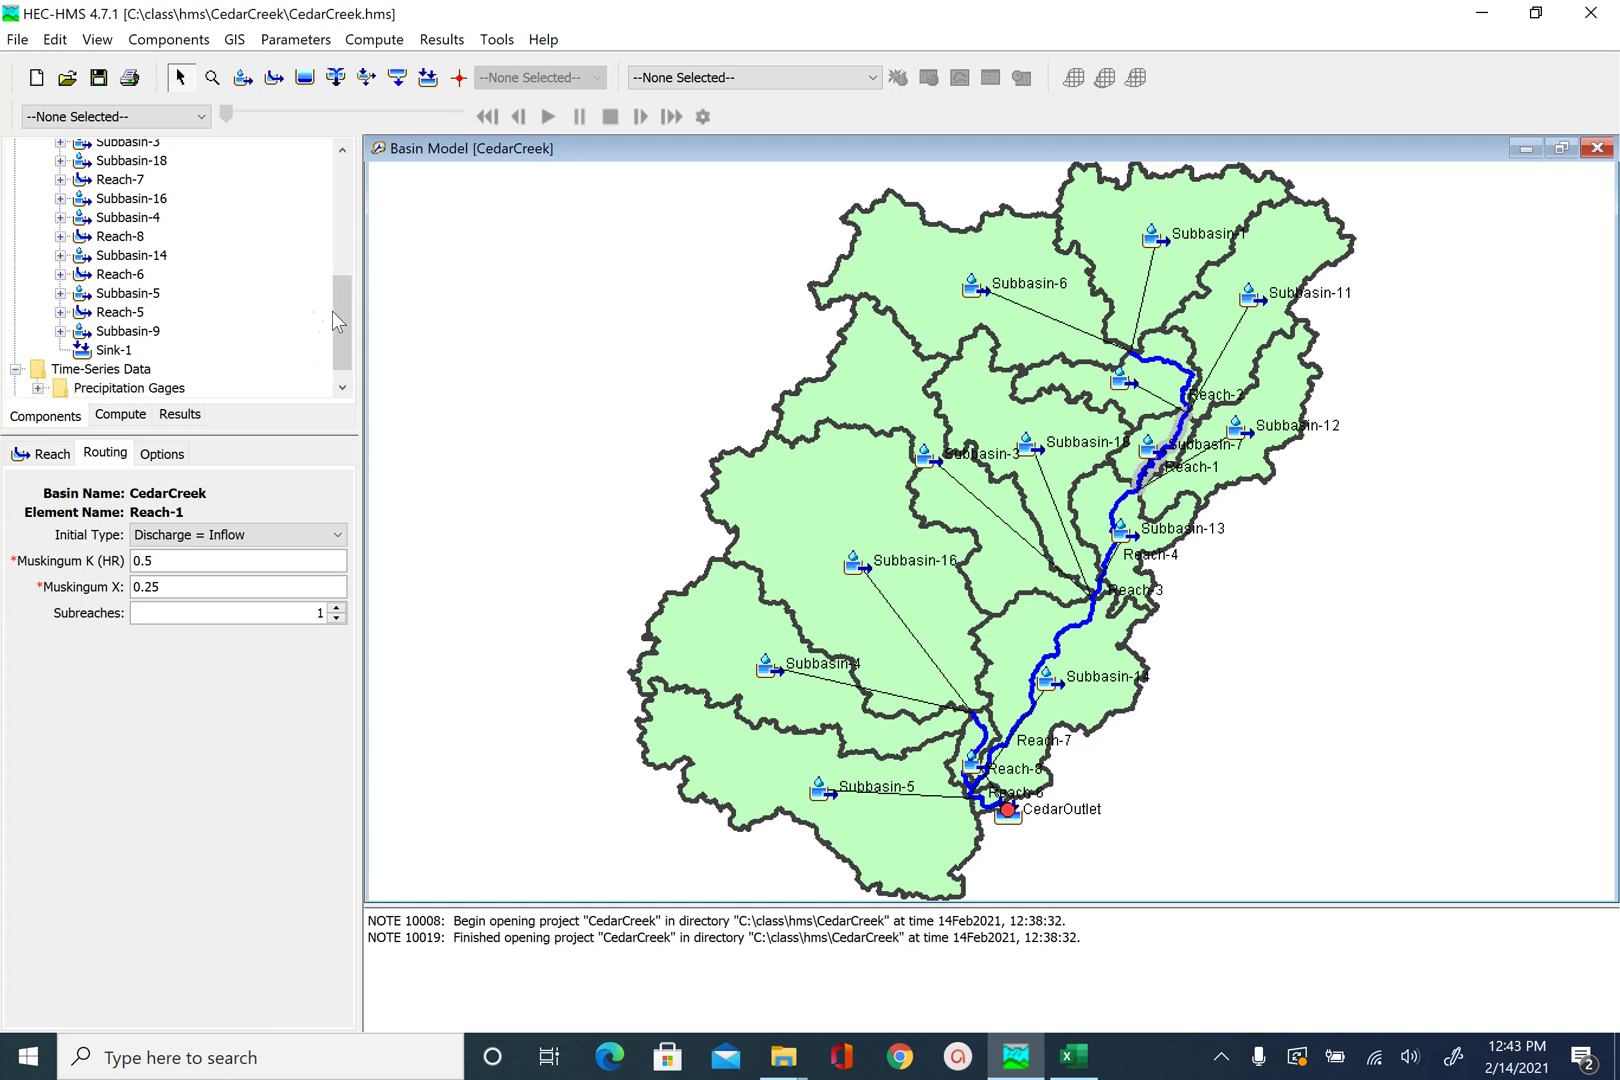
{"action": "left_click_drag", "start_coordinate": [340, 326], "coordinate": [100, 378]}
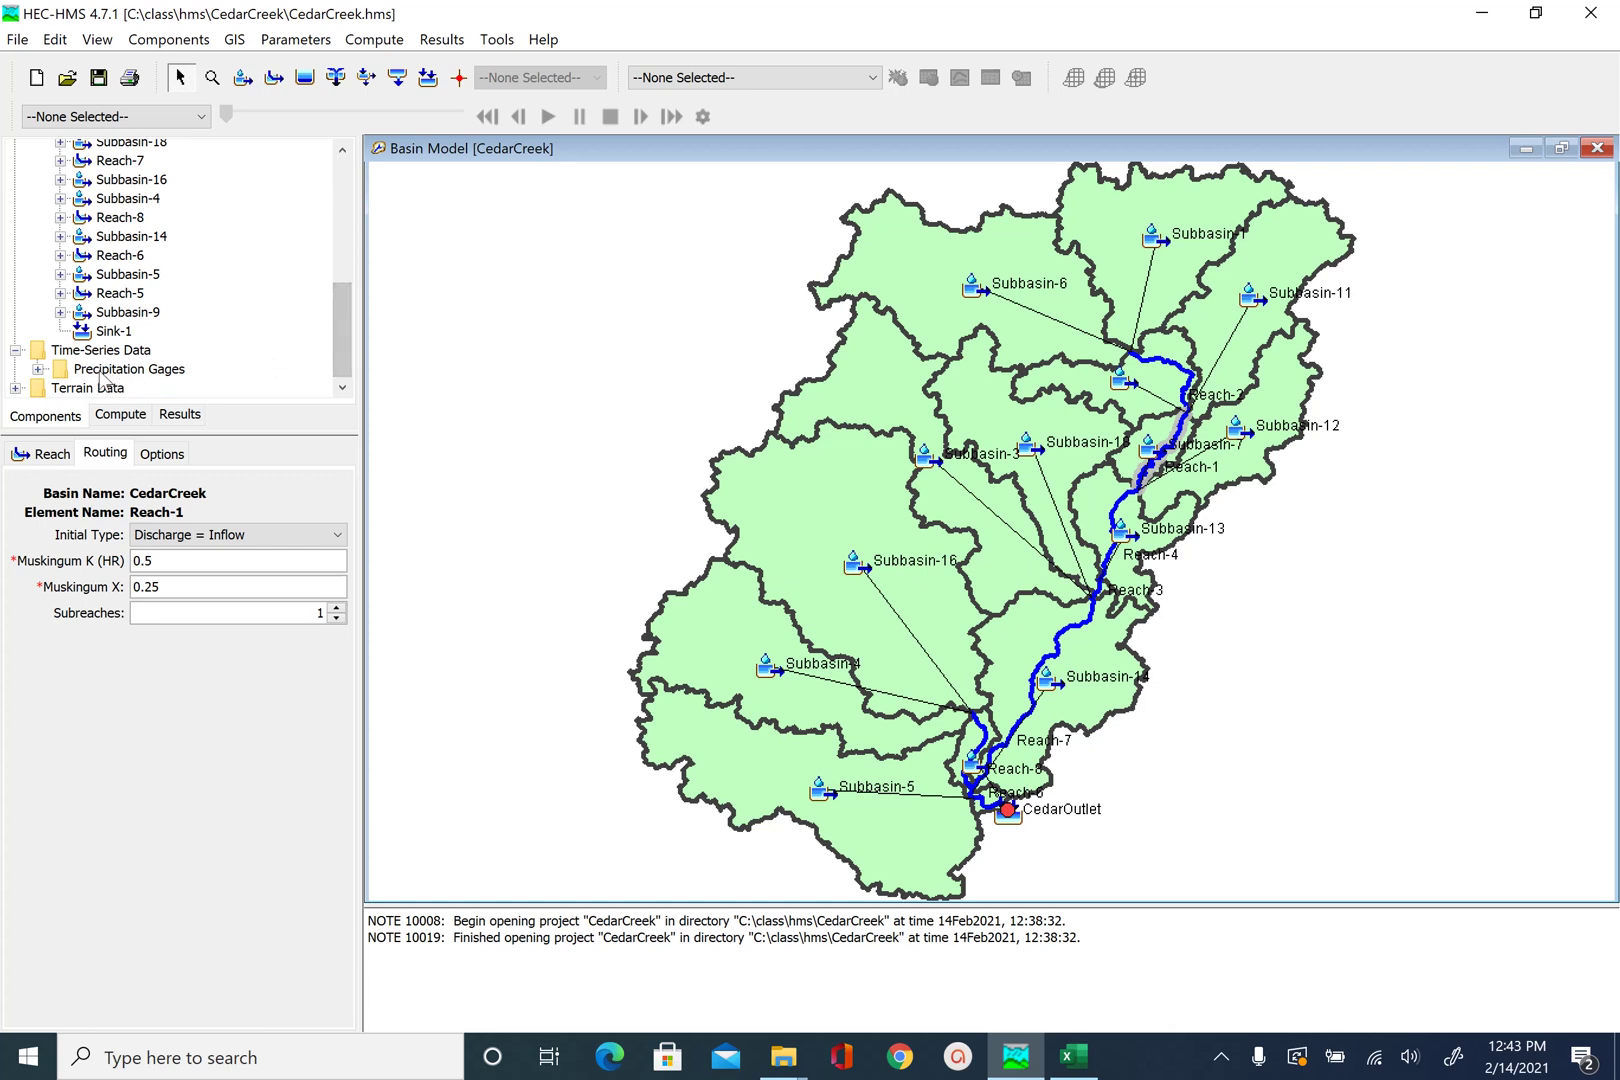
{"action": "left_click", "coordinate": [37, 369]}
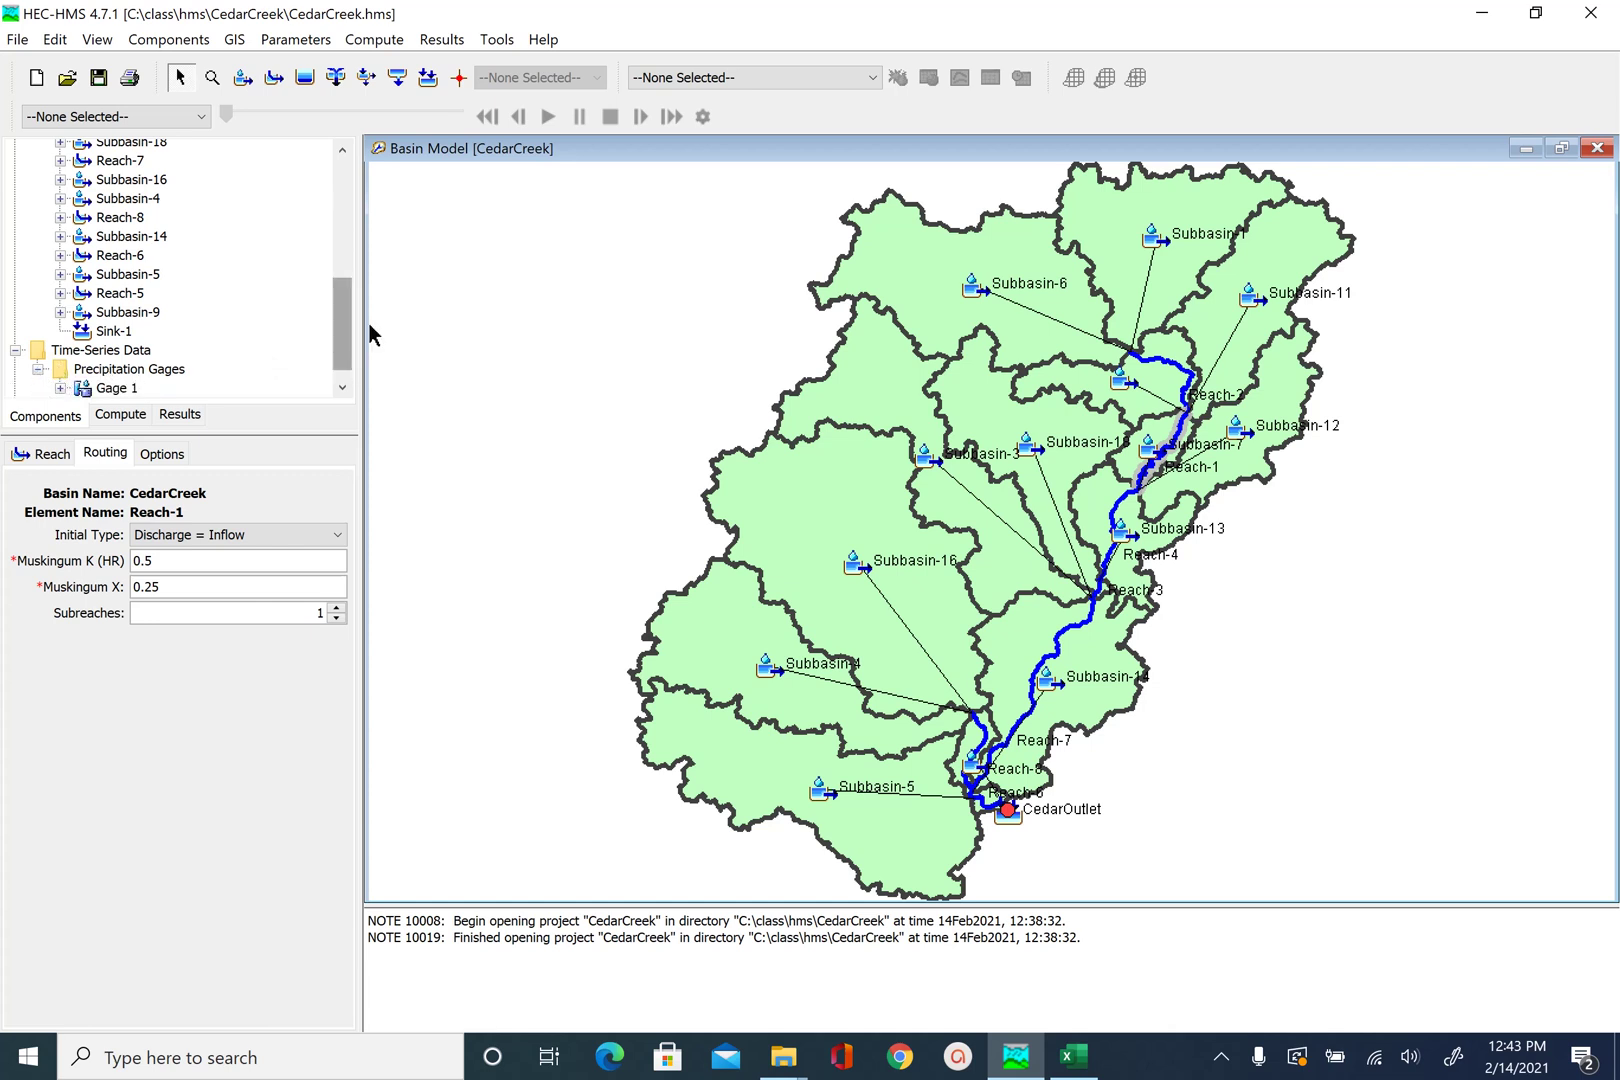
{"action": "left_click_drag", "start_coordinate": [347, 311], "coordinate": [345, 322]}
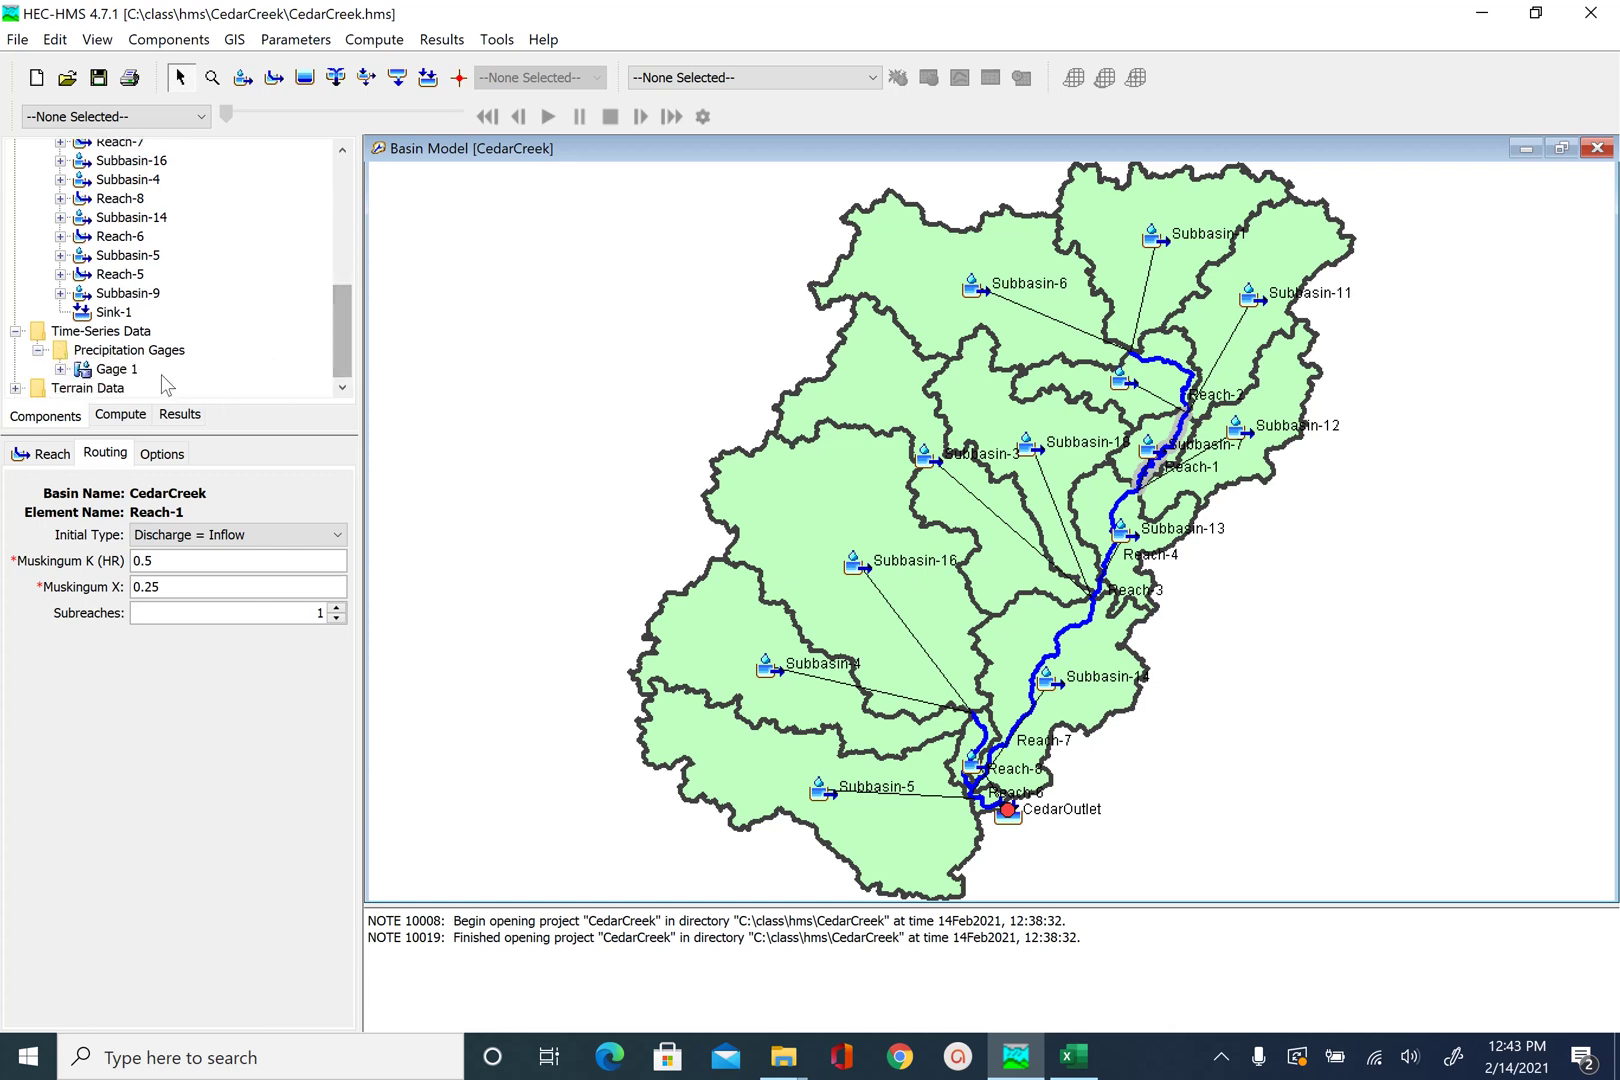
{"action": "left_click", "coordinate": [125, 374]}
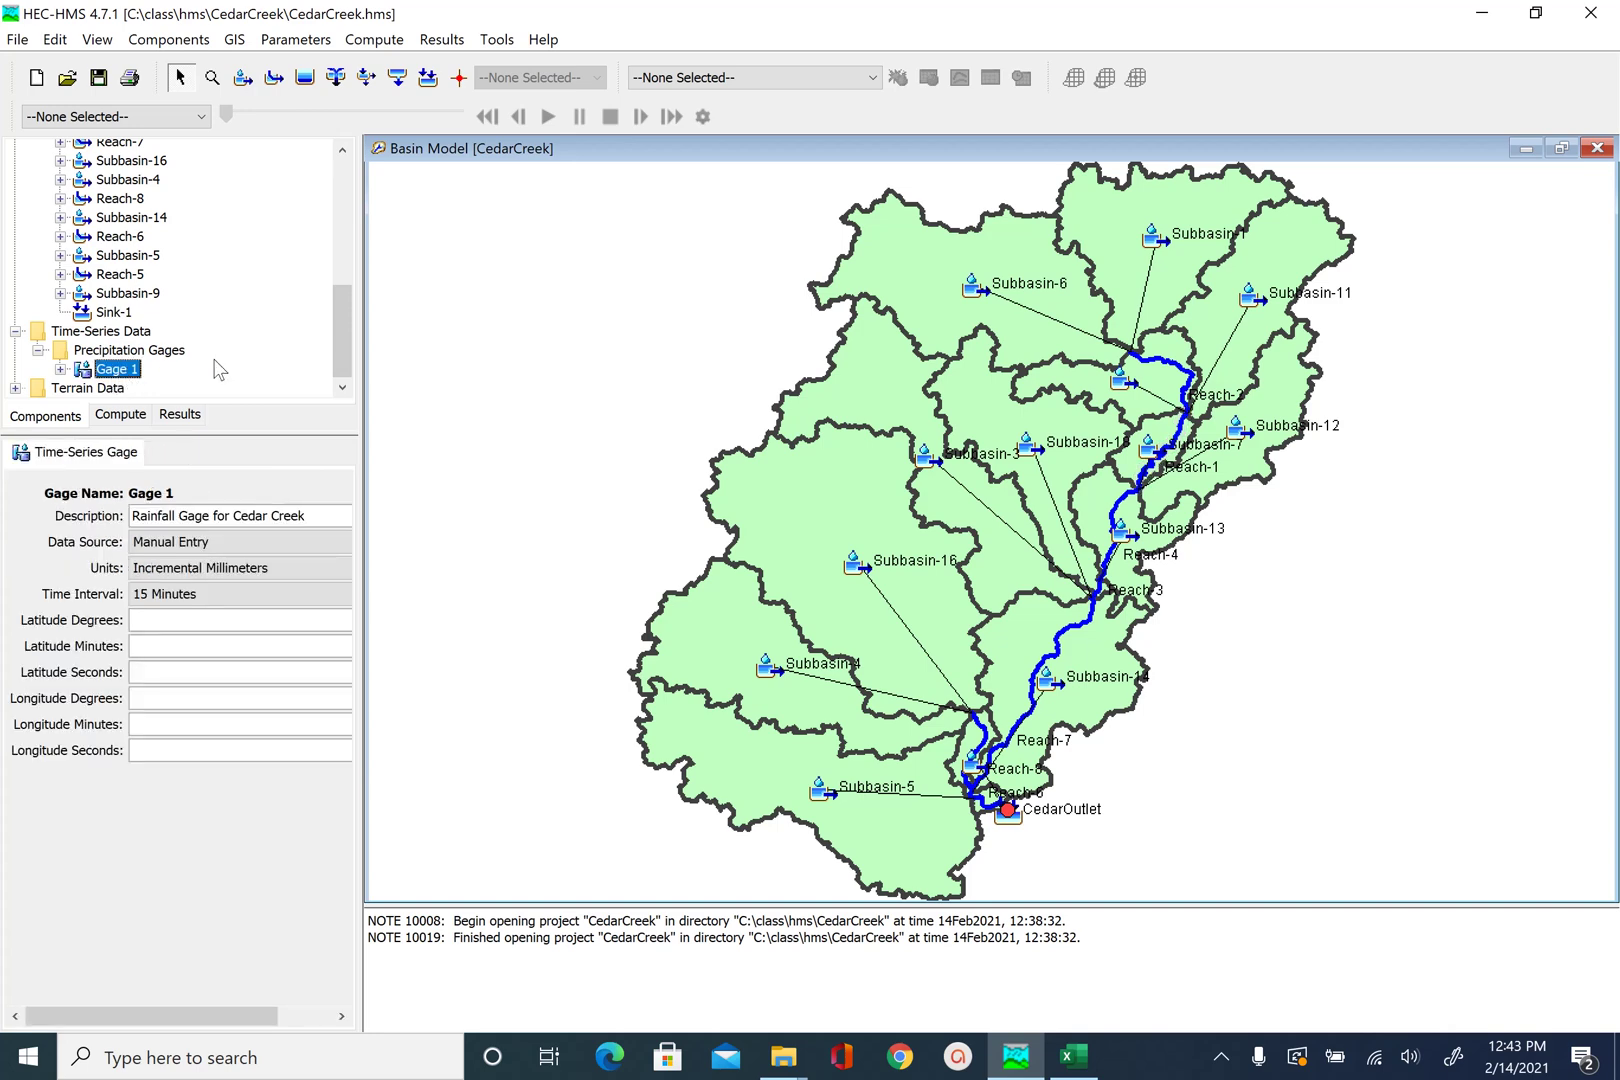
{"action": "left_click", "coordinate": [207, 600]}
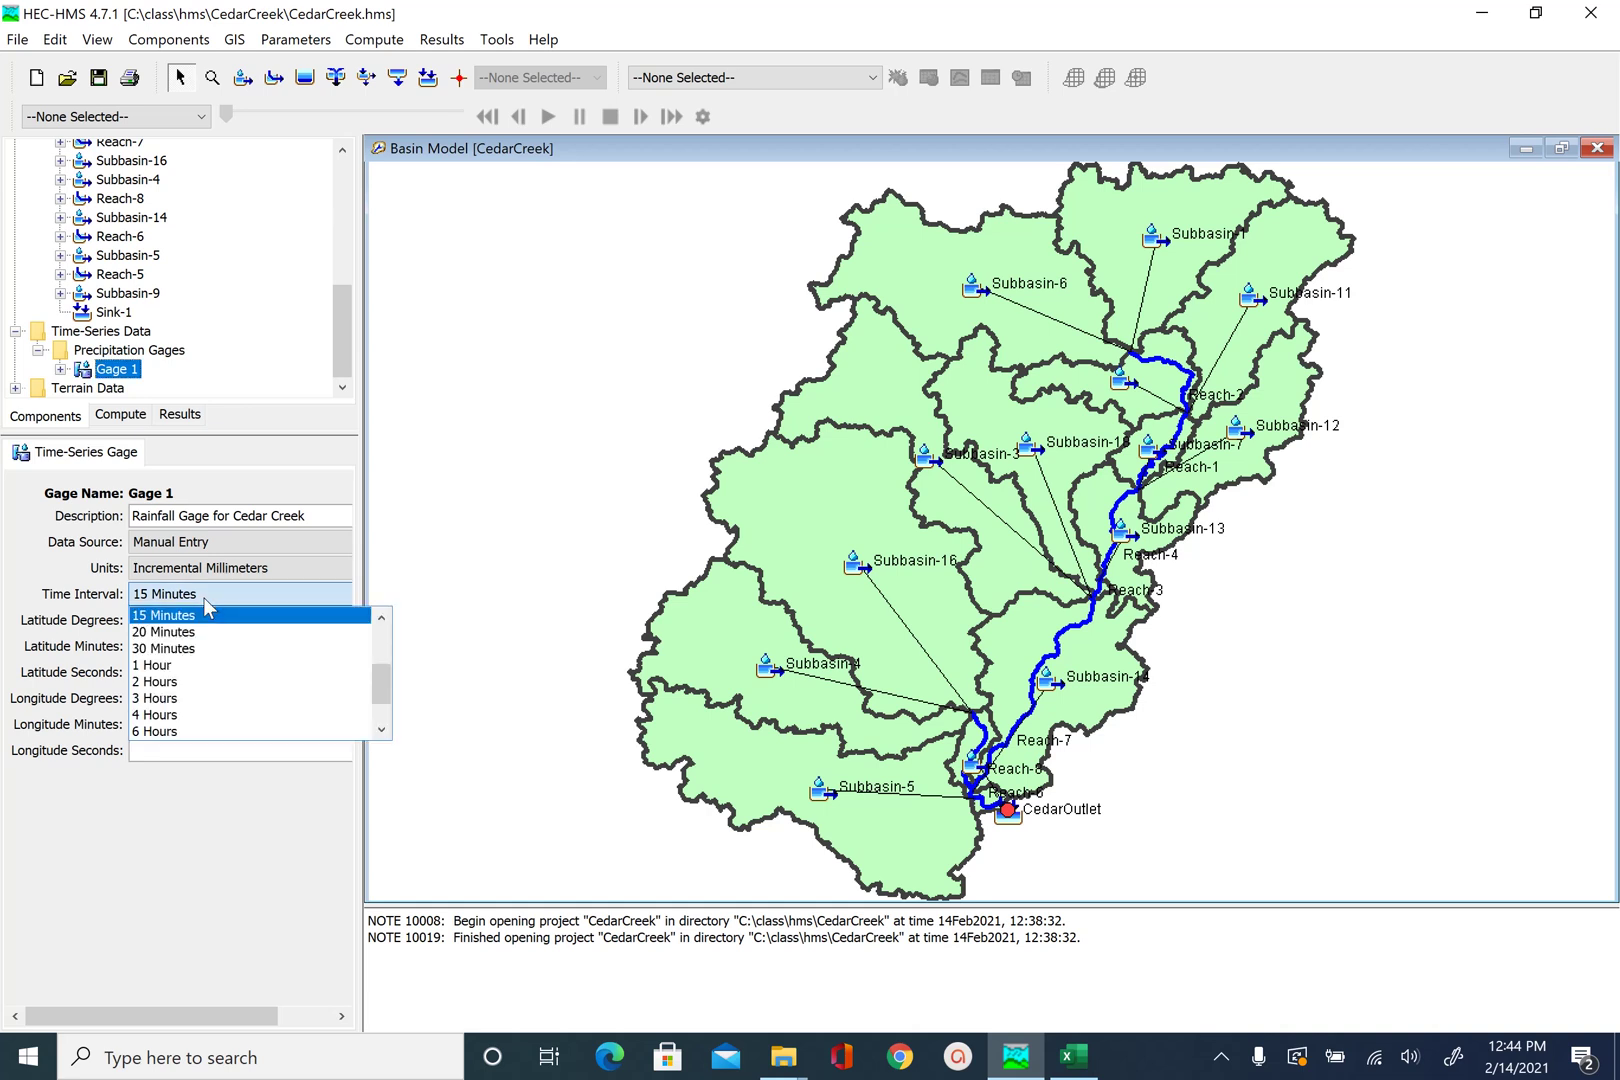
{"action": "left_click", "coordinate": [176, 665]}
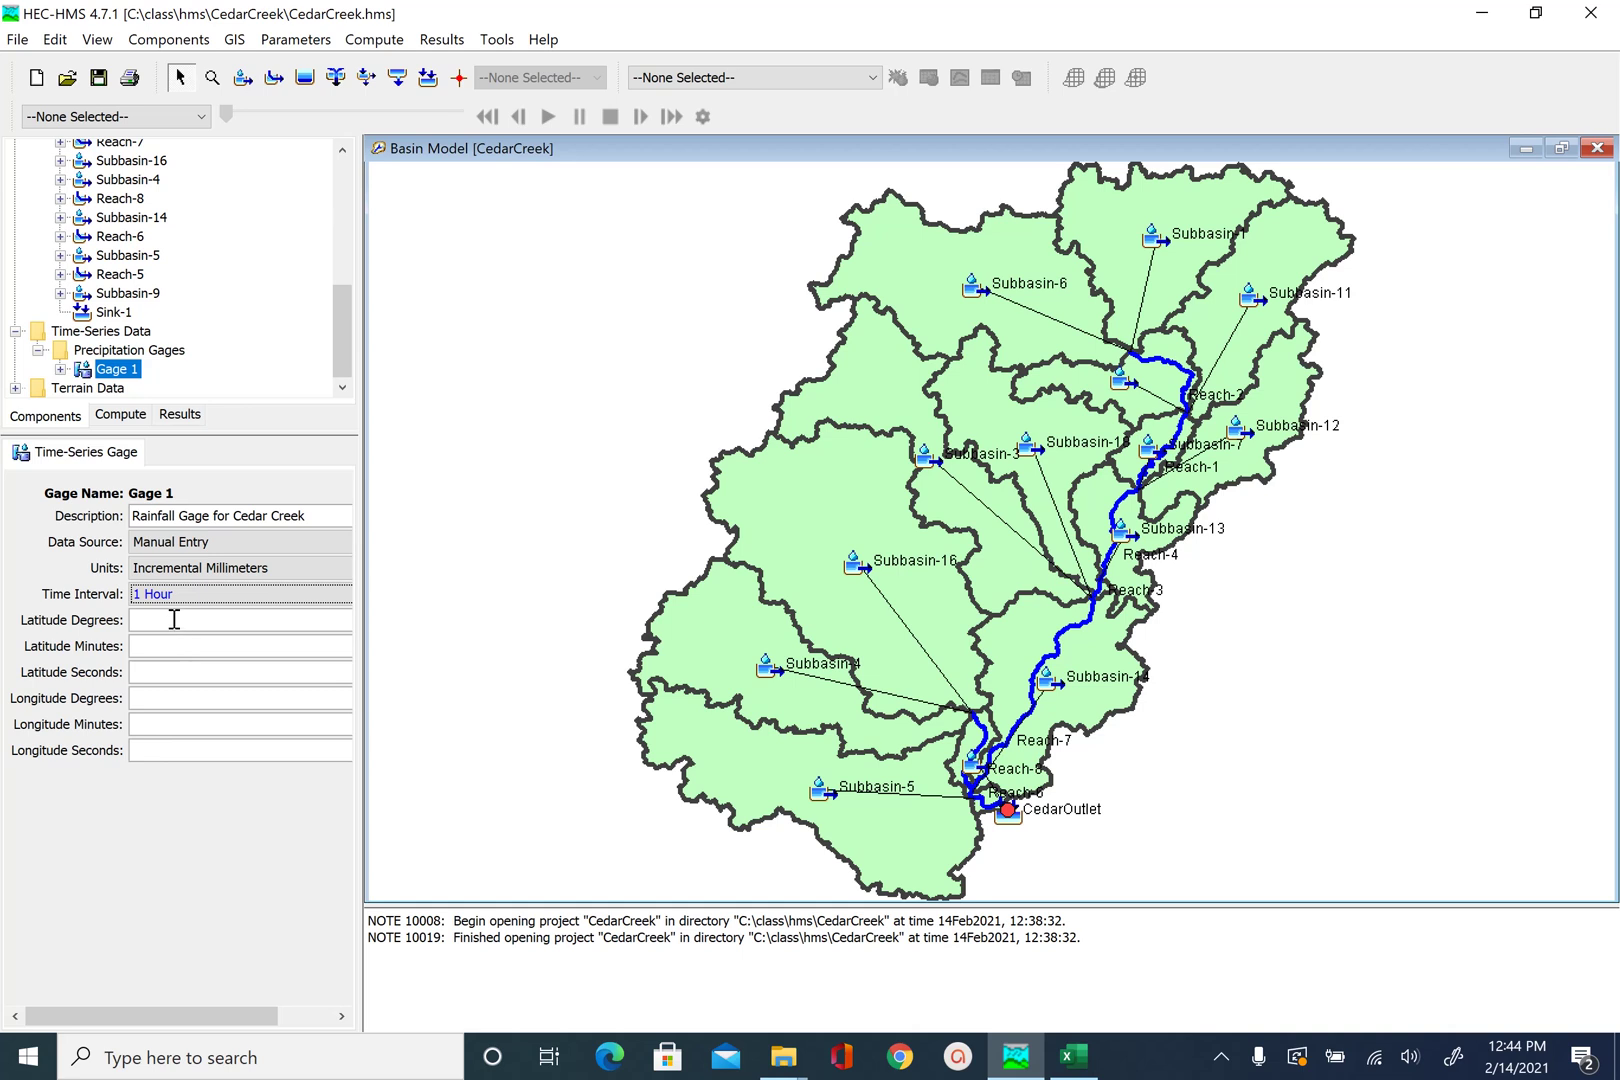
Set the start of Gage 1's time window to 21FEB2005 at 01:00.
{"action": "left_click", "coordinate": [61, 370]}
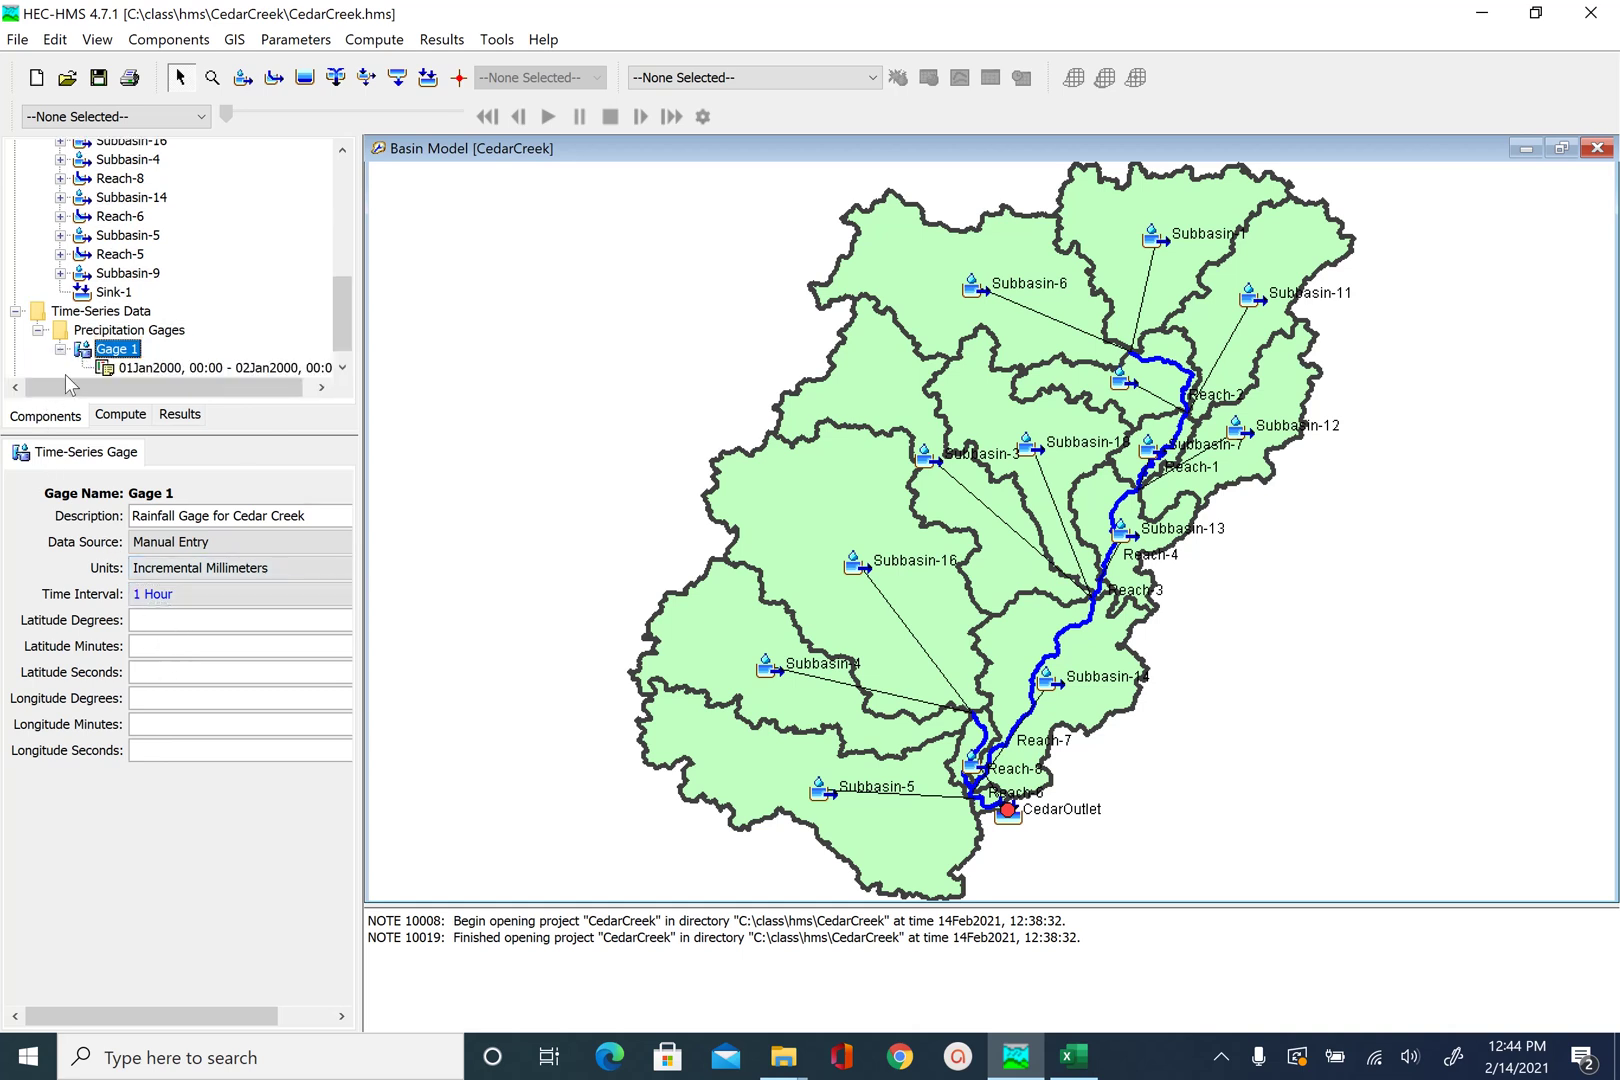
{"action": "left_click", "coordinate": [186, 368]}
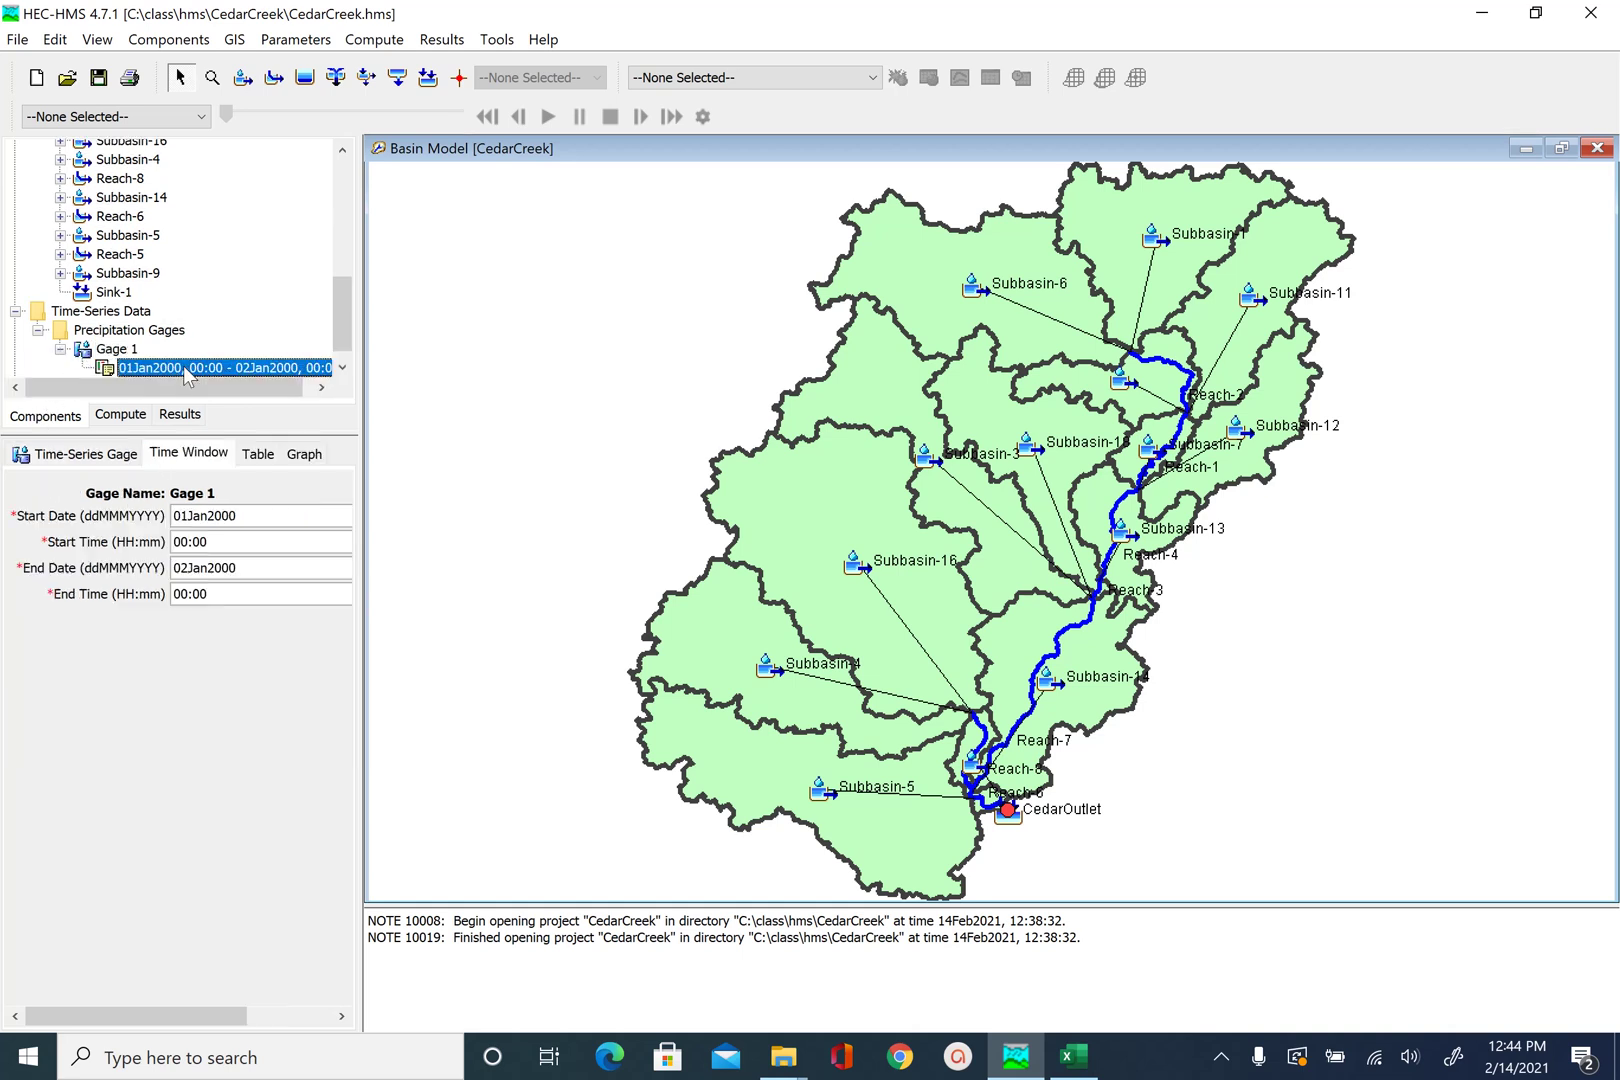
{"action": "left_click", "coordinate": [275, 520]}
{"action": "left_click_drag", "start_coordinate": [265, 520], "coordinate": [3, 495]}
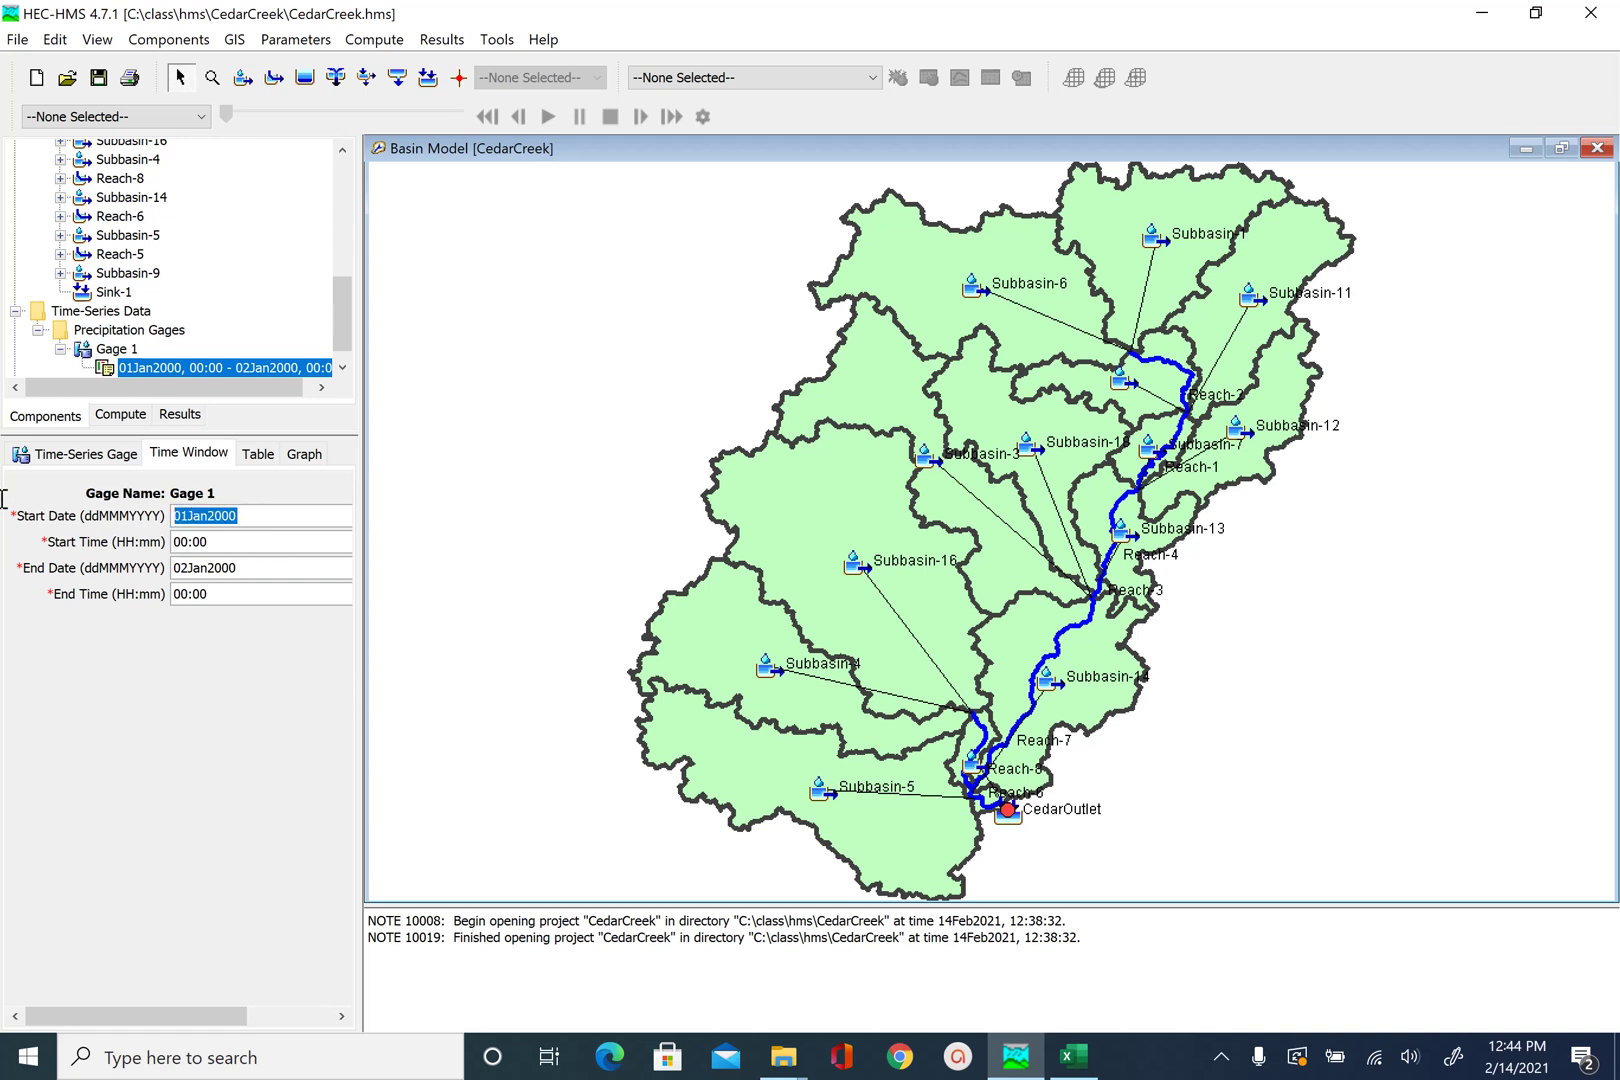
{"action": "type", "text": "21FEB2005"}
{"action": "left_click", "coordinate": [228, 541]}
{"action": "type", "text": "0"}
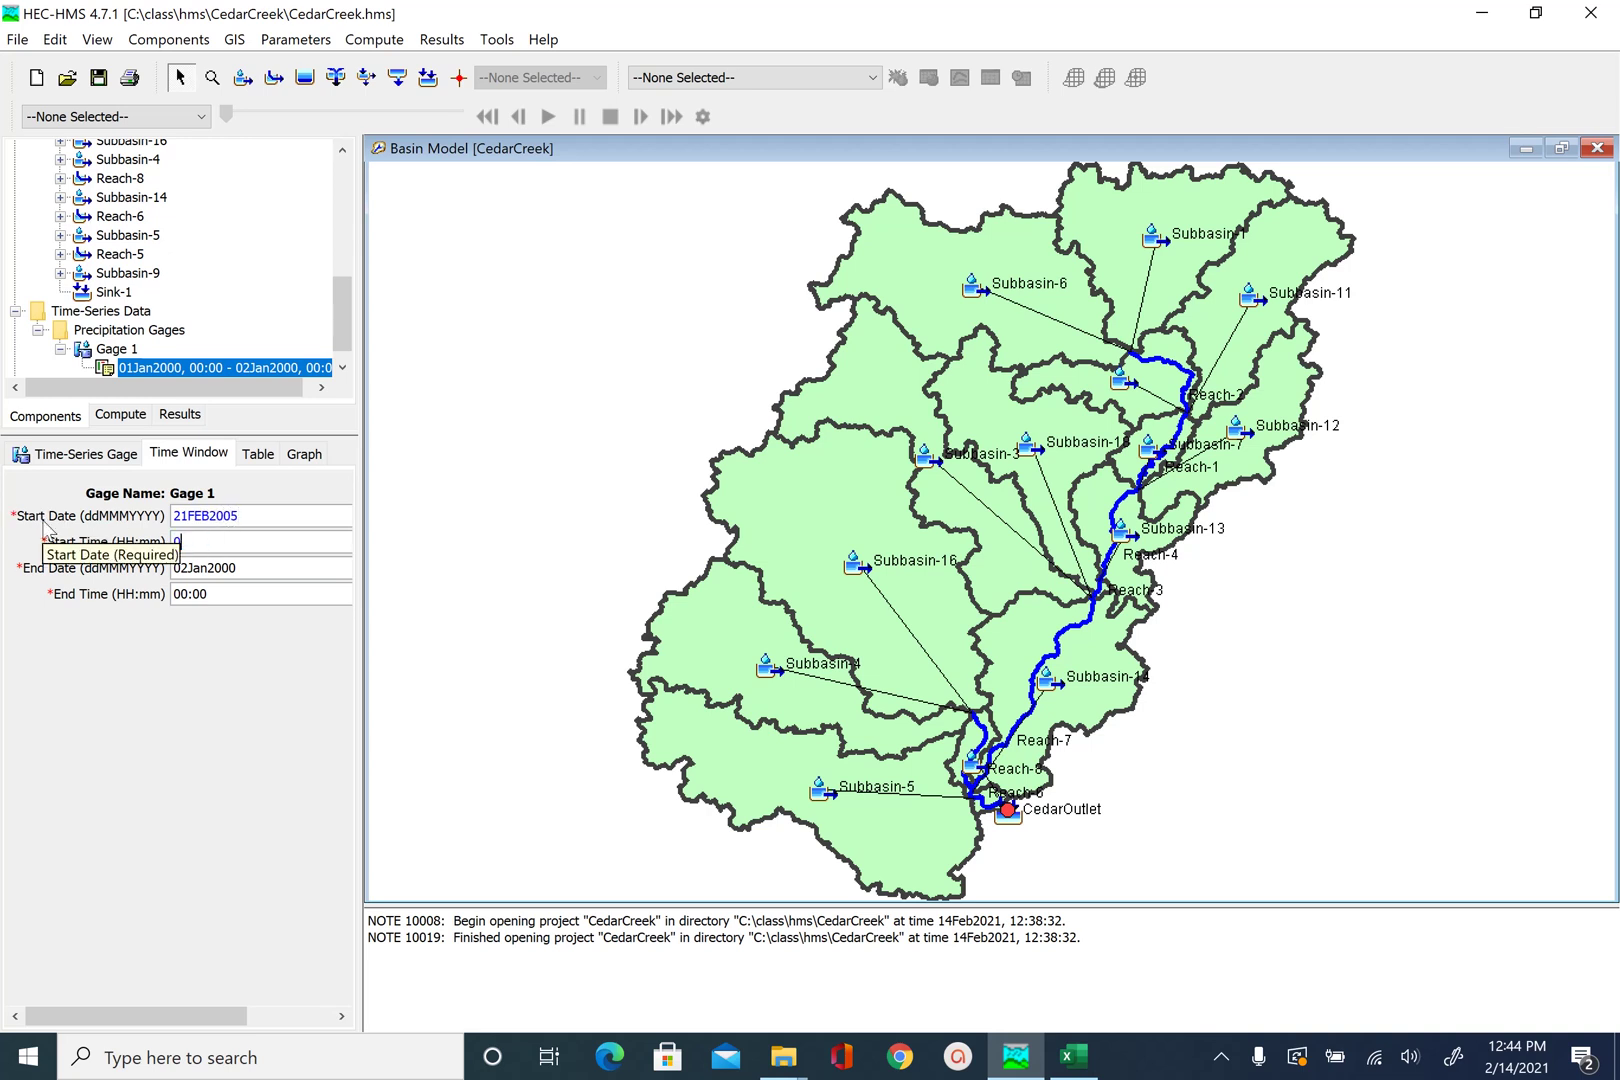
{"action": "type", "text": "1:00"}
Set the end of Gage 1's time window to 21FEB2005 at 14:00.
{"action": "left_click", "coordinate": [262, 565]}
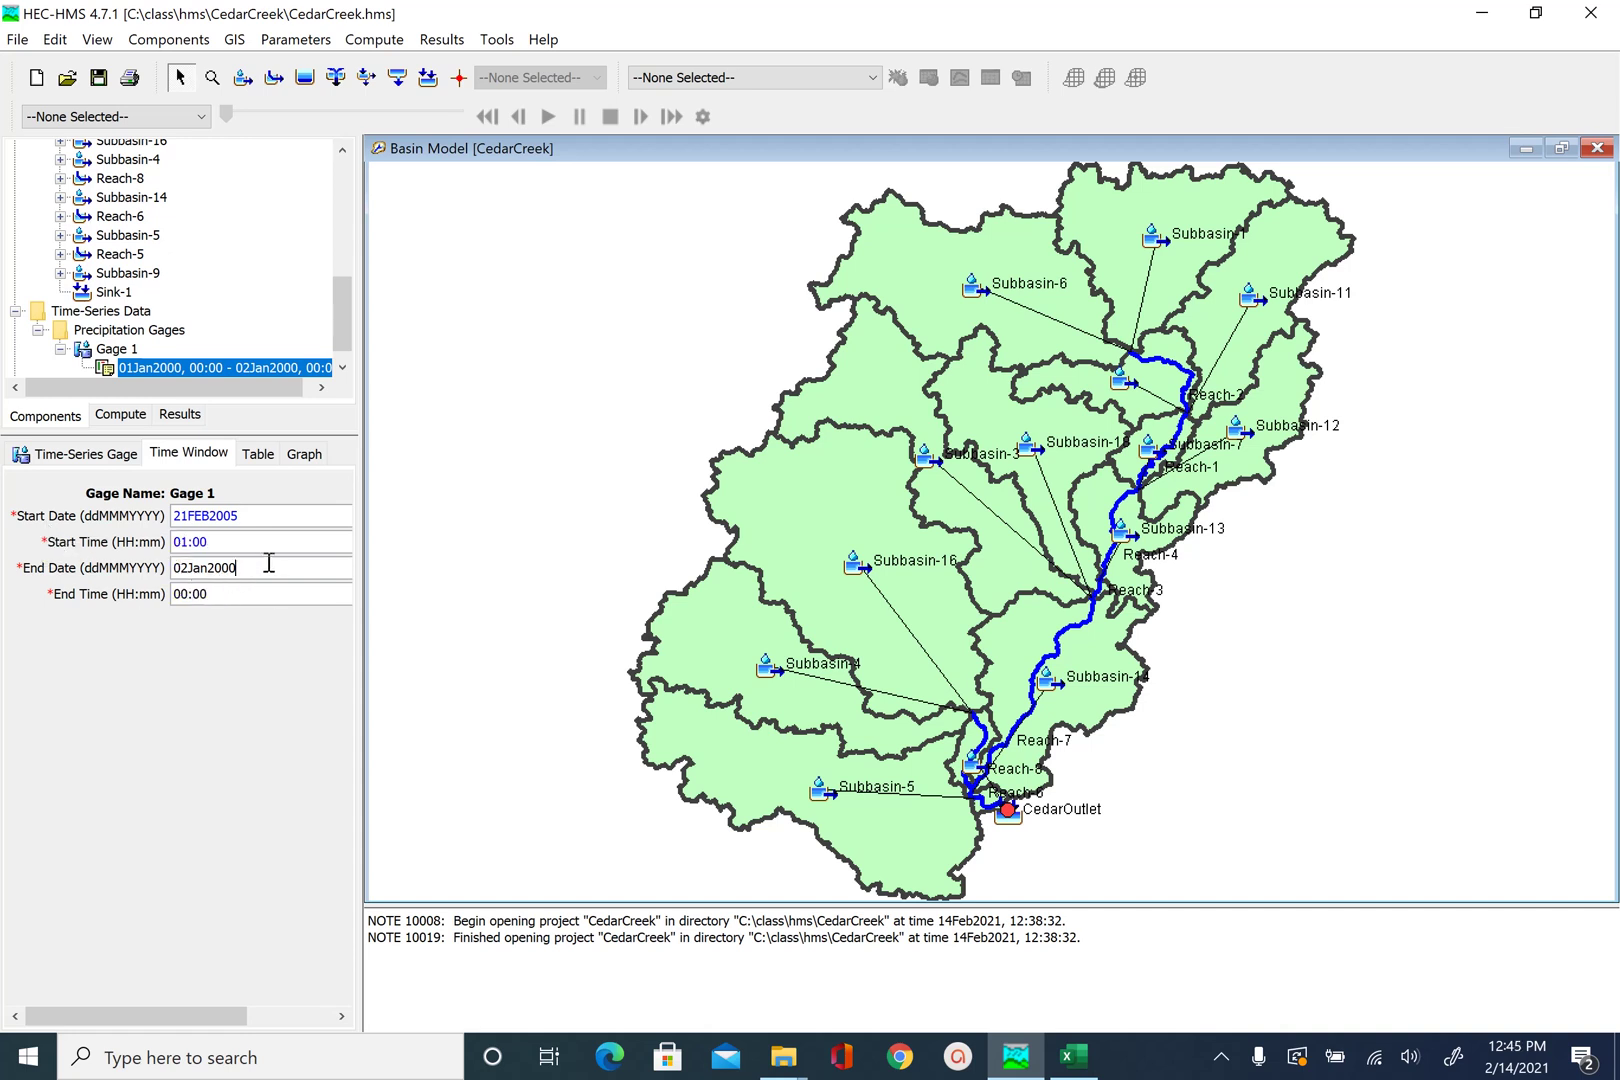
{"action": "double_click", "coordinate": [163, 578]}
{"action": "type", "text": "21FEB2005"}
{"action": "left_click", "coordinate": [231, 593]}
{"action": "type", "text": "14:00"}
Select the 02:00 entry in Gage 1's precipitation table, copy rainfall values B3:B15 from cedar_observed in Excel, and return to HEC-HMS.
{"action": "left_click", "coordinate": [258, 452]}
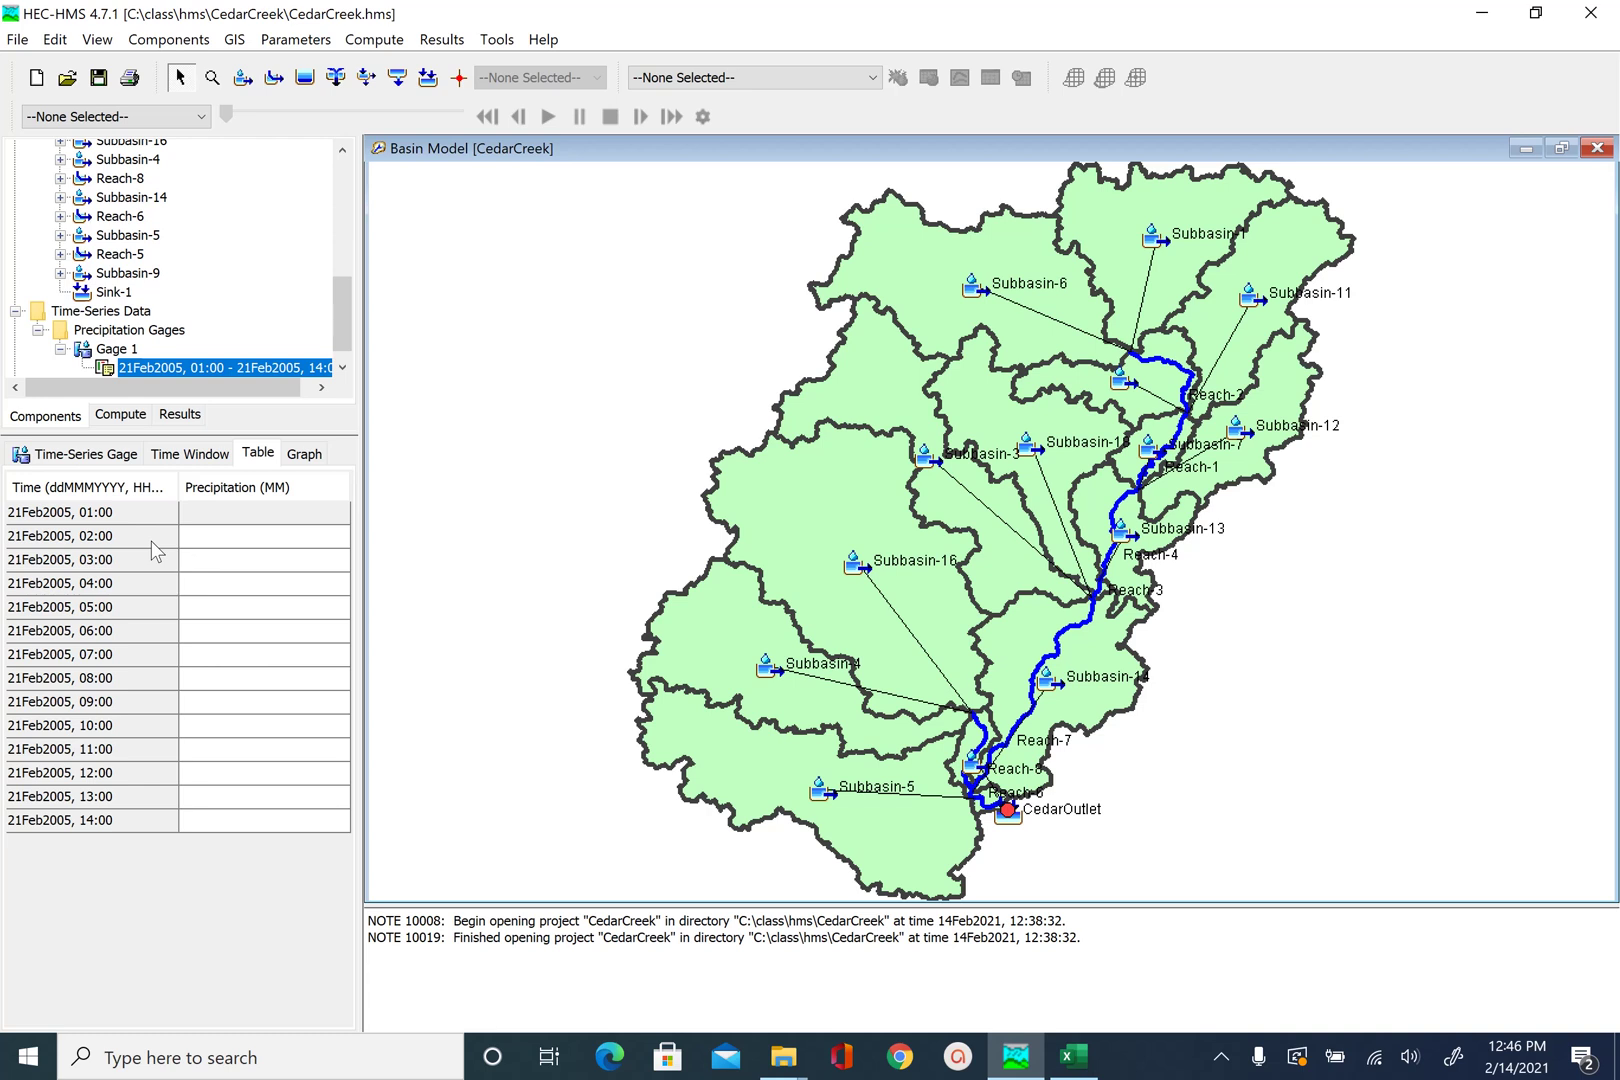
{"action": "left_click", "coordinate": [256, 535]}
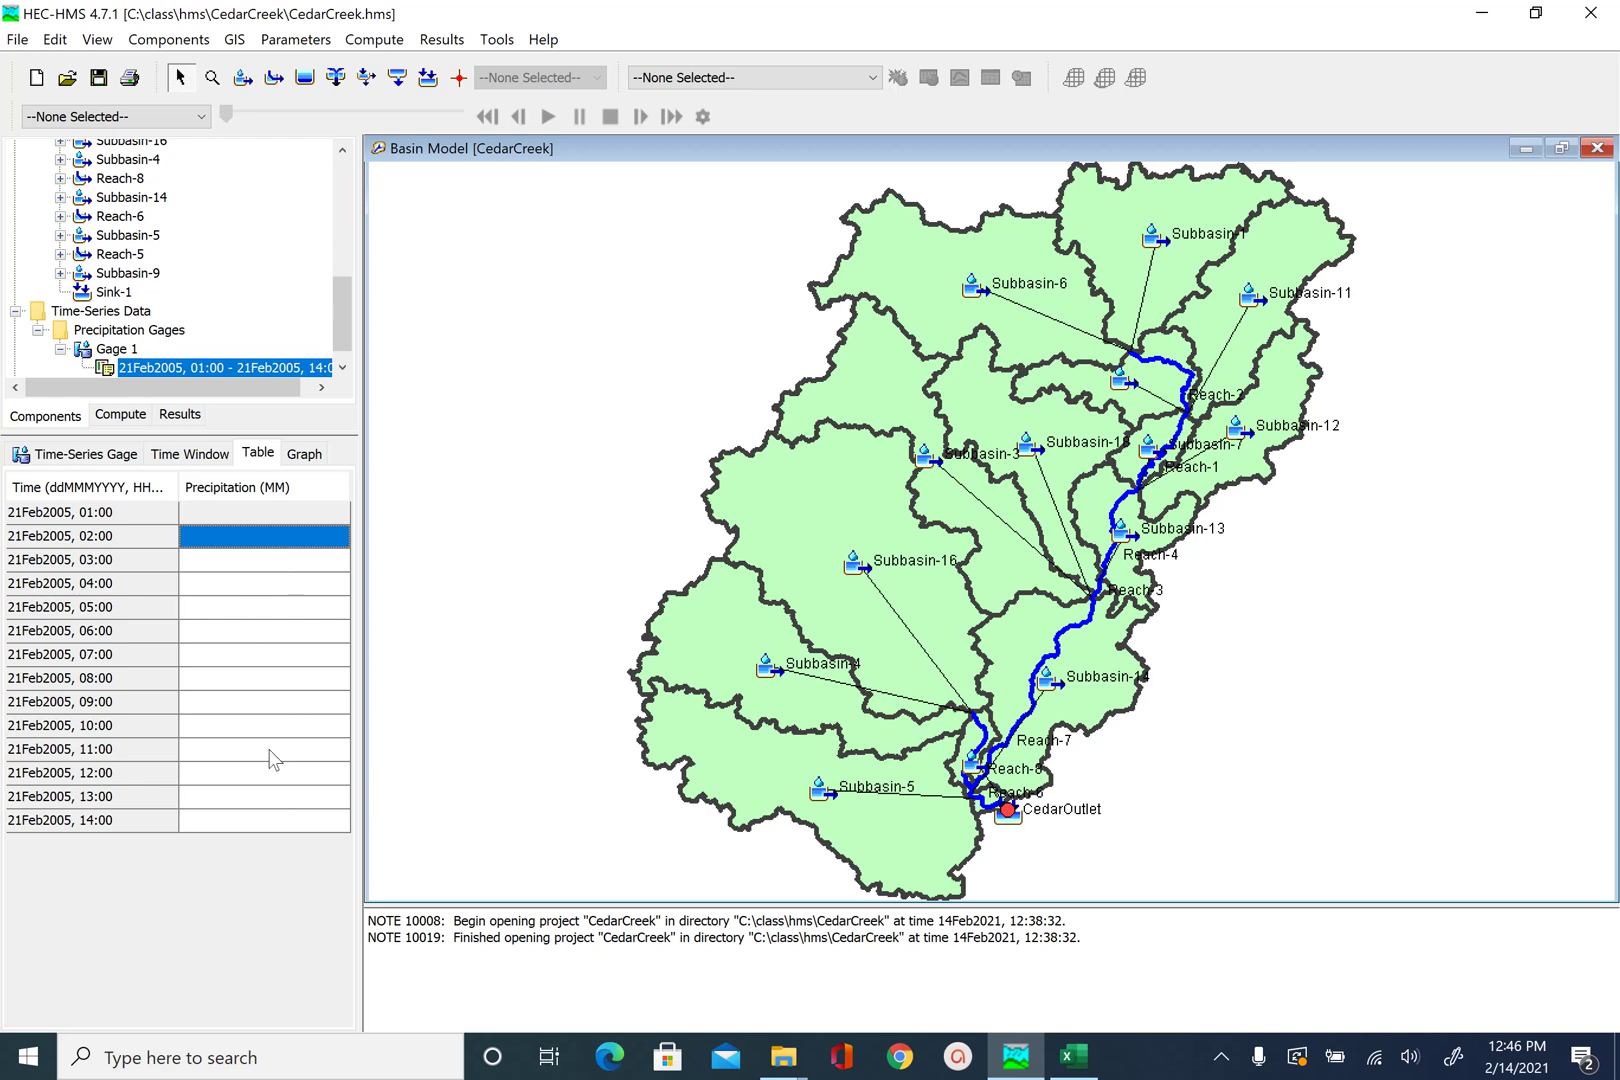
{"action": "left_click", "coordinate": [1072, 1062]}
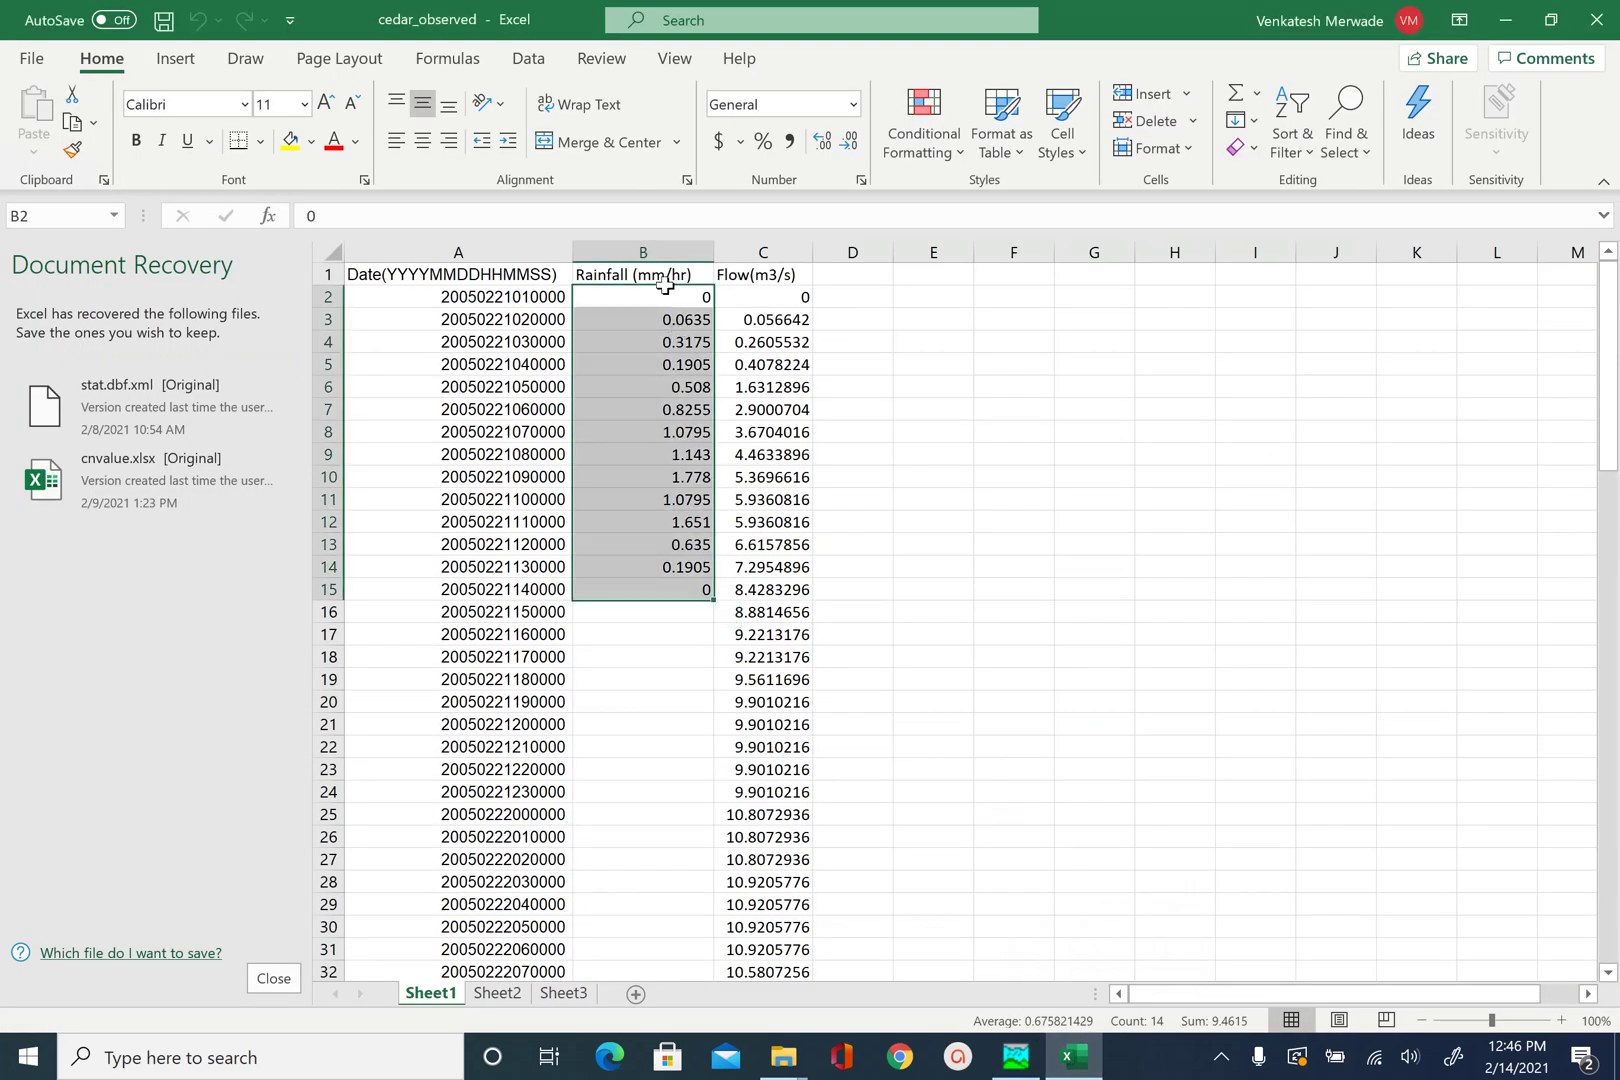
{"action": "left_click", "coordinate": [672, 337]}
{"action": "left_click", "coordinate": [668, 299]}
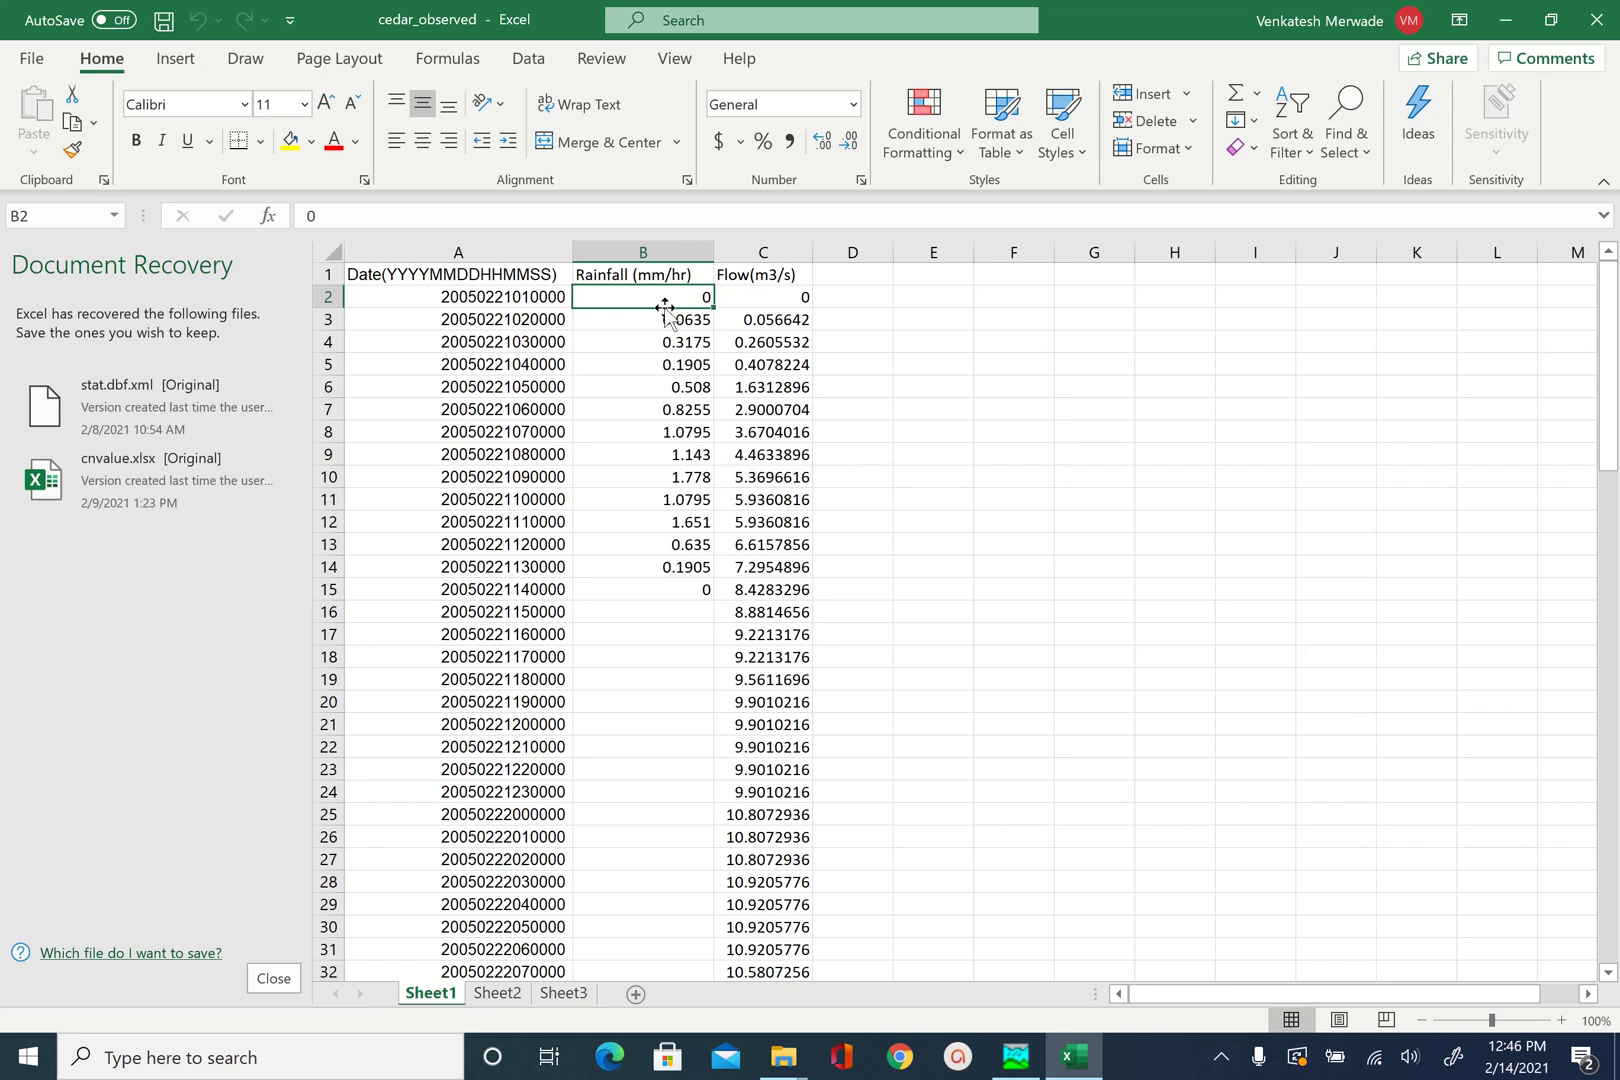
{"action": "left_click", "coordinate": [675, 321]}
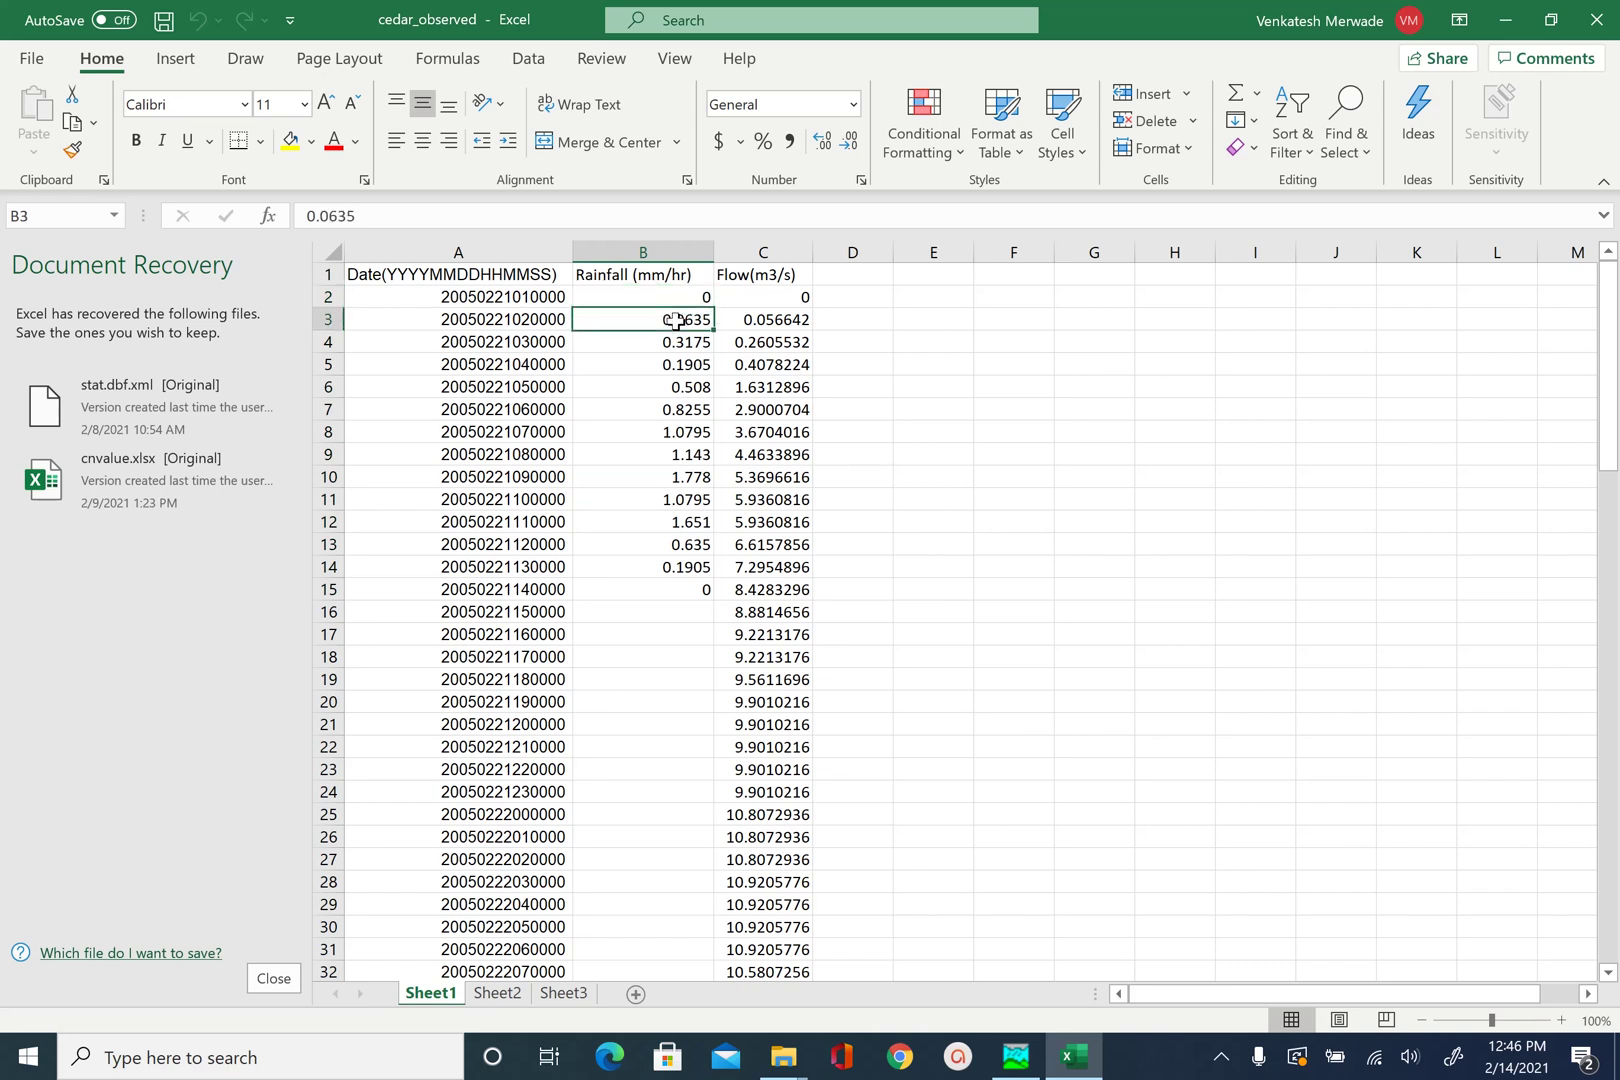
{"action": "left_click_drag", "start_coordinate": [675, 321], "coordinate": [669, 589]}
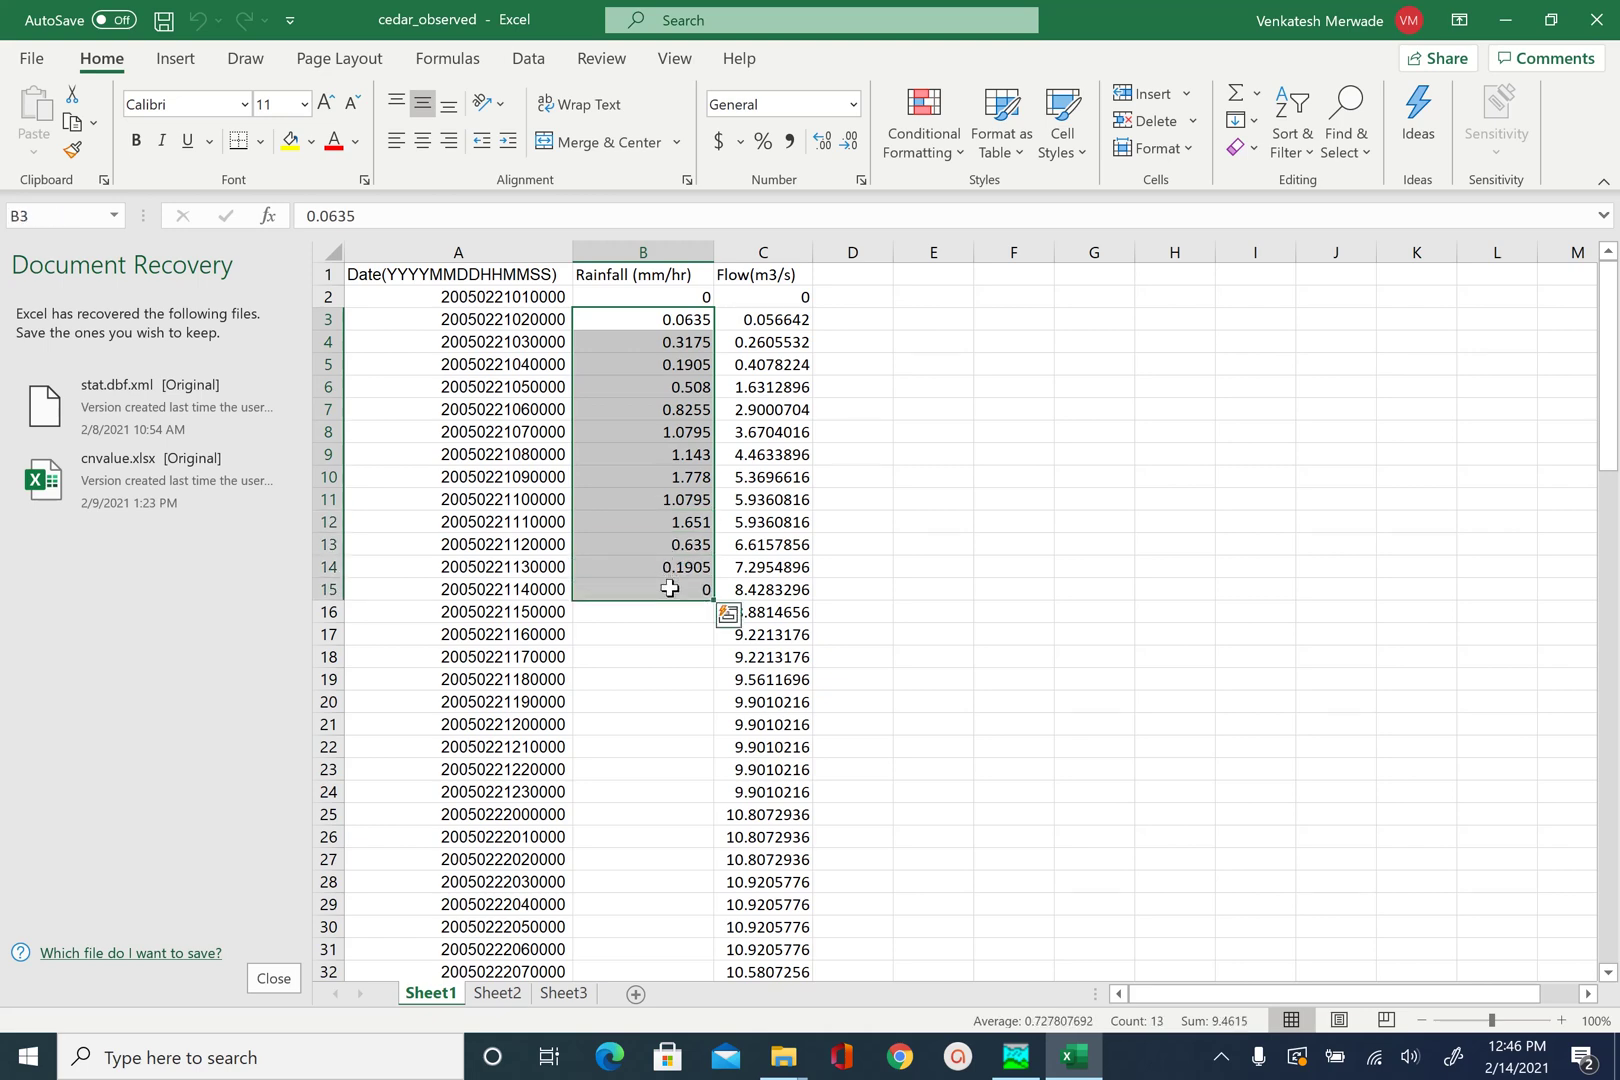
{"action": "right_click", "coordinate": [655, 442]}
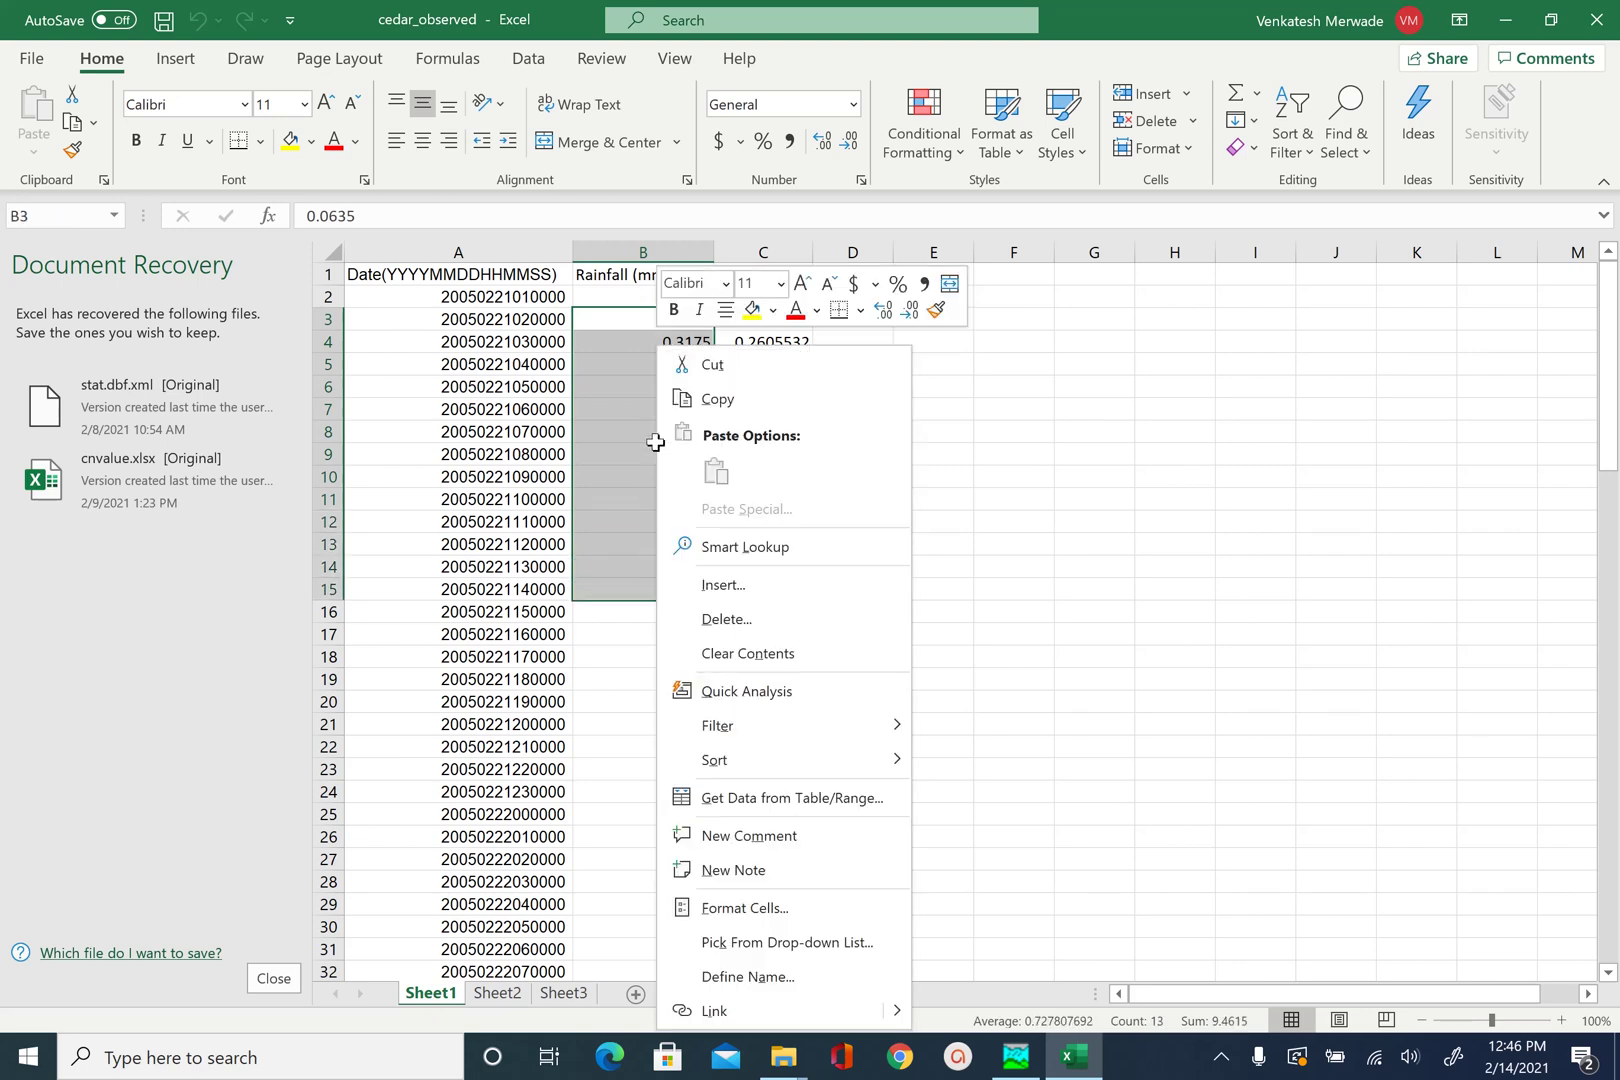
{"action": "left_click", "coordinate": [785, 408]}
{"action": "left_click", "coordinate": [1505, 19]}
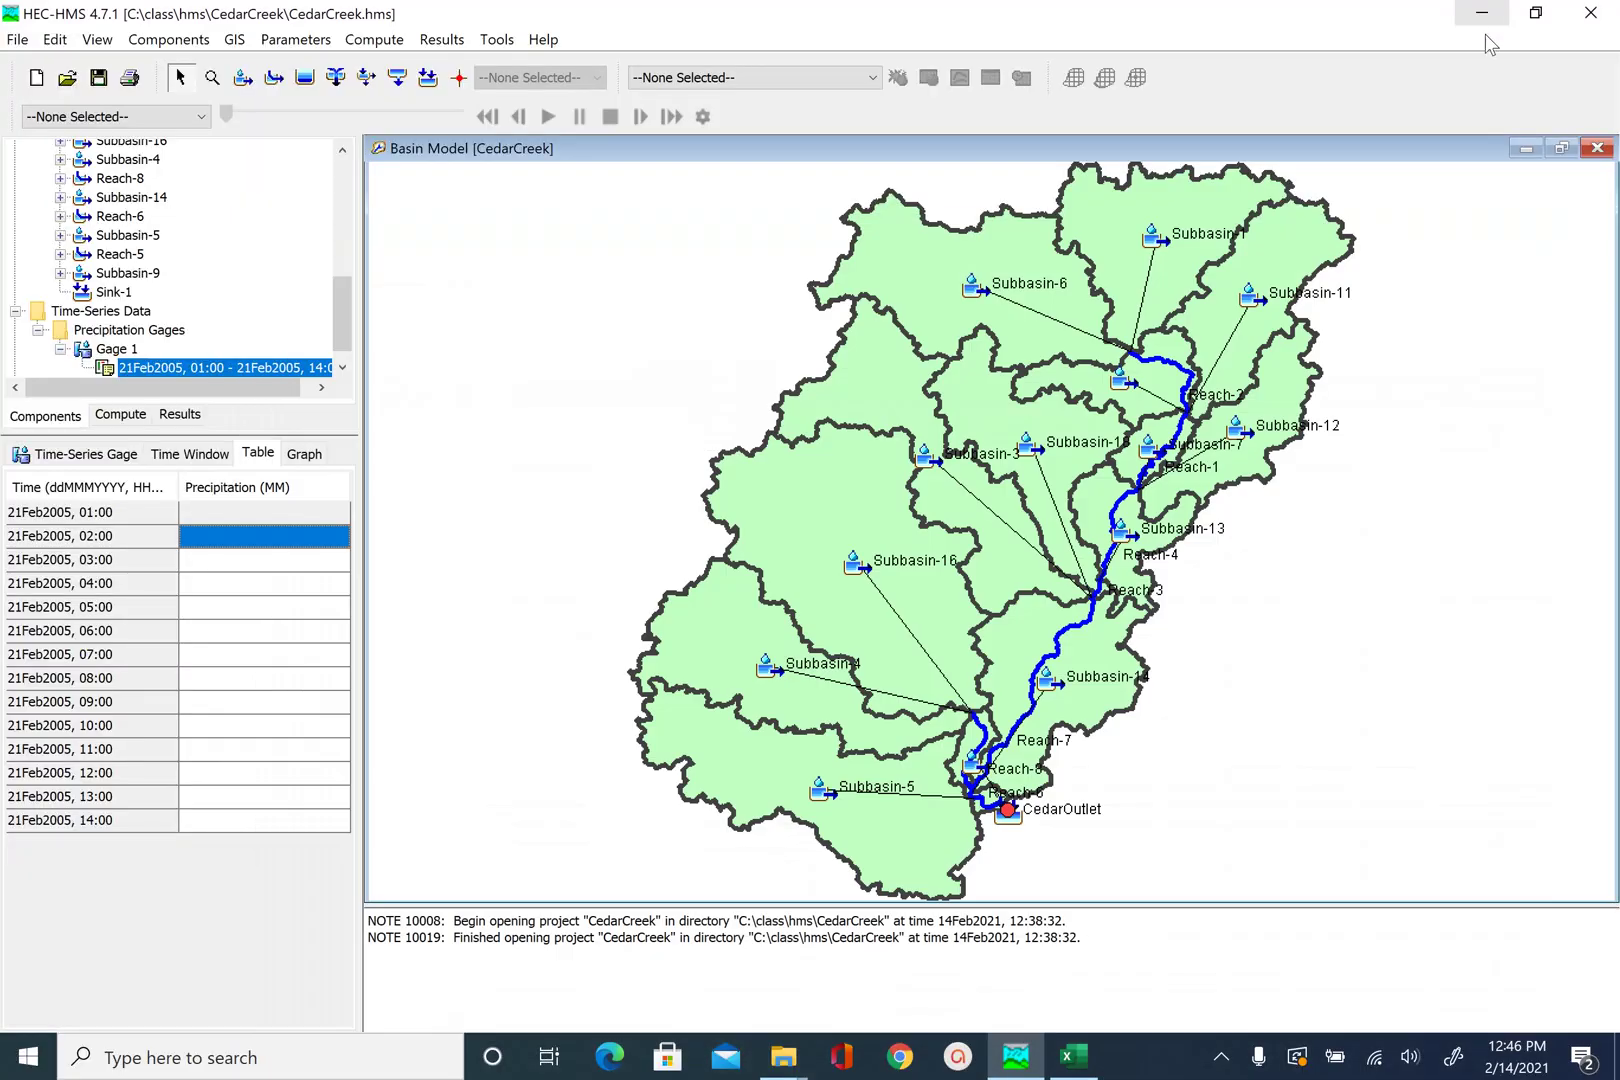
Paste the copied rainfall values into Gage 1's precipitation table starting at the 02:00 entry, and save the project.
{"action": "left_click", "coordinate": [300, 561]}
{"action": "left_click", "coordinate": [303, 542]}
{"action": "right_click", "coordinate": [303, 542]}
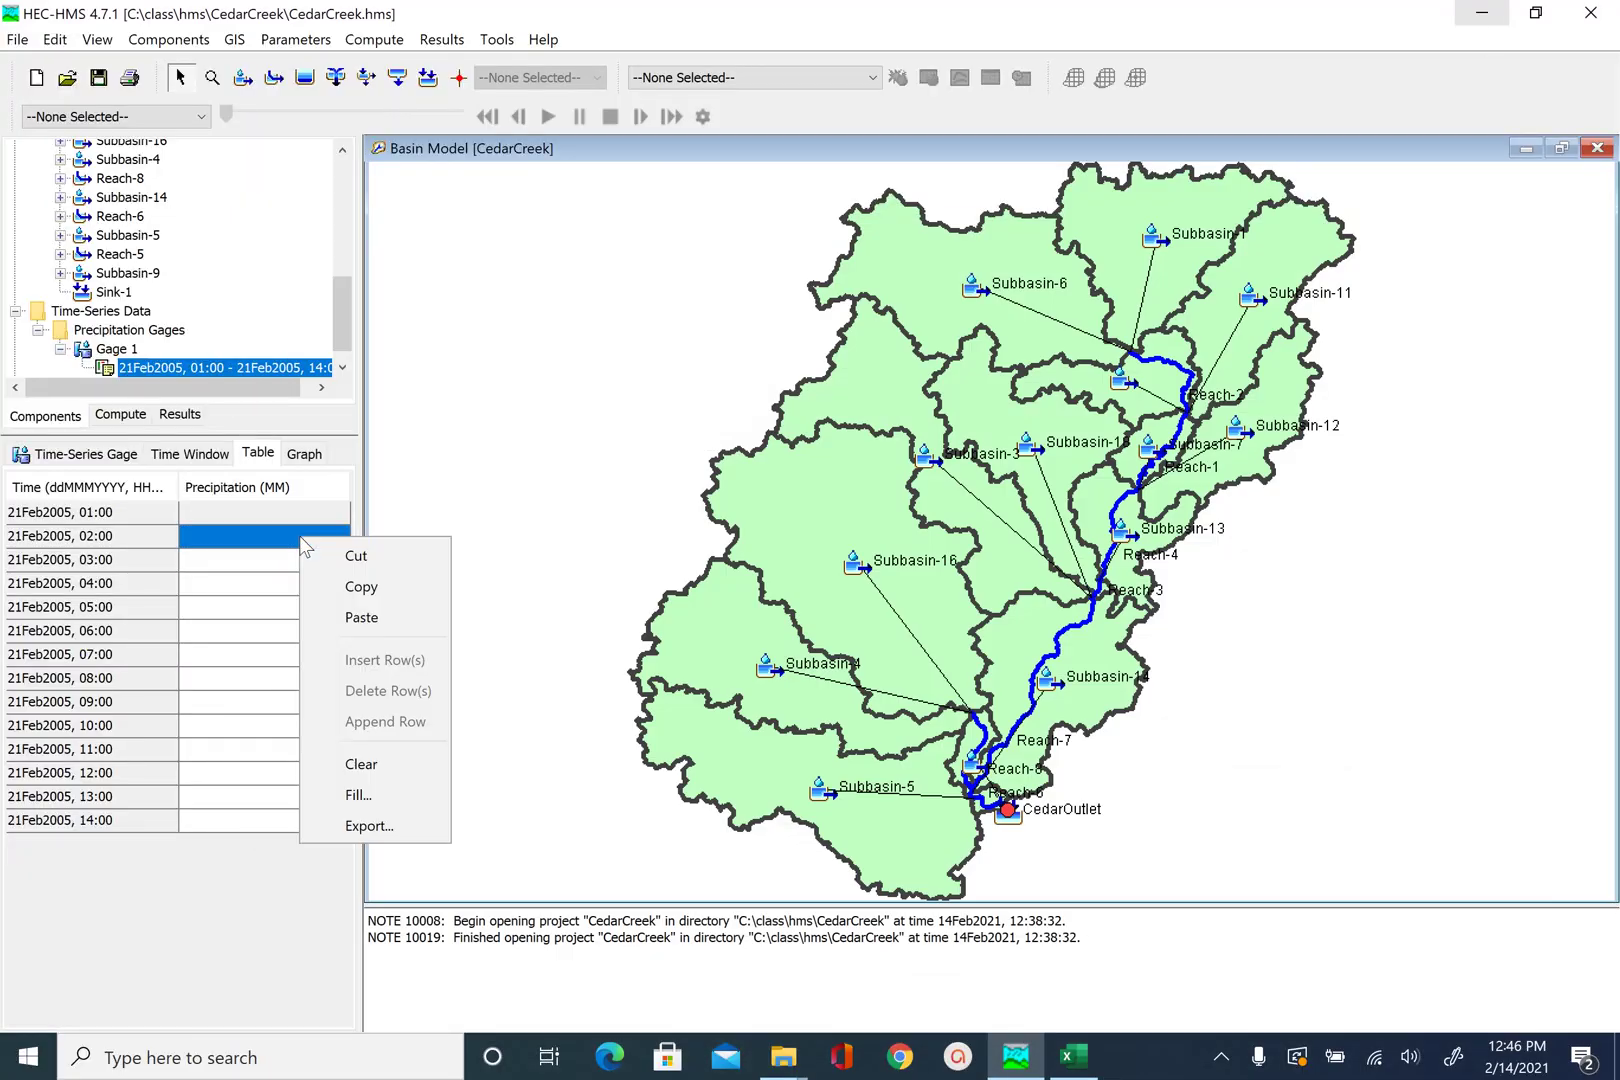
{"action": "left_click", "coordinate": [394, 616]}
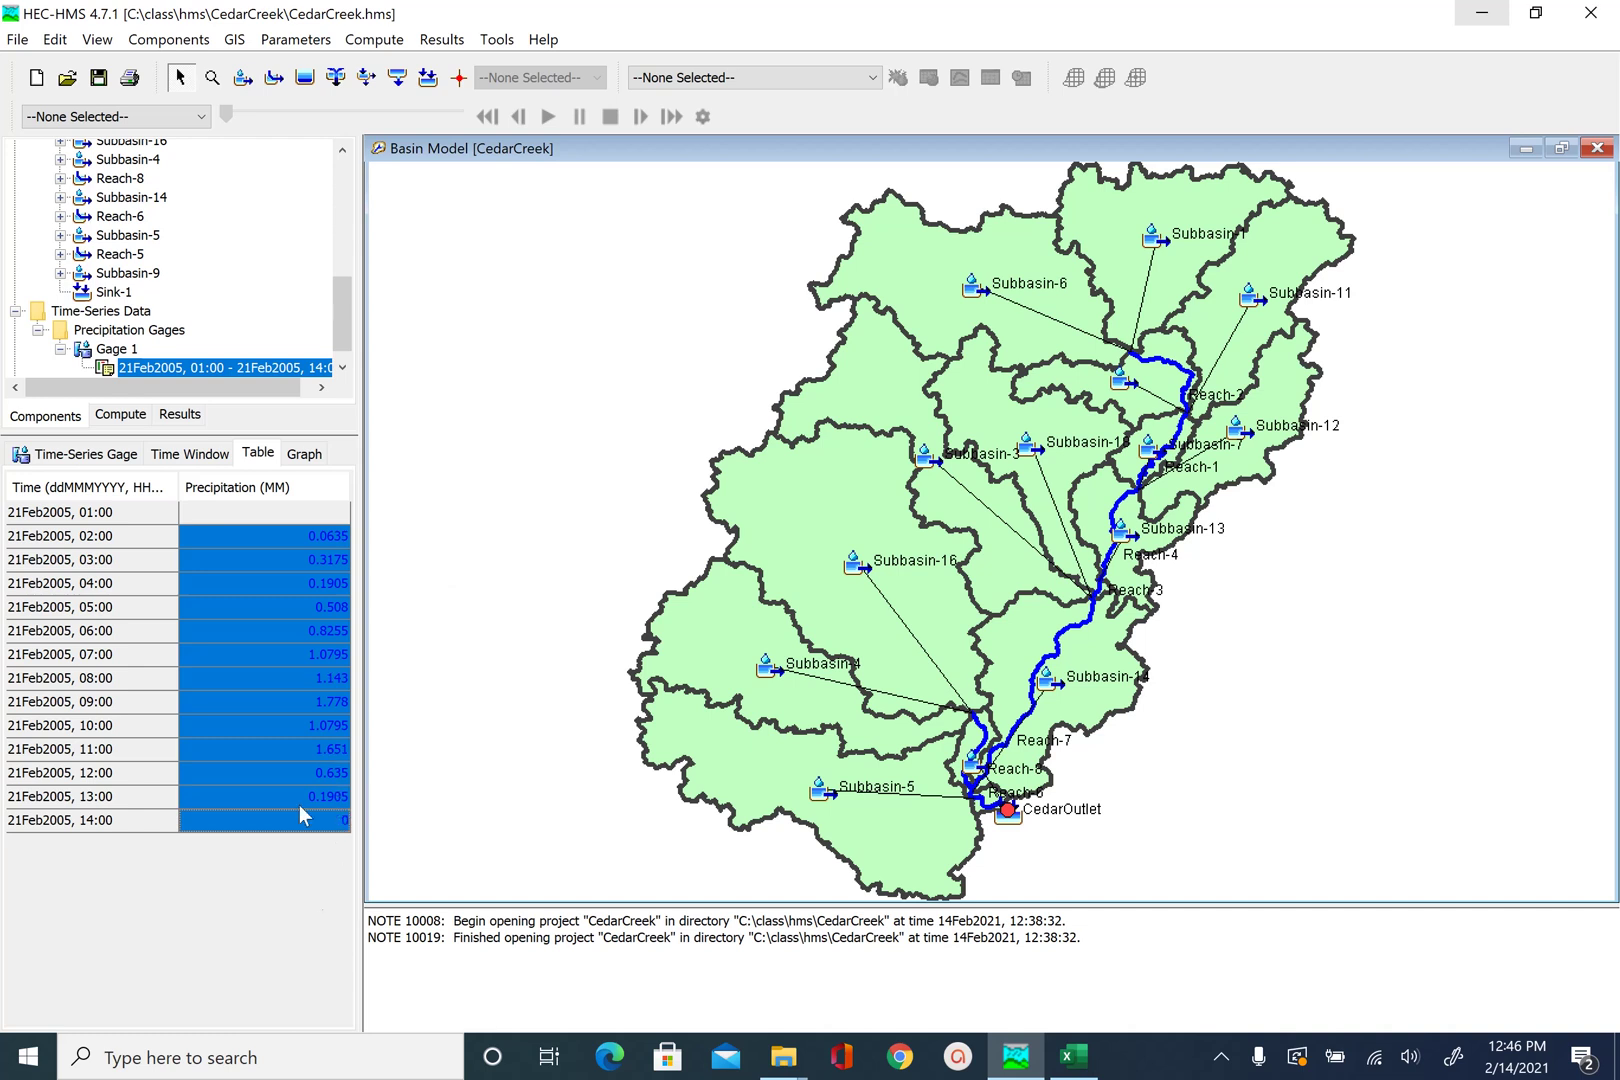
{"action": "left_click", "coordinate": [302, 607]}
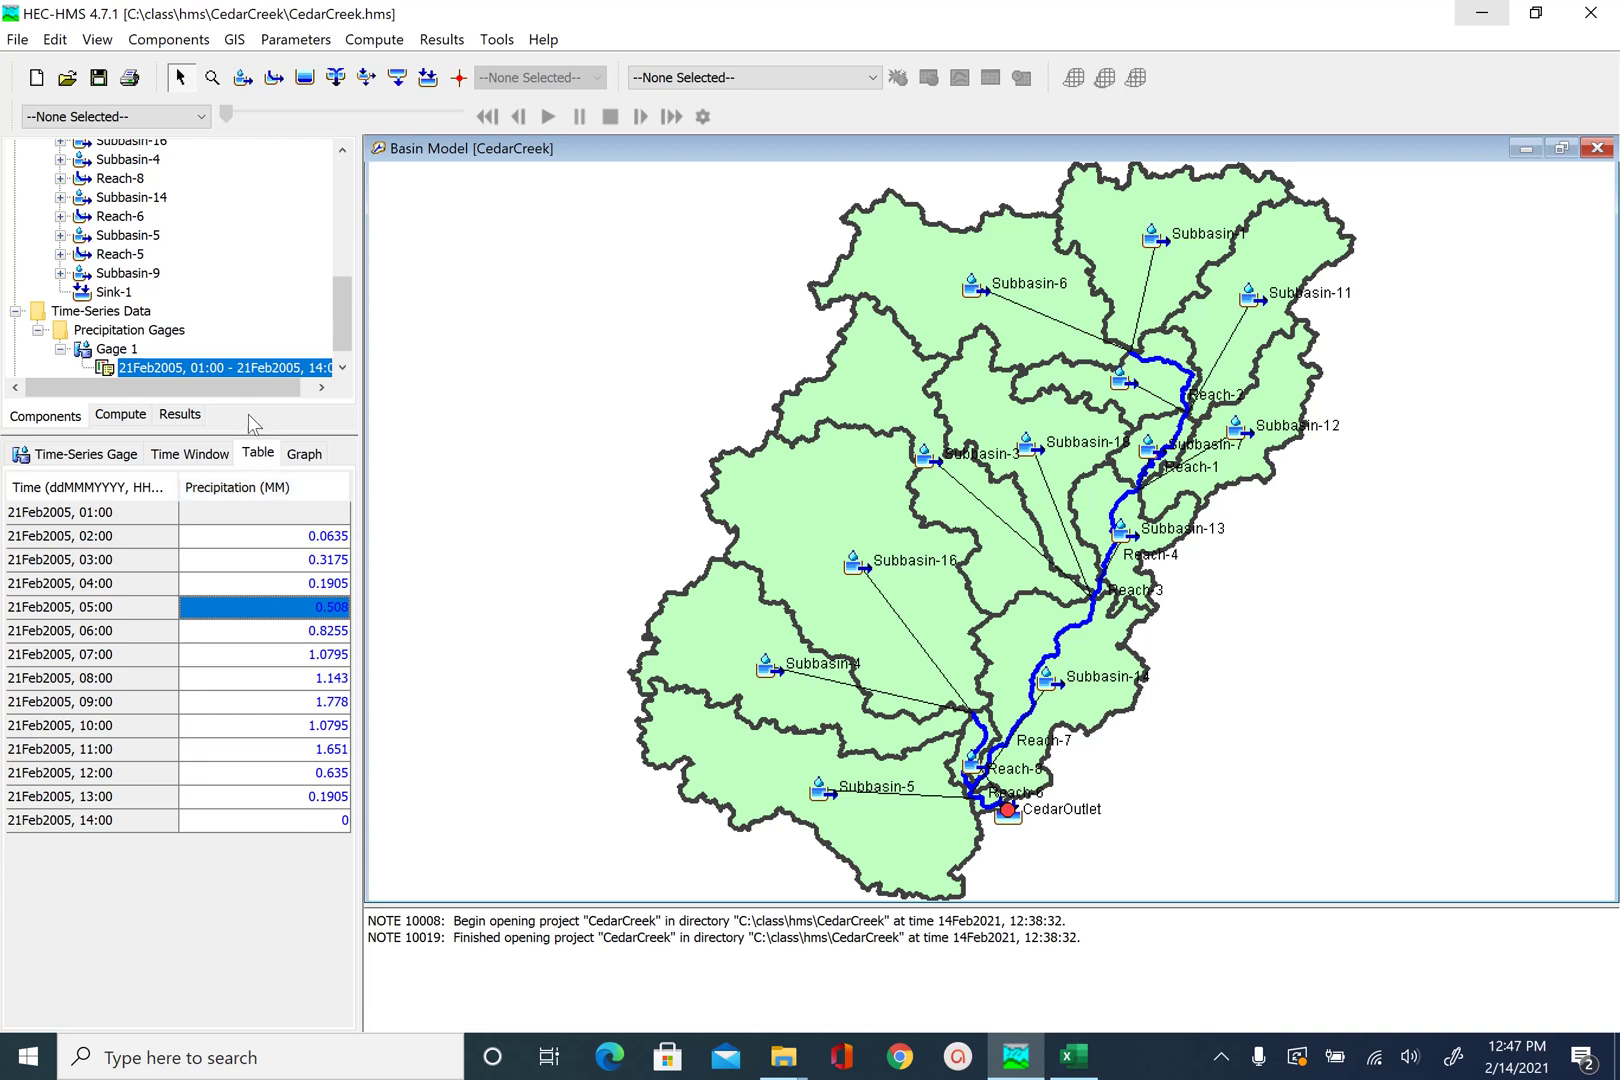
{"action": "left_click", "coordinate": [99, 80]}
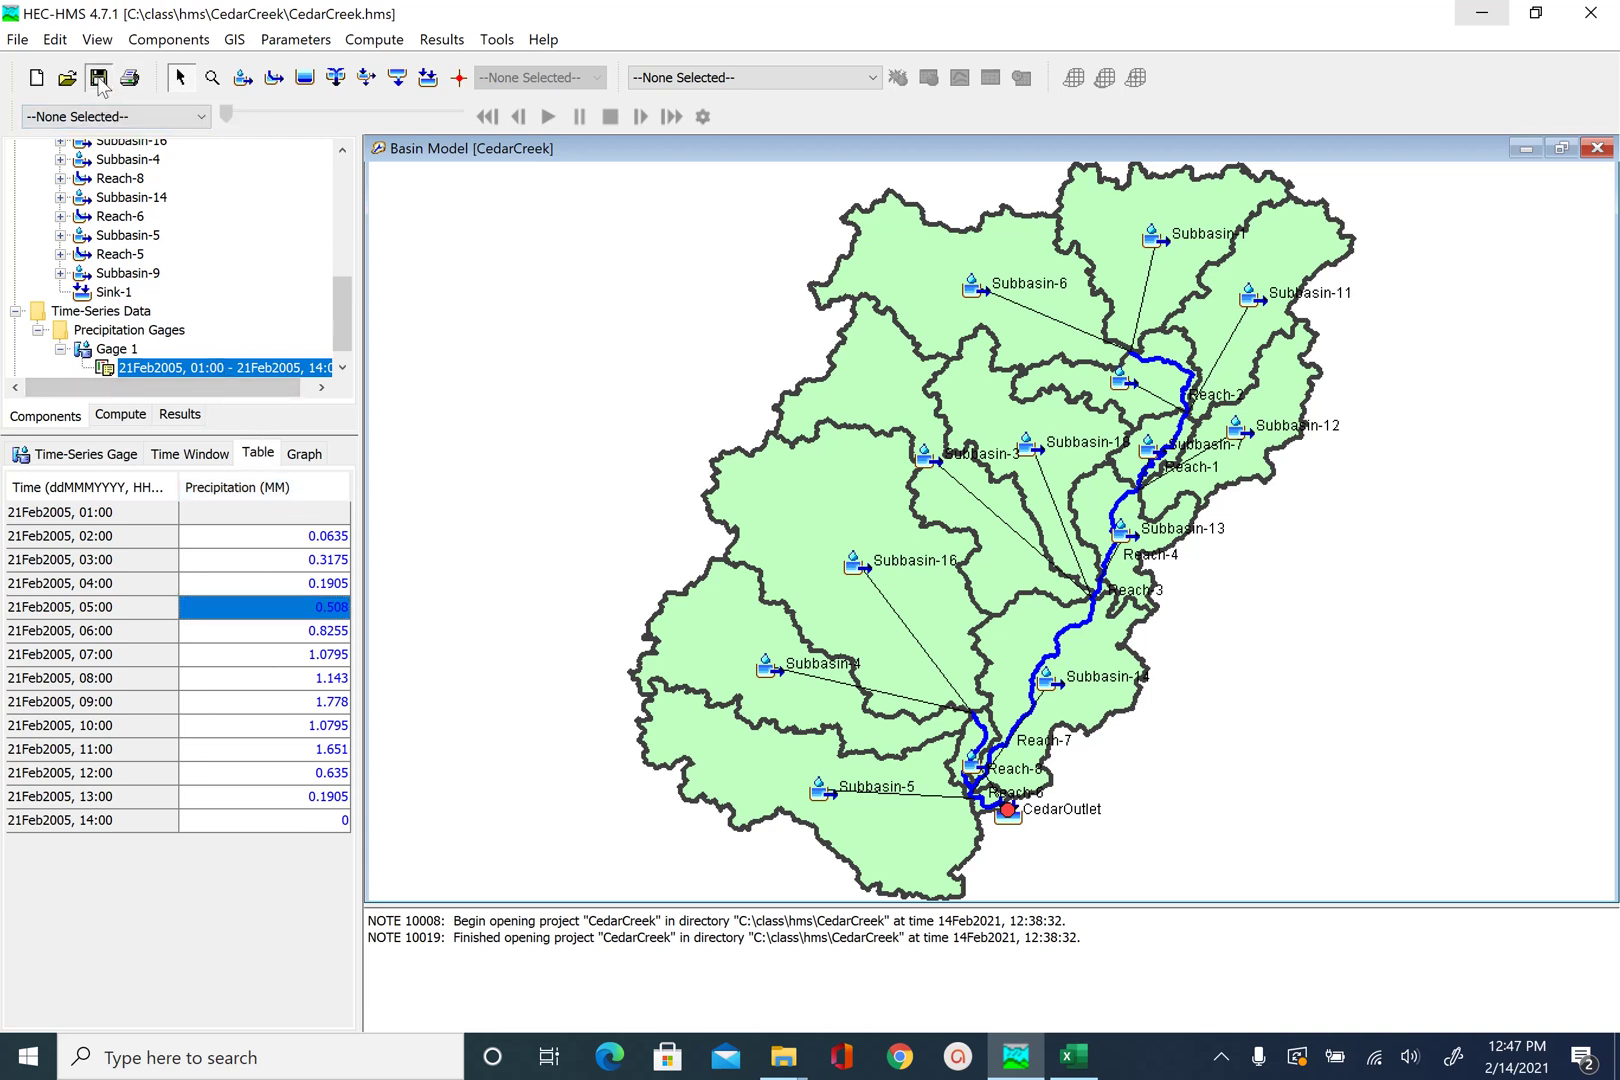
Review Gage 1's time window, precipitation table and rainfall graph, widening the pane to enlarge the graph.
{"action": "left_click", "coordinate": [112, 366]}
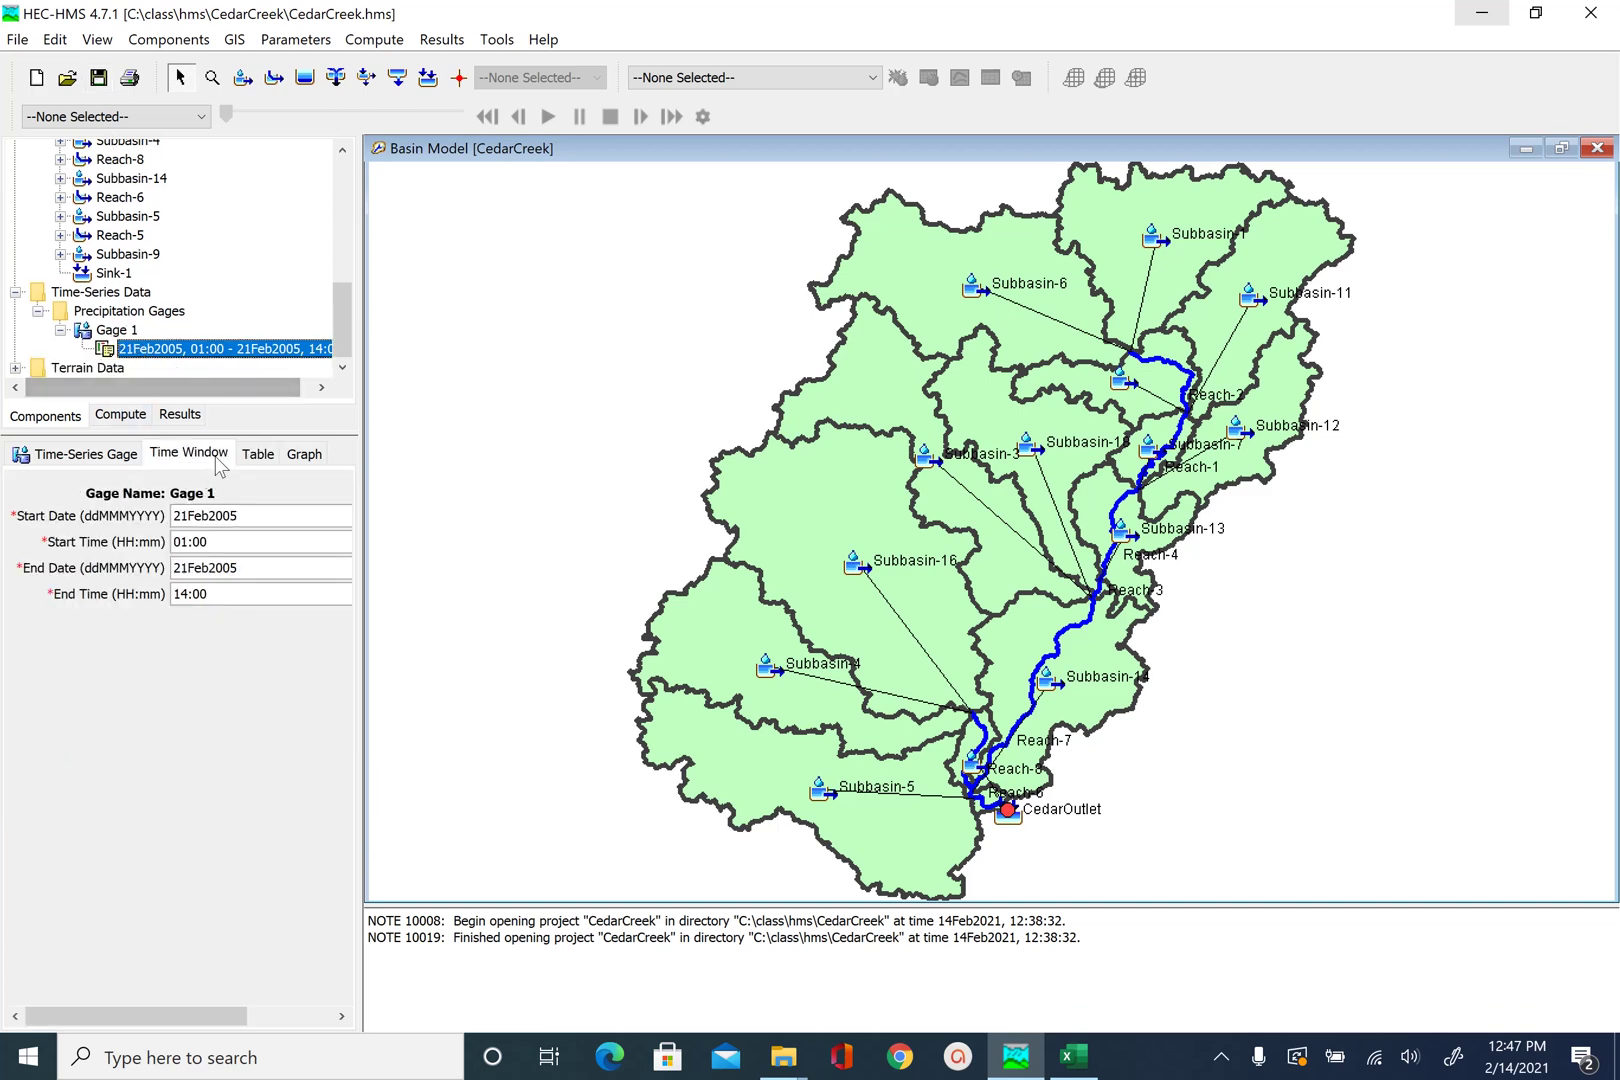
{"action": "left_click", "coordinate": [258, 453]}
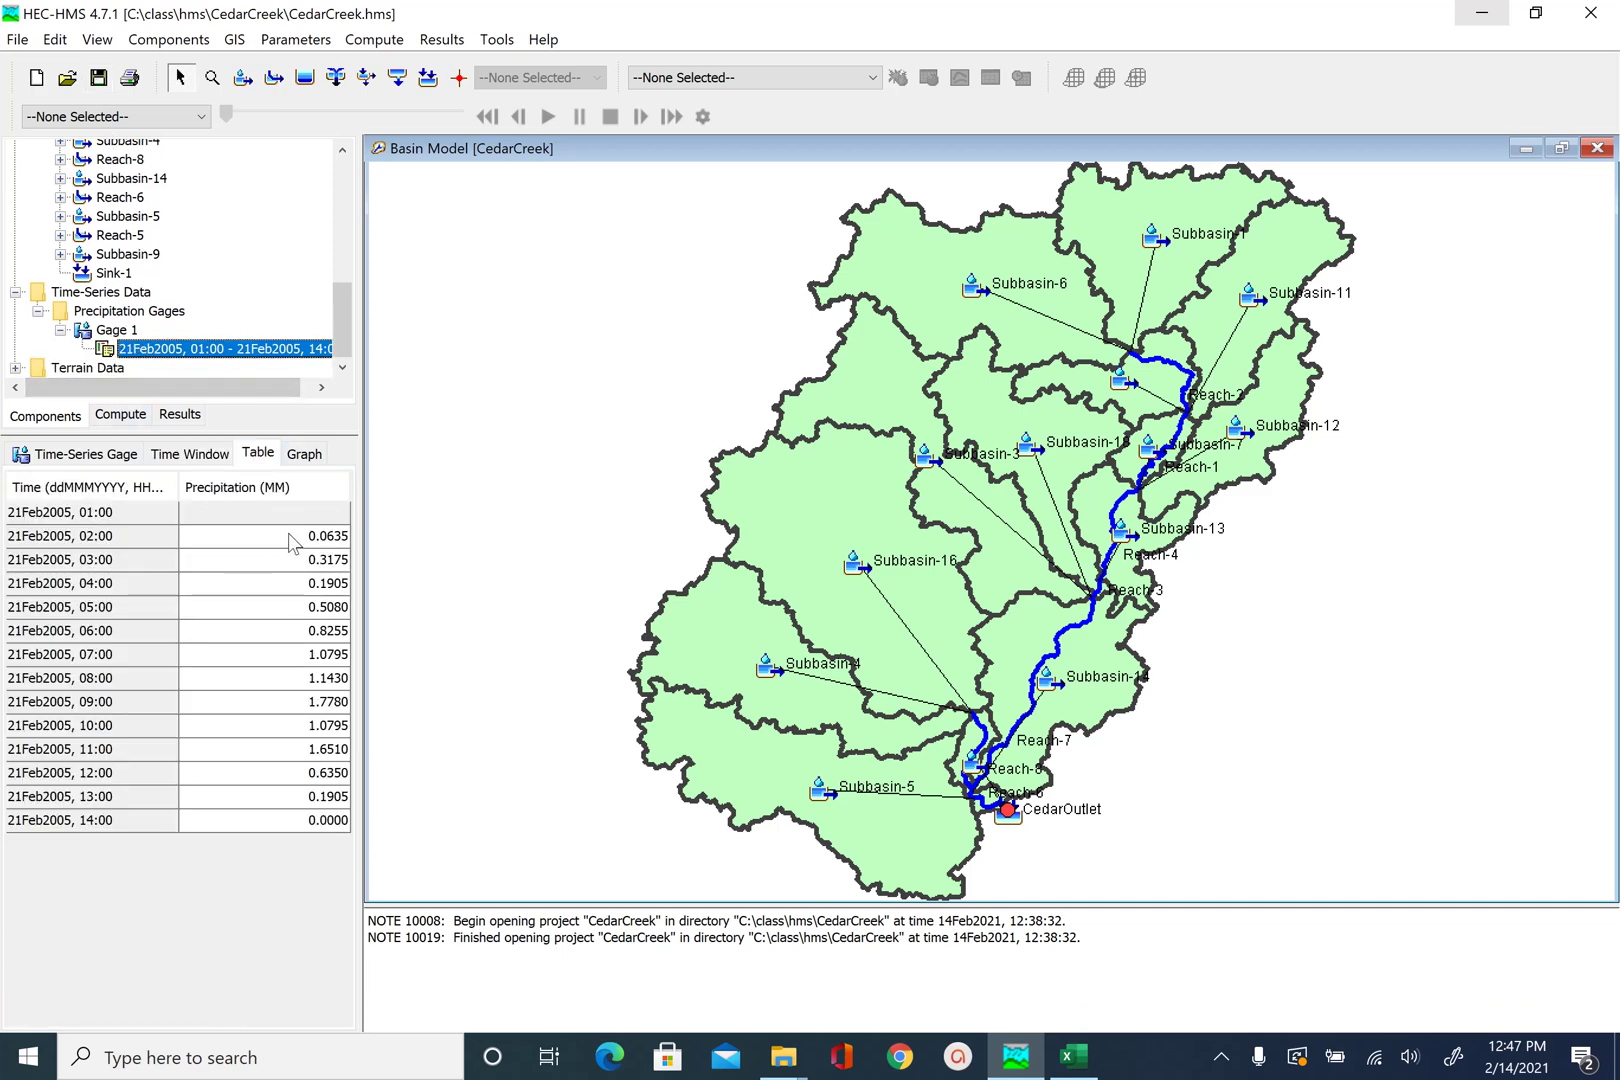
{"action": "left_click", "coordinate": [304, 454]}
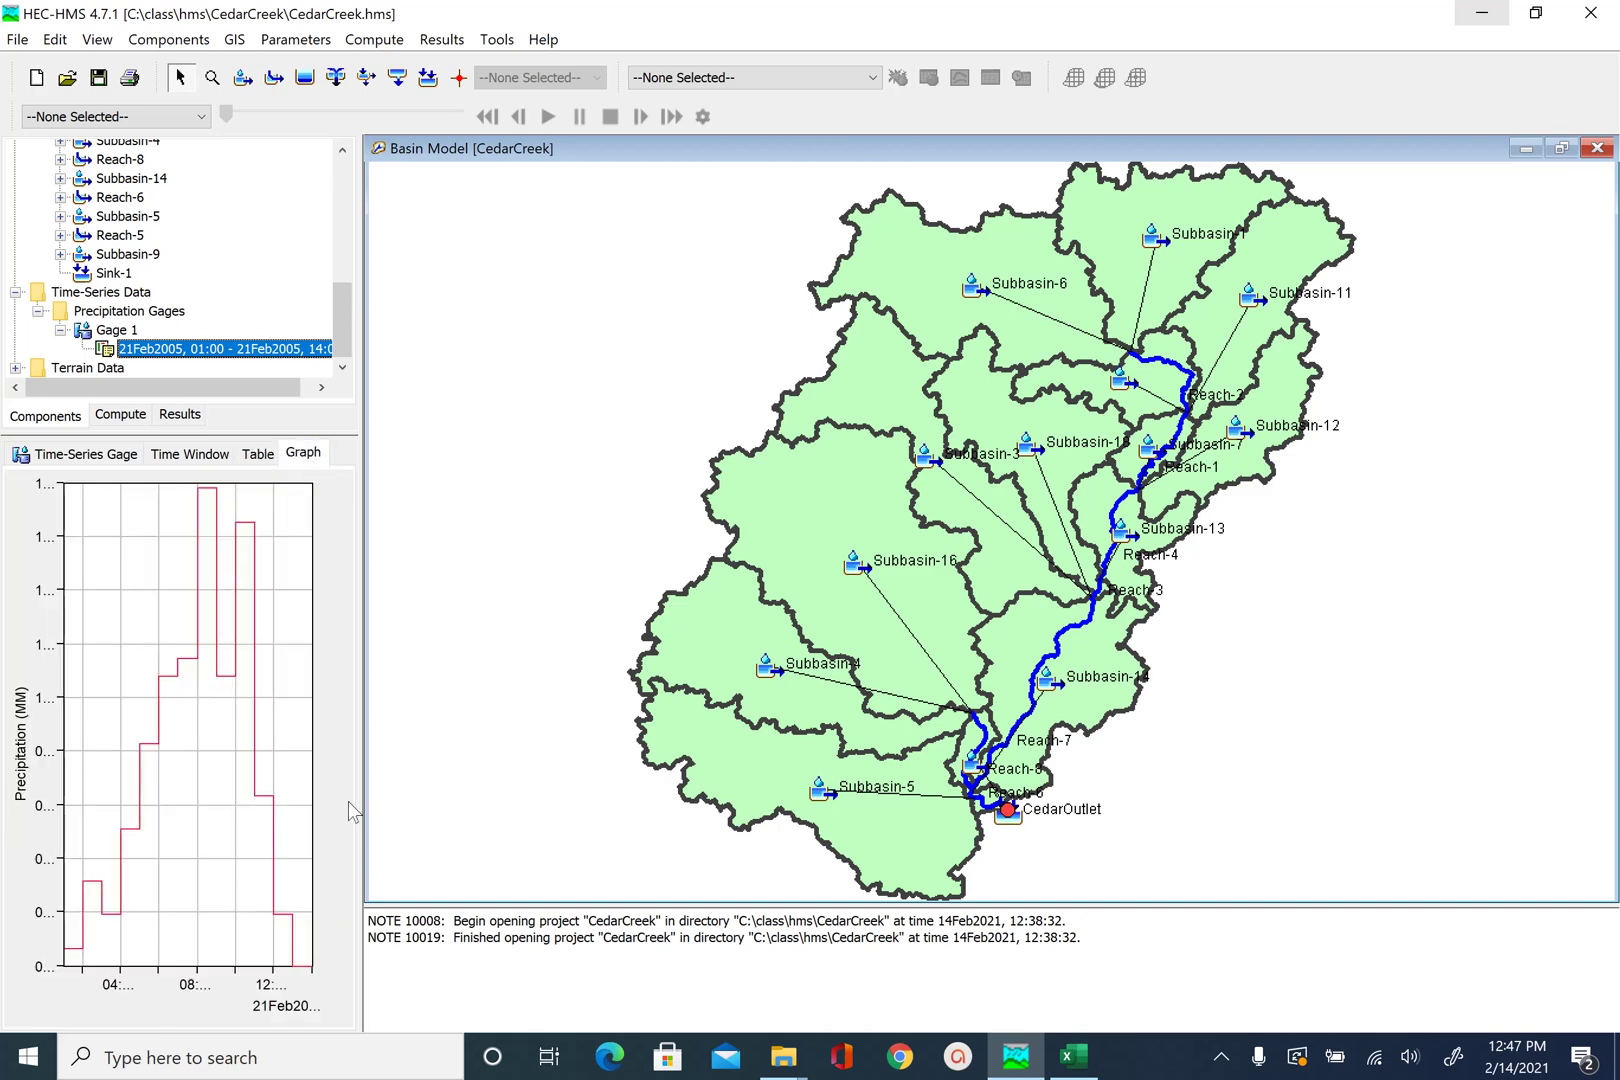
{"action": "left_click_drag", "start_coordinate": [358, 777], "coordinate": [428, 785]}
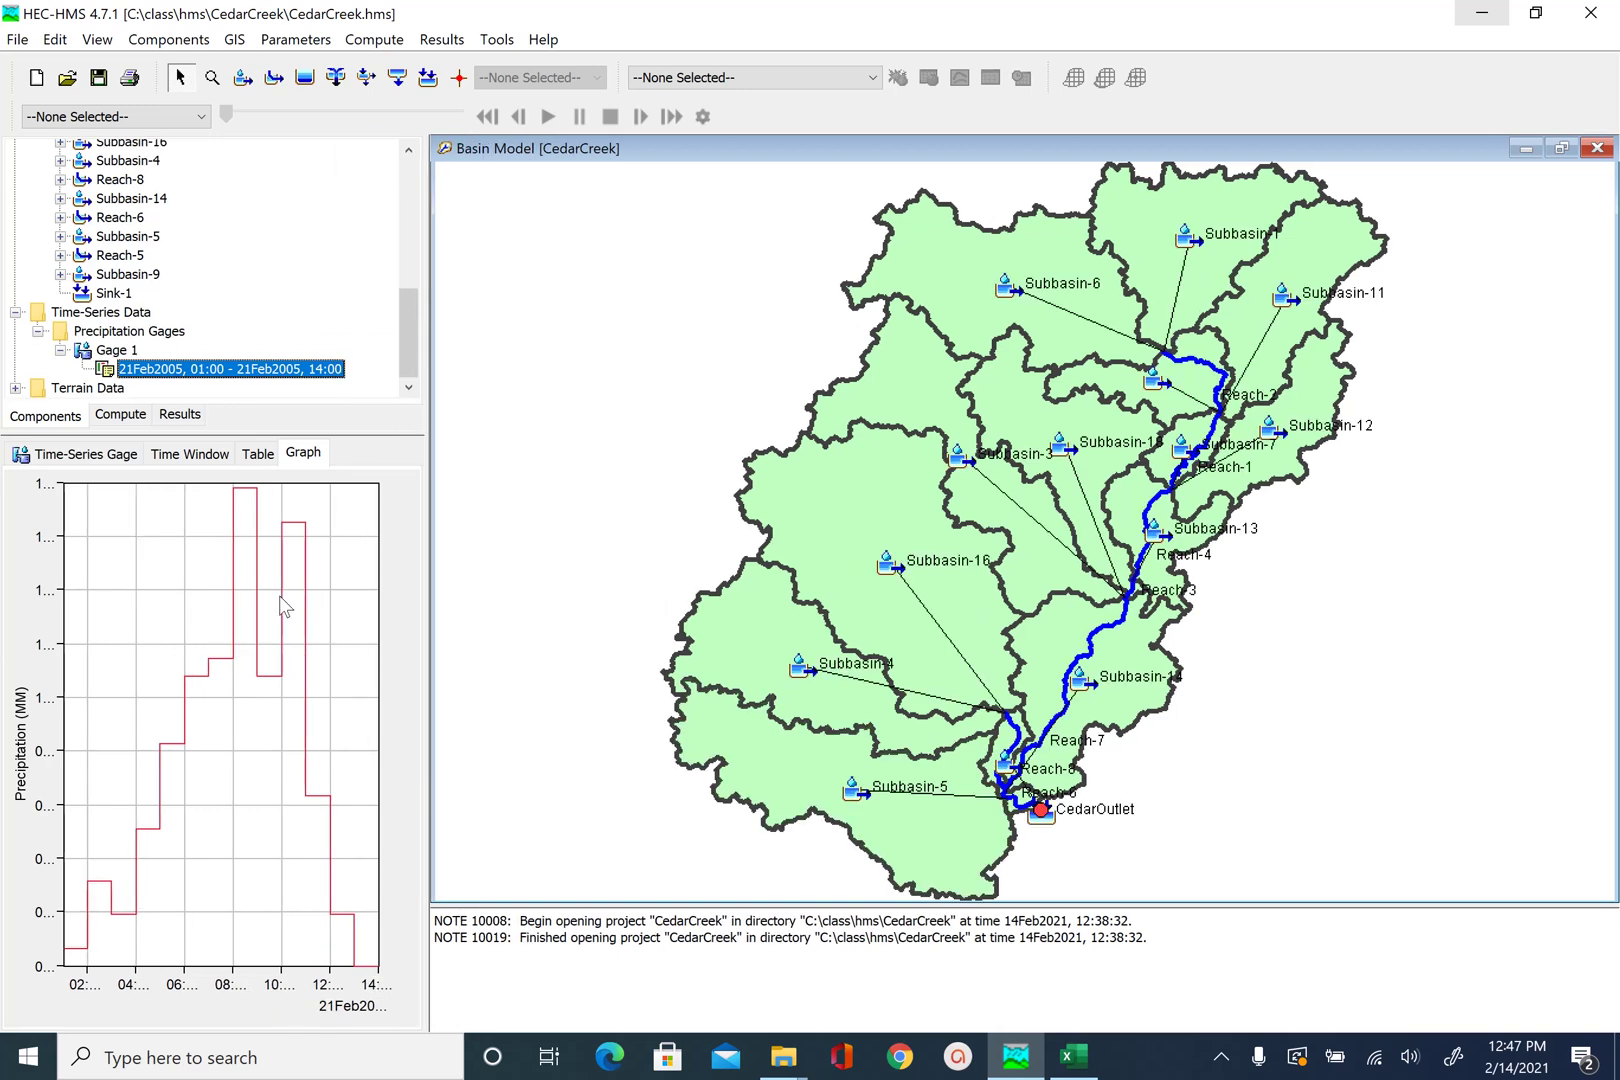
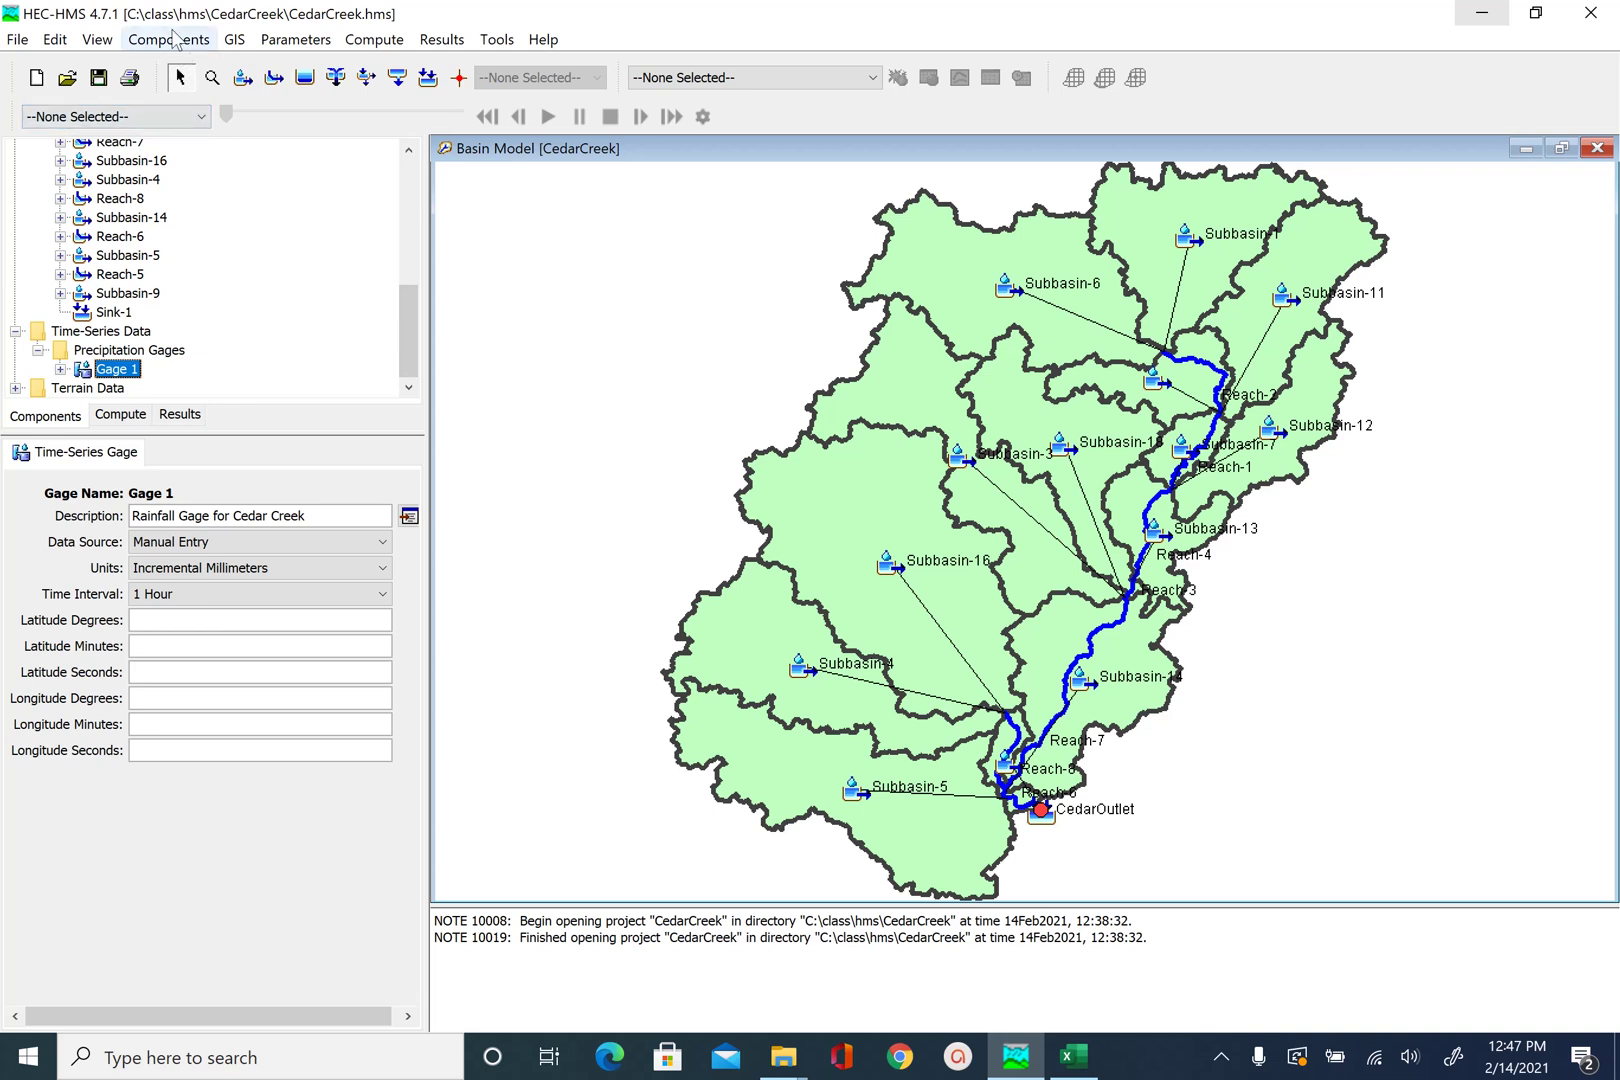
Create a meteorologic model named Met 1 with the description "Meterorologic Model for Cedar Creek".
{"action": "left_click", "coordinate": [168, 42]}
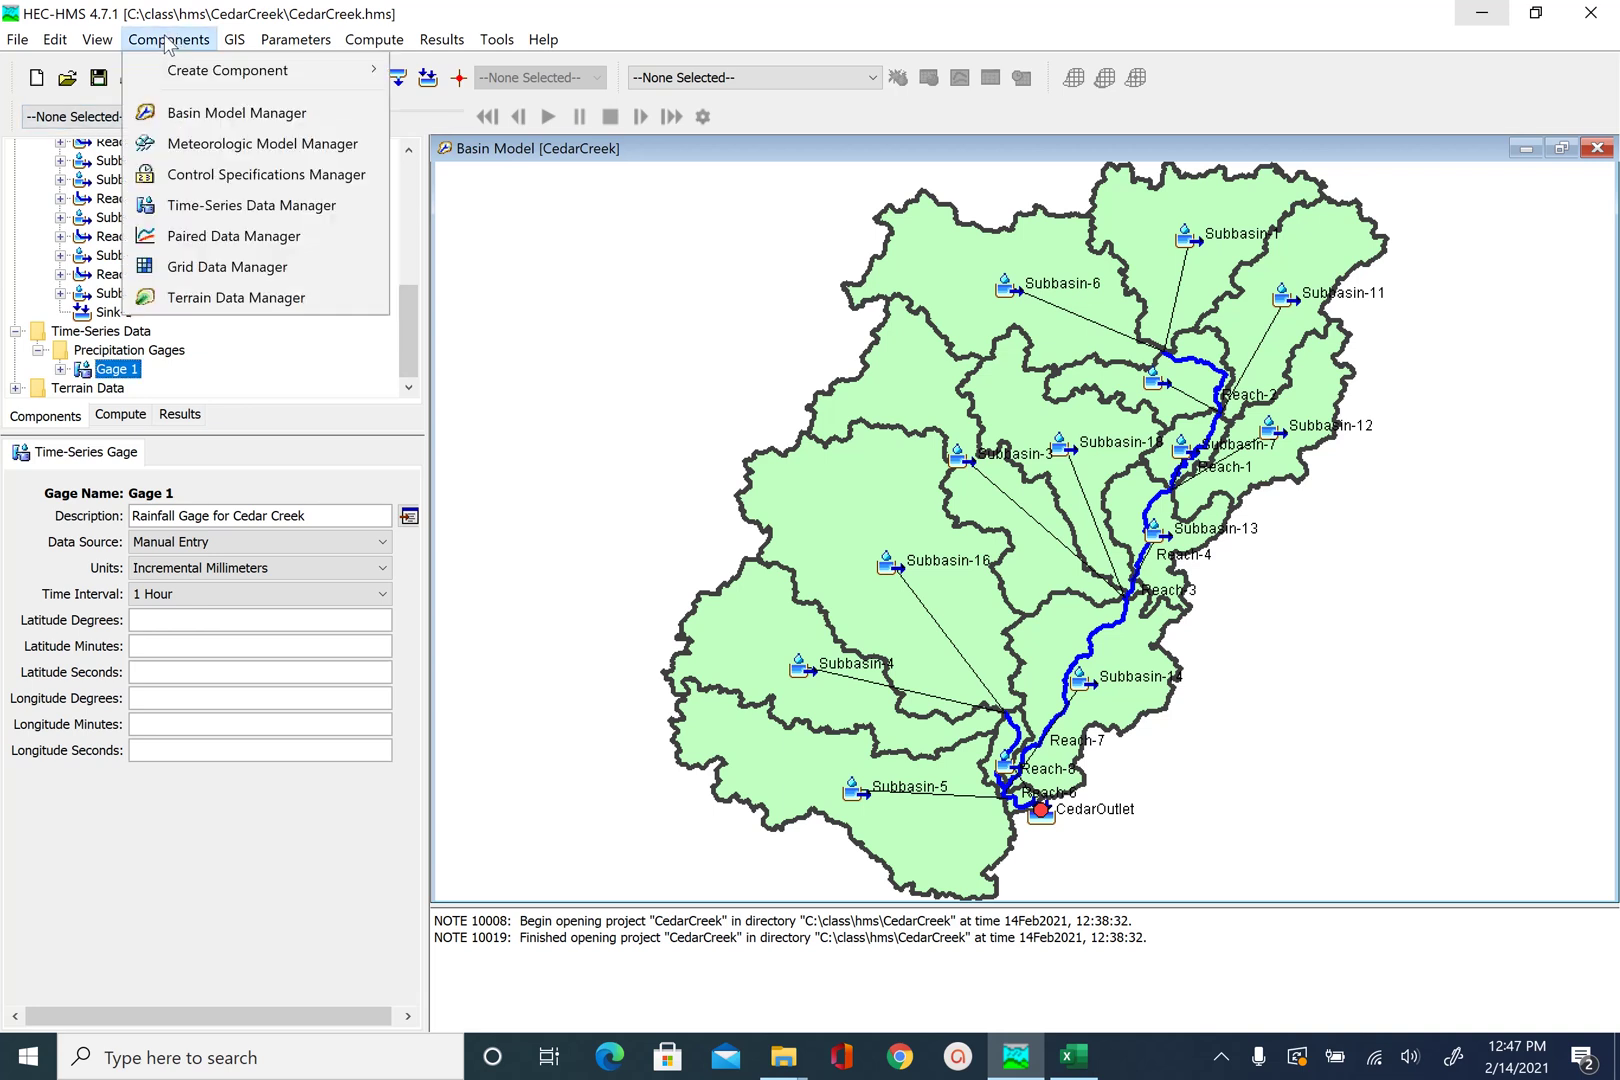
{"action": "mouse_move", "coordinate": [203, 77]}
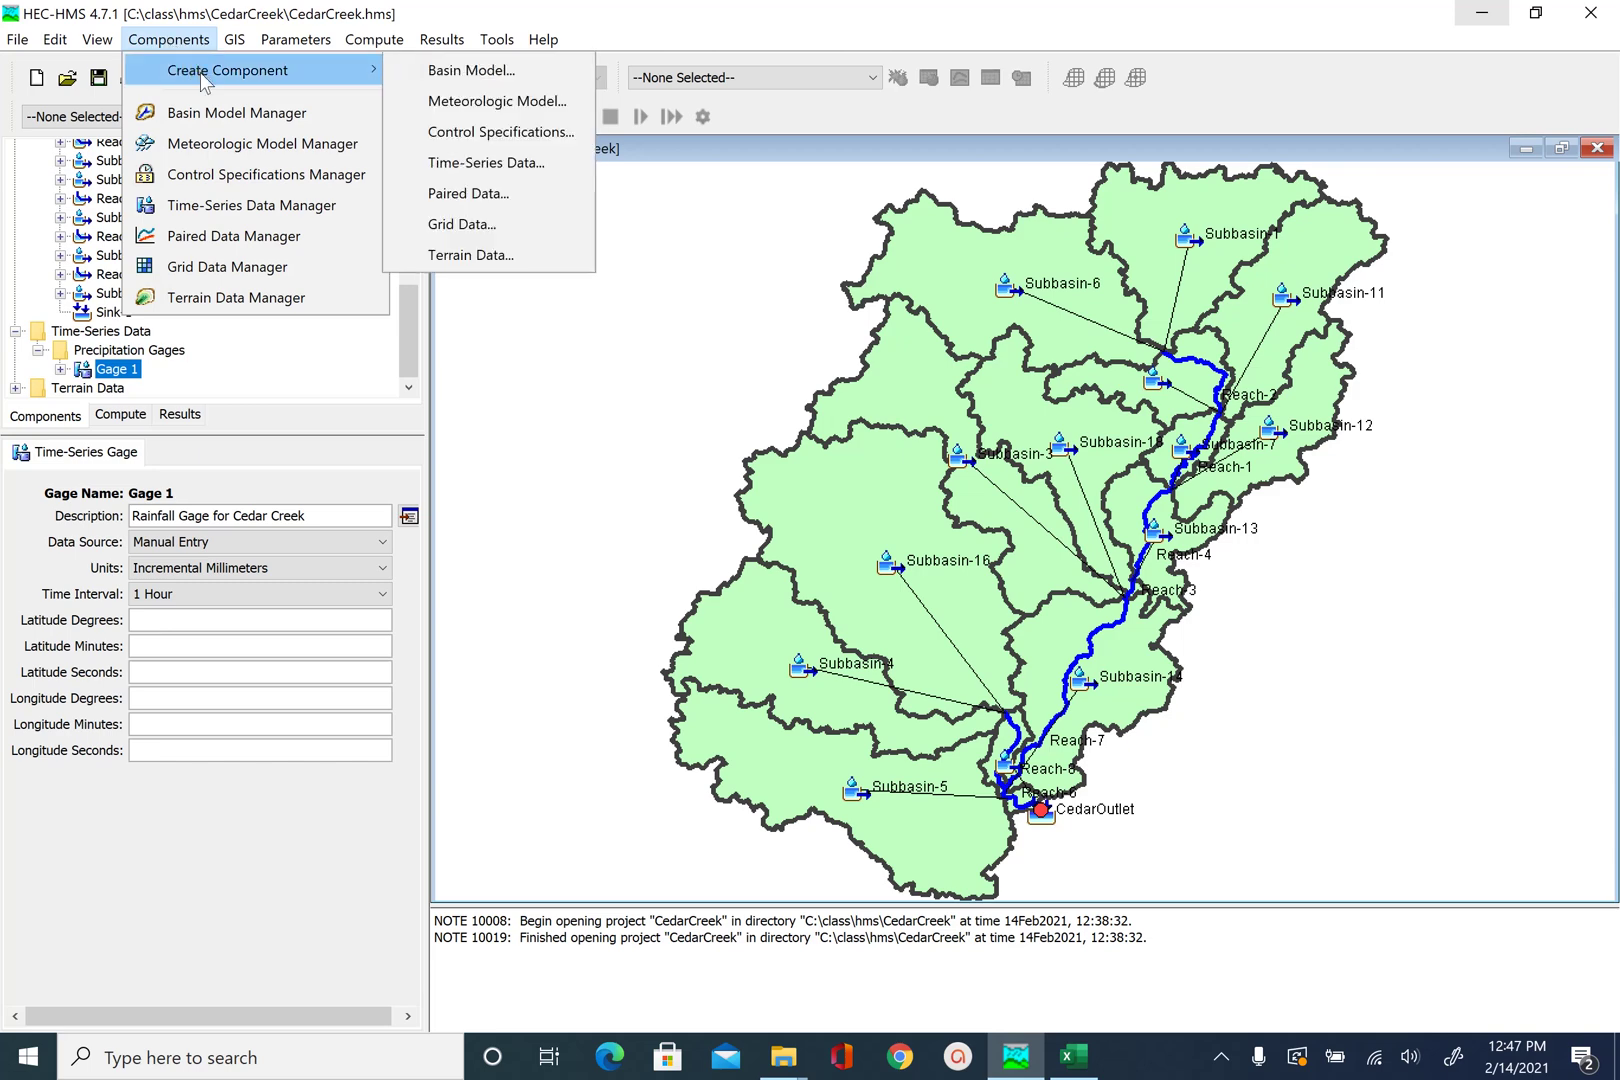
{"action": "left_click", "coordinate": [232, 148]}
{"action": "left_click", "coordinate": [578, 254]}
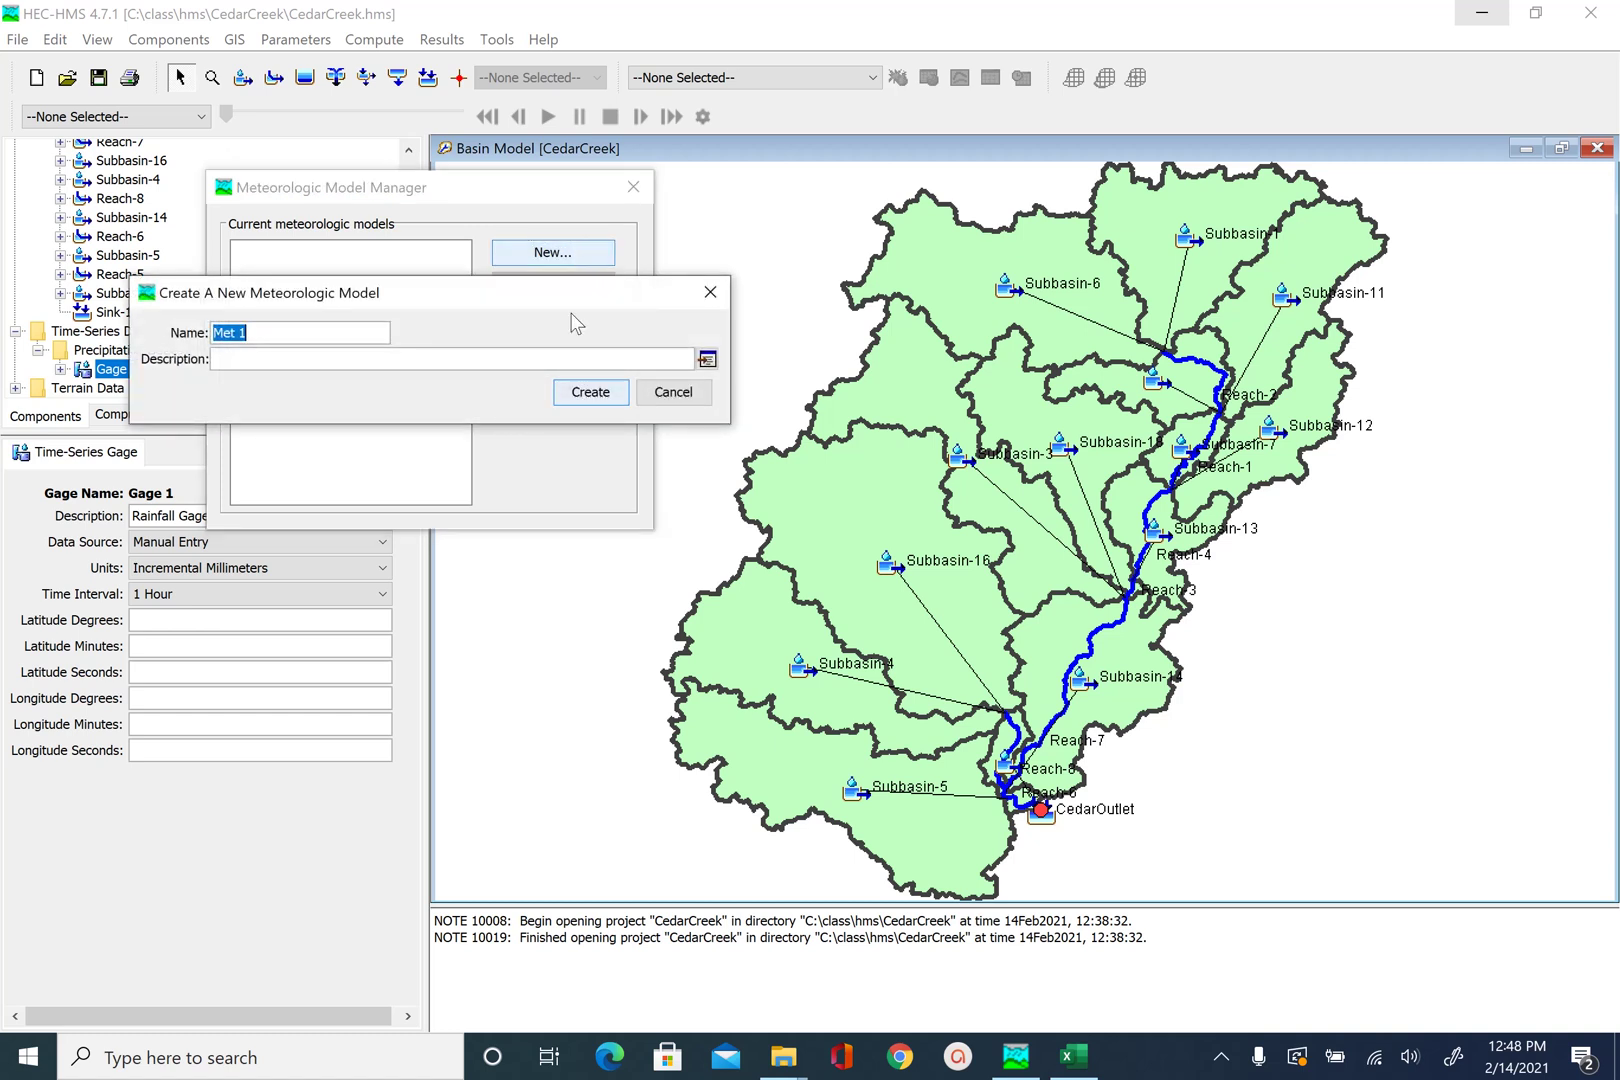
{"action": "left_click", "coordinate": [455, 360]}
{"action": "type", "text": "Metero"}
{"action": "type", "text": "logic Model for Cedar Creek"}
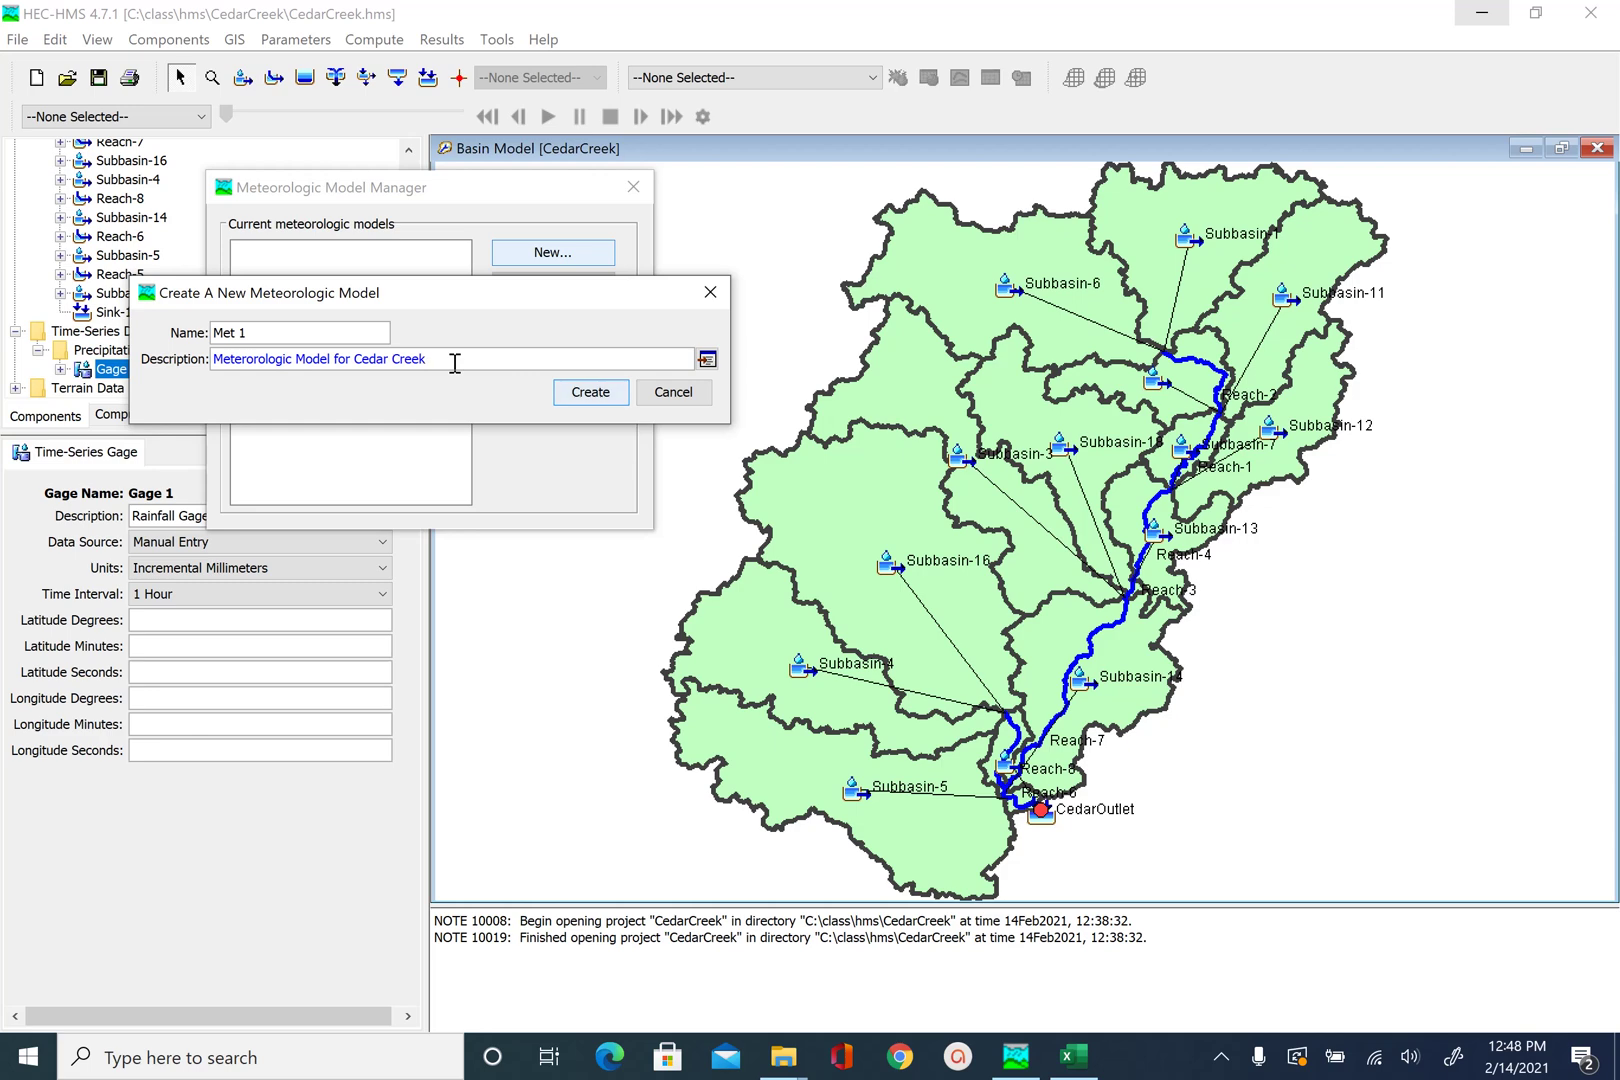
{"action": "left_click", "coordinate": [606, 398]}
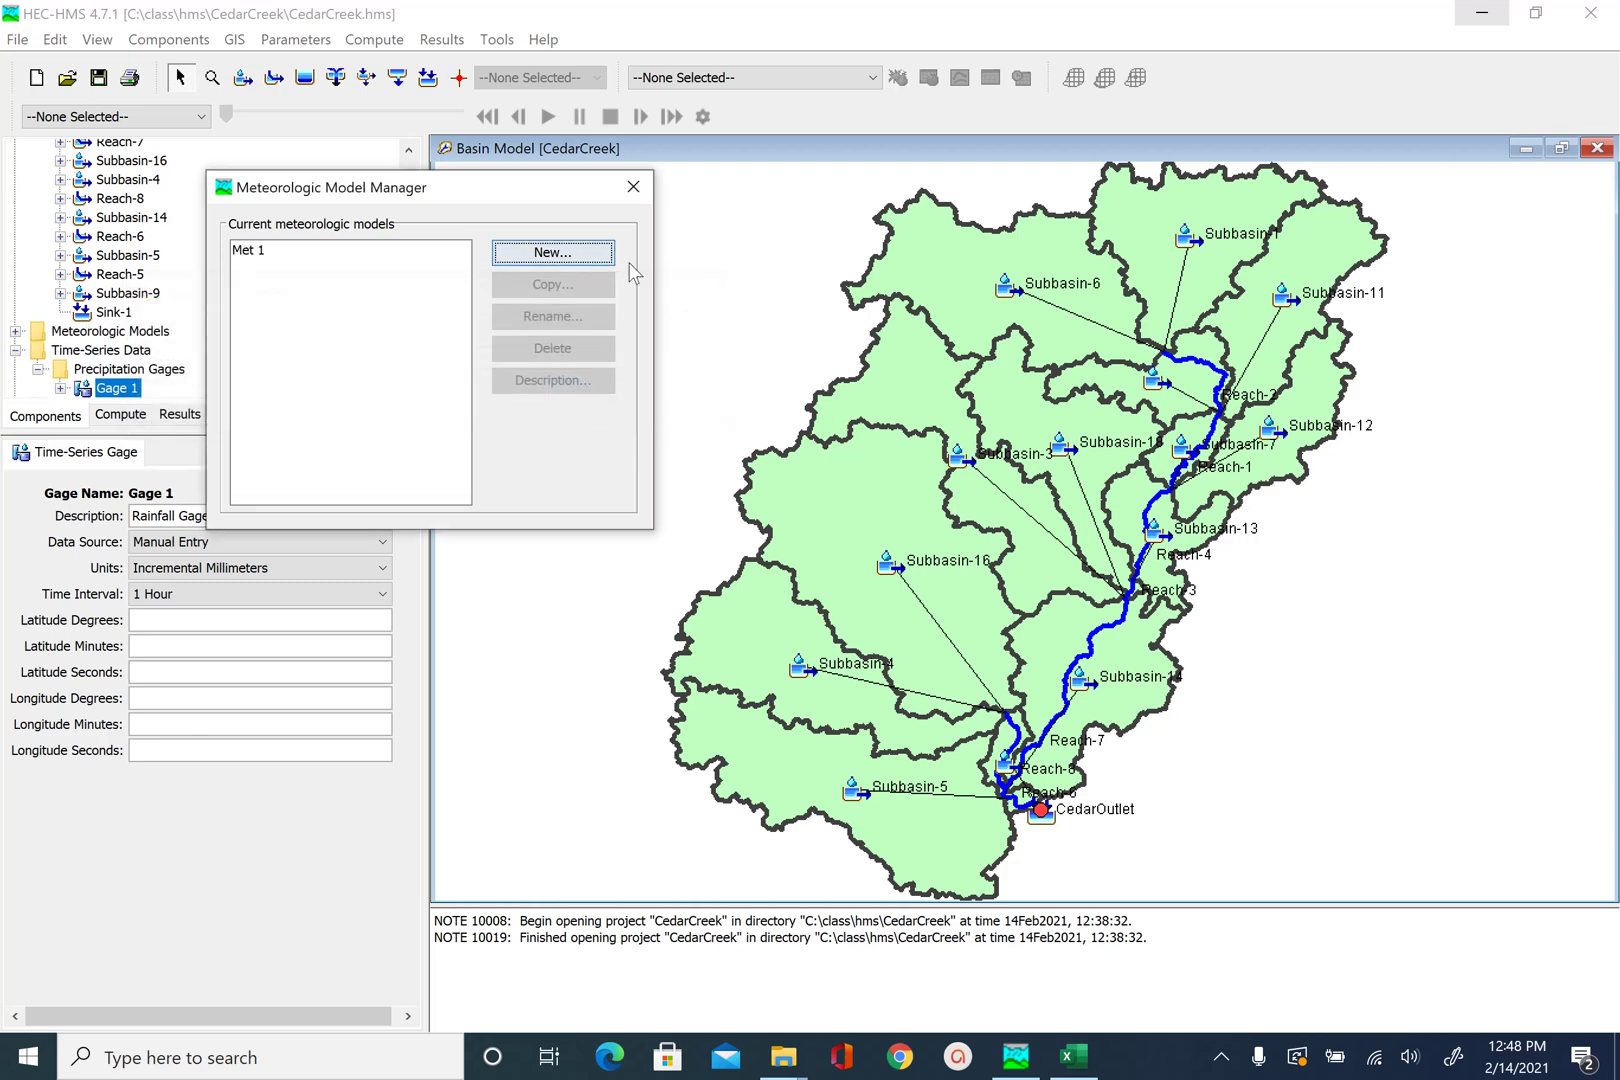
{"action": "left_click", "coordinate": [640, 185]}
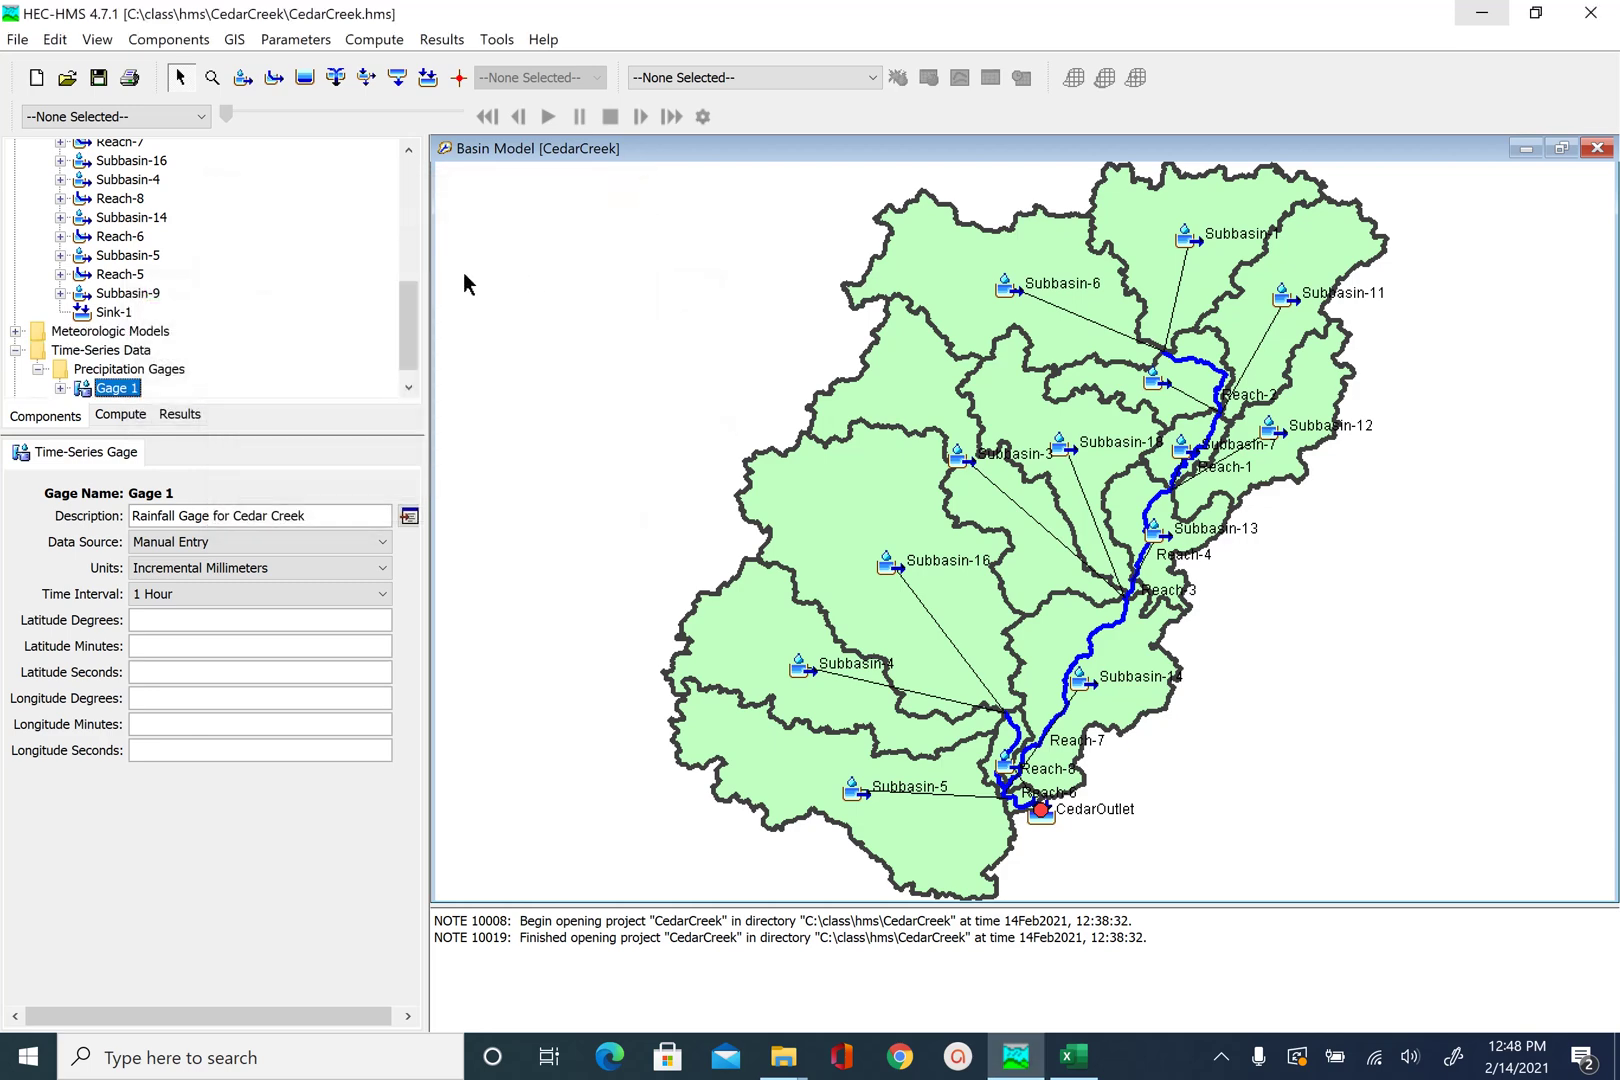
Set the Replace Missing option of meteorologic model Met 1 to Set To Default.
{"action": "scroll", "coordinate": [415, 287], "scroll_direction": "down", "scroll_amount": 1}
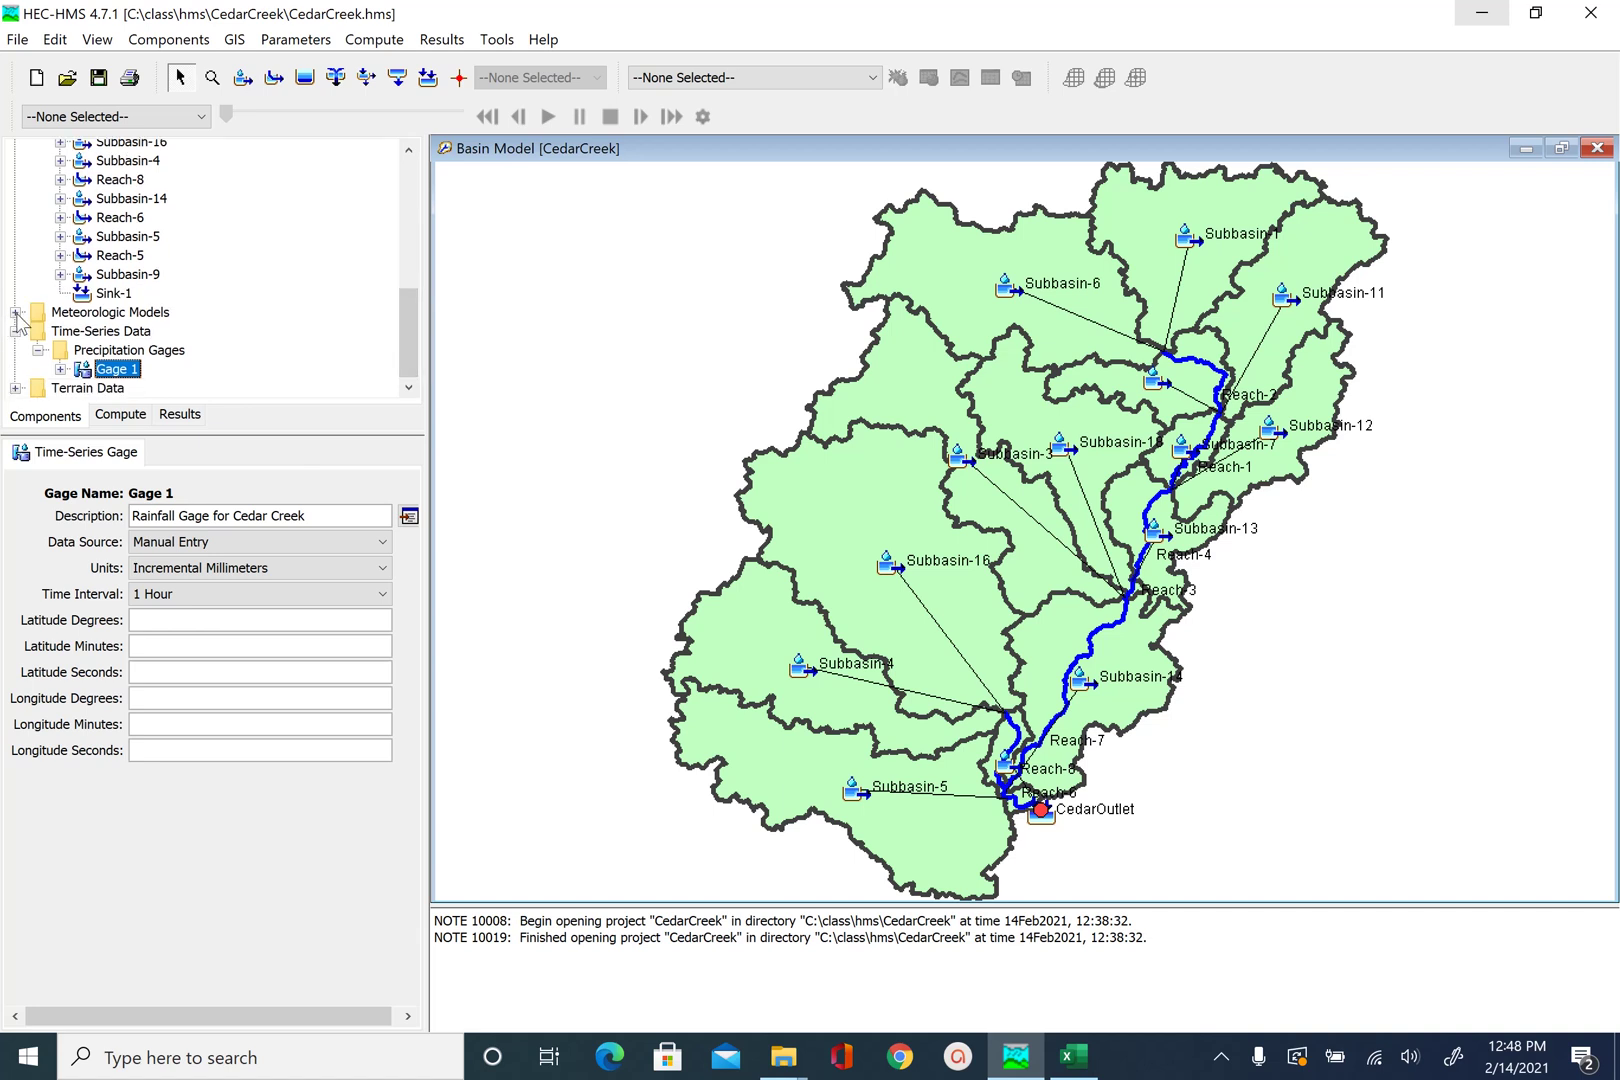
{"action": "left_click", "coordinate": [15, 312]}
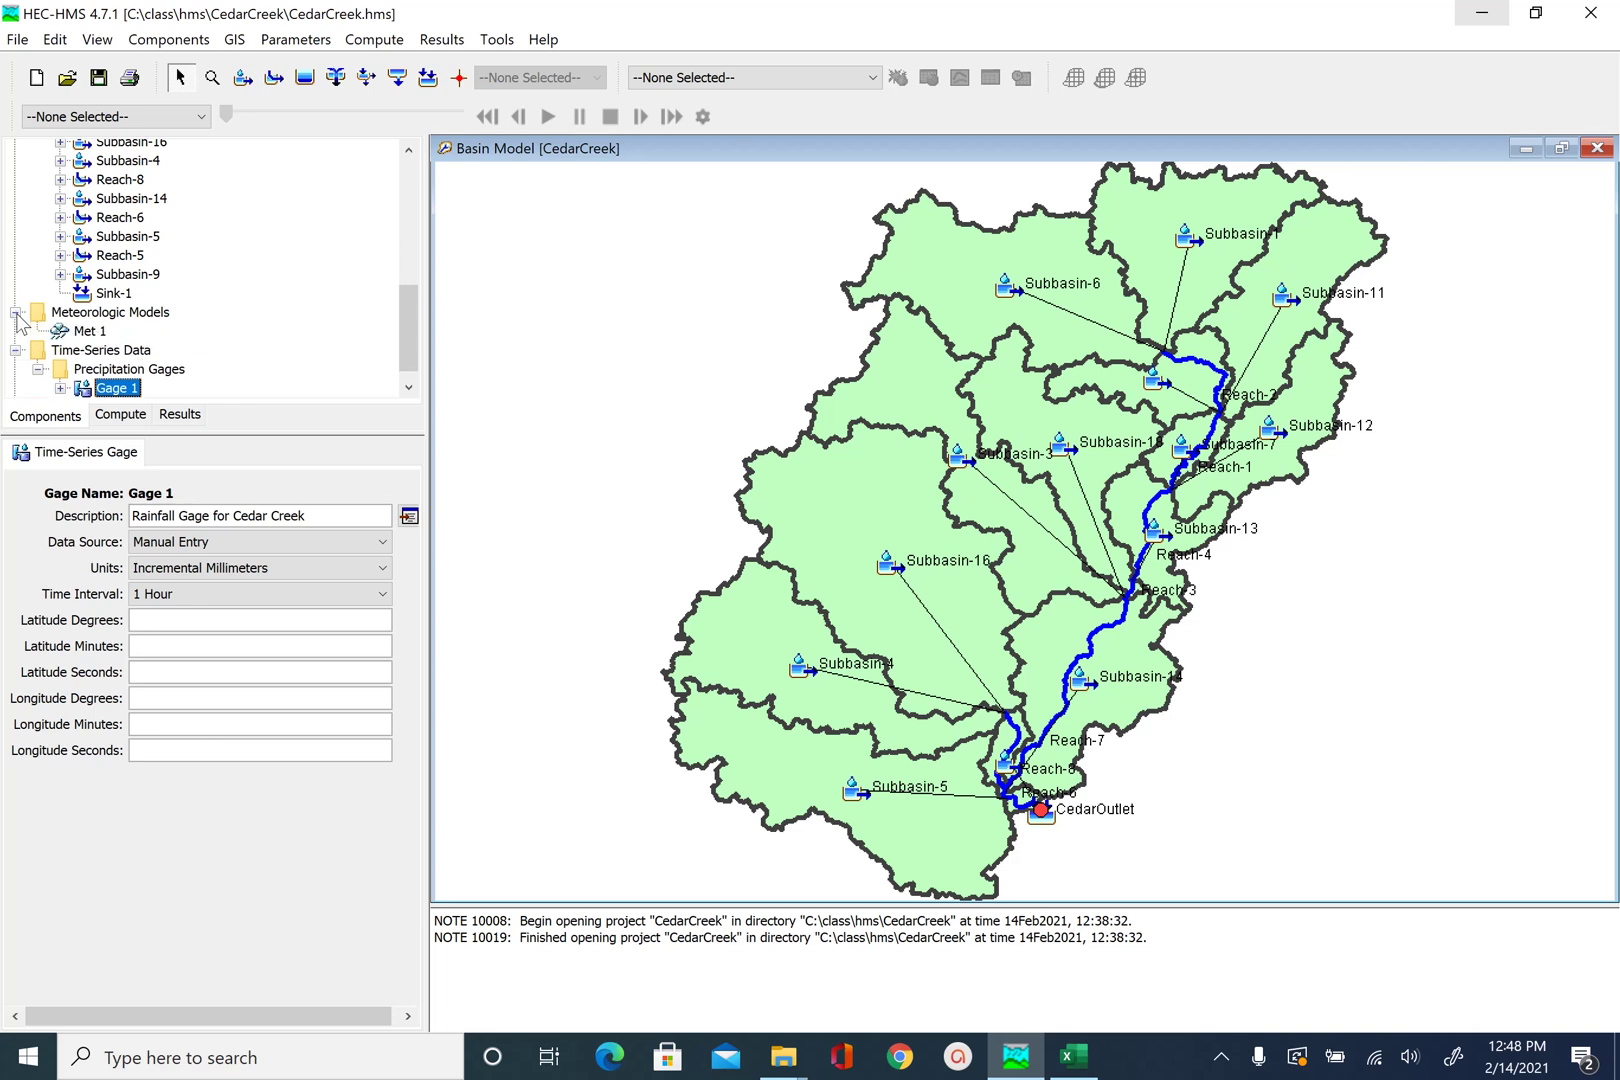
{"action": "left_click", "coordinate": [94, 334]}
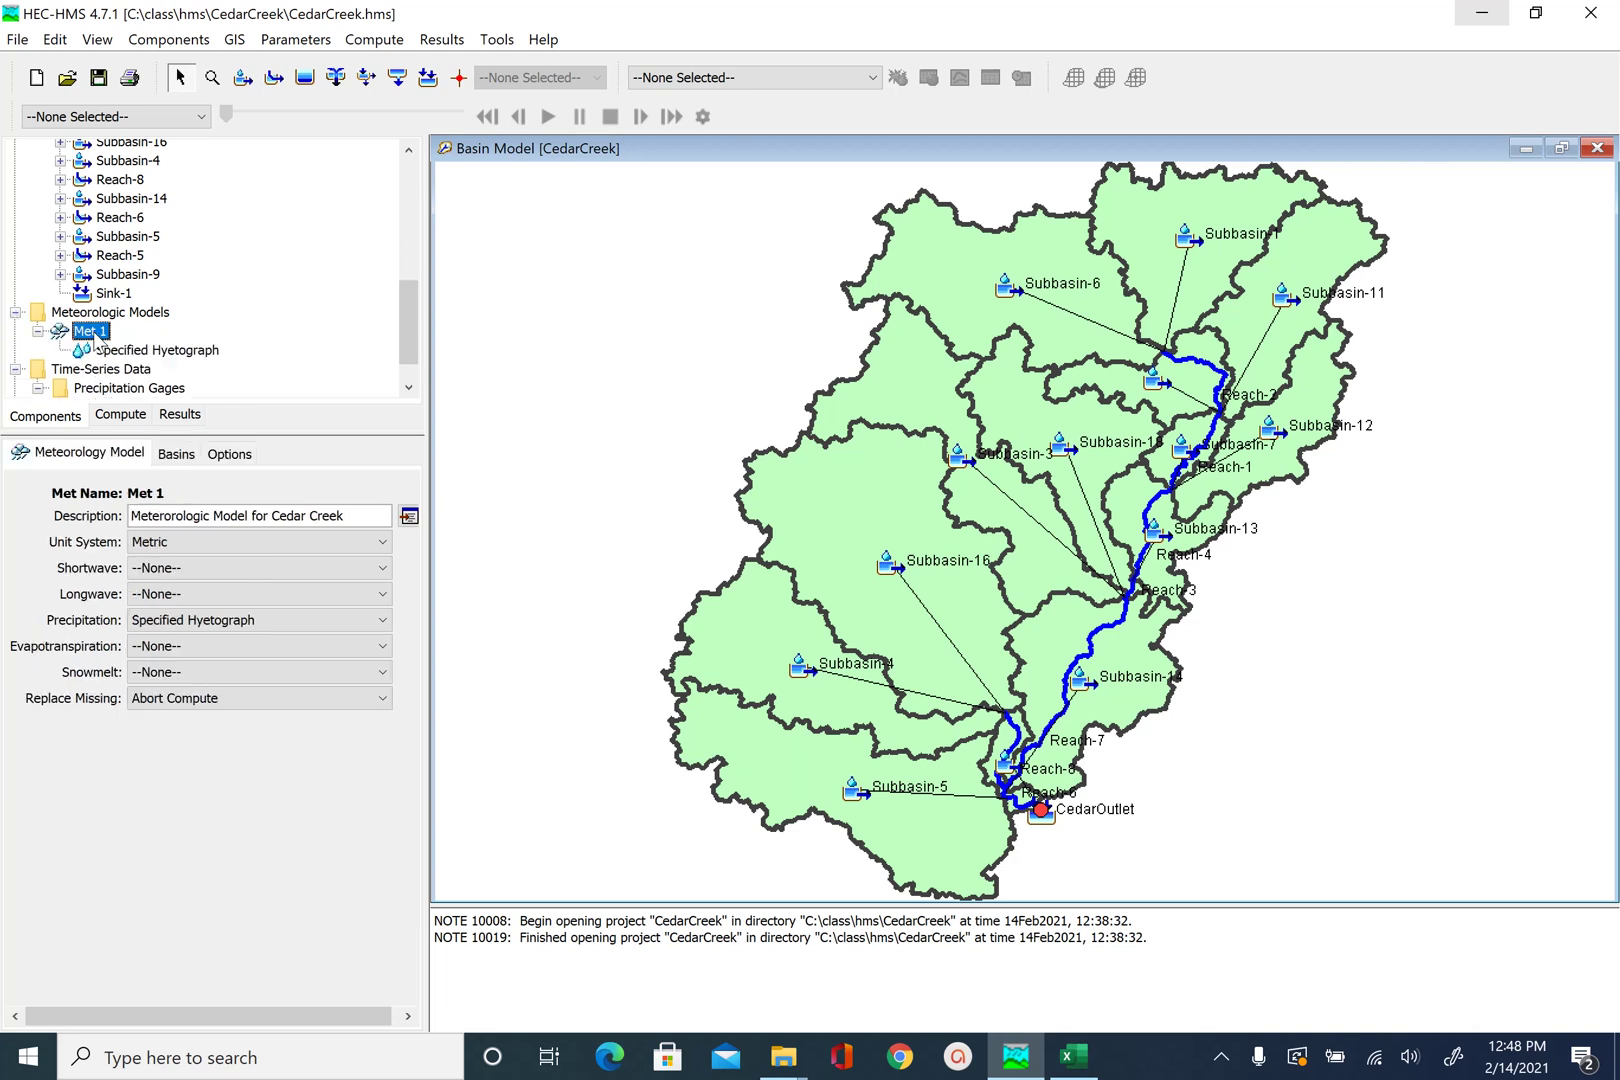
{"action": "left_click", "coordinate": [217, 704]}
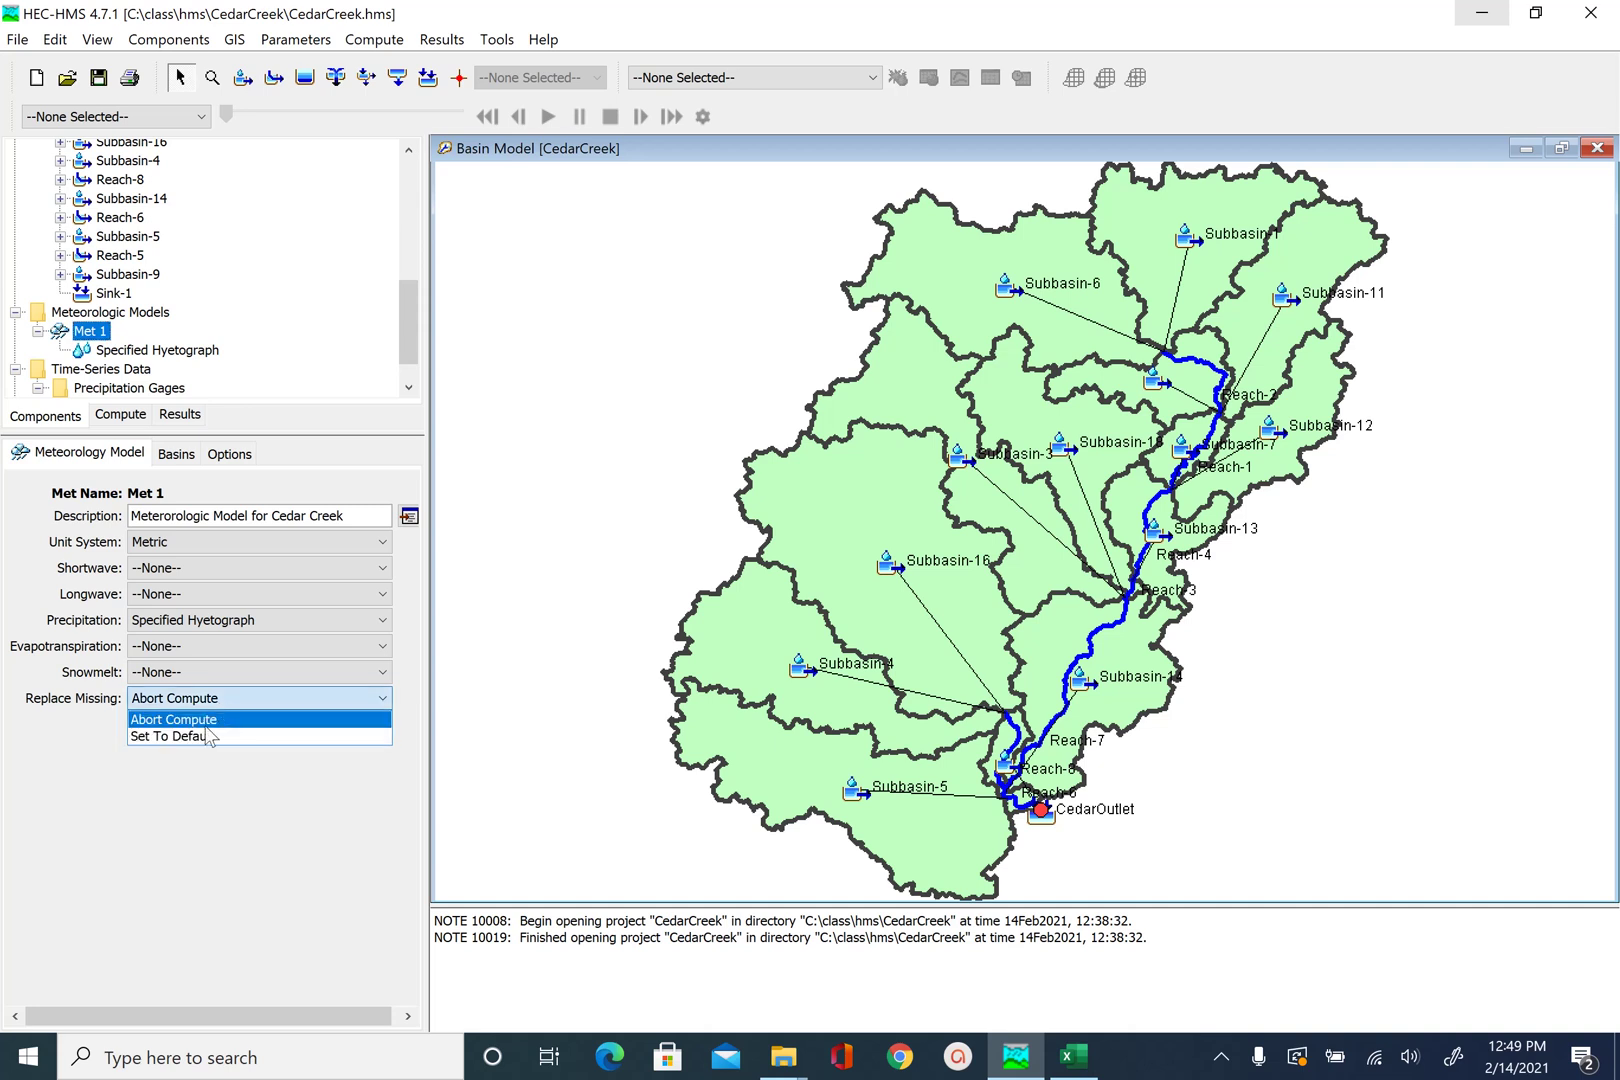
{"action": "left_click", "coordinate": [201, 737]}
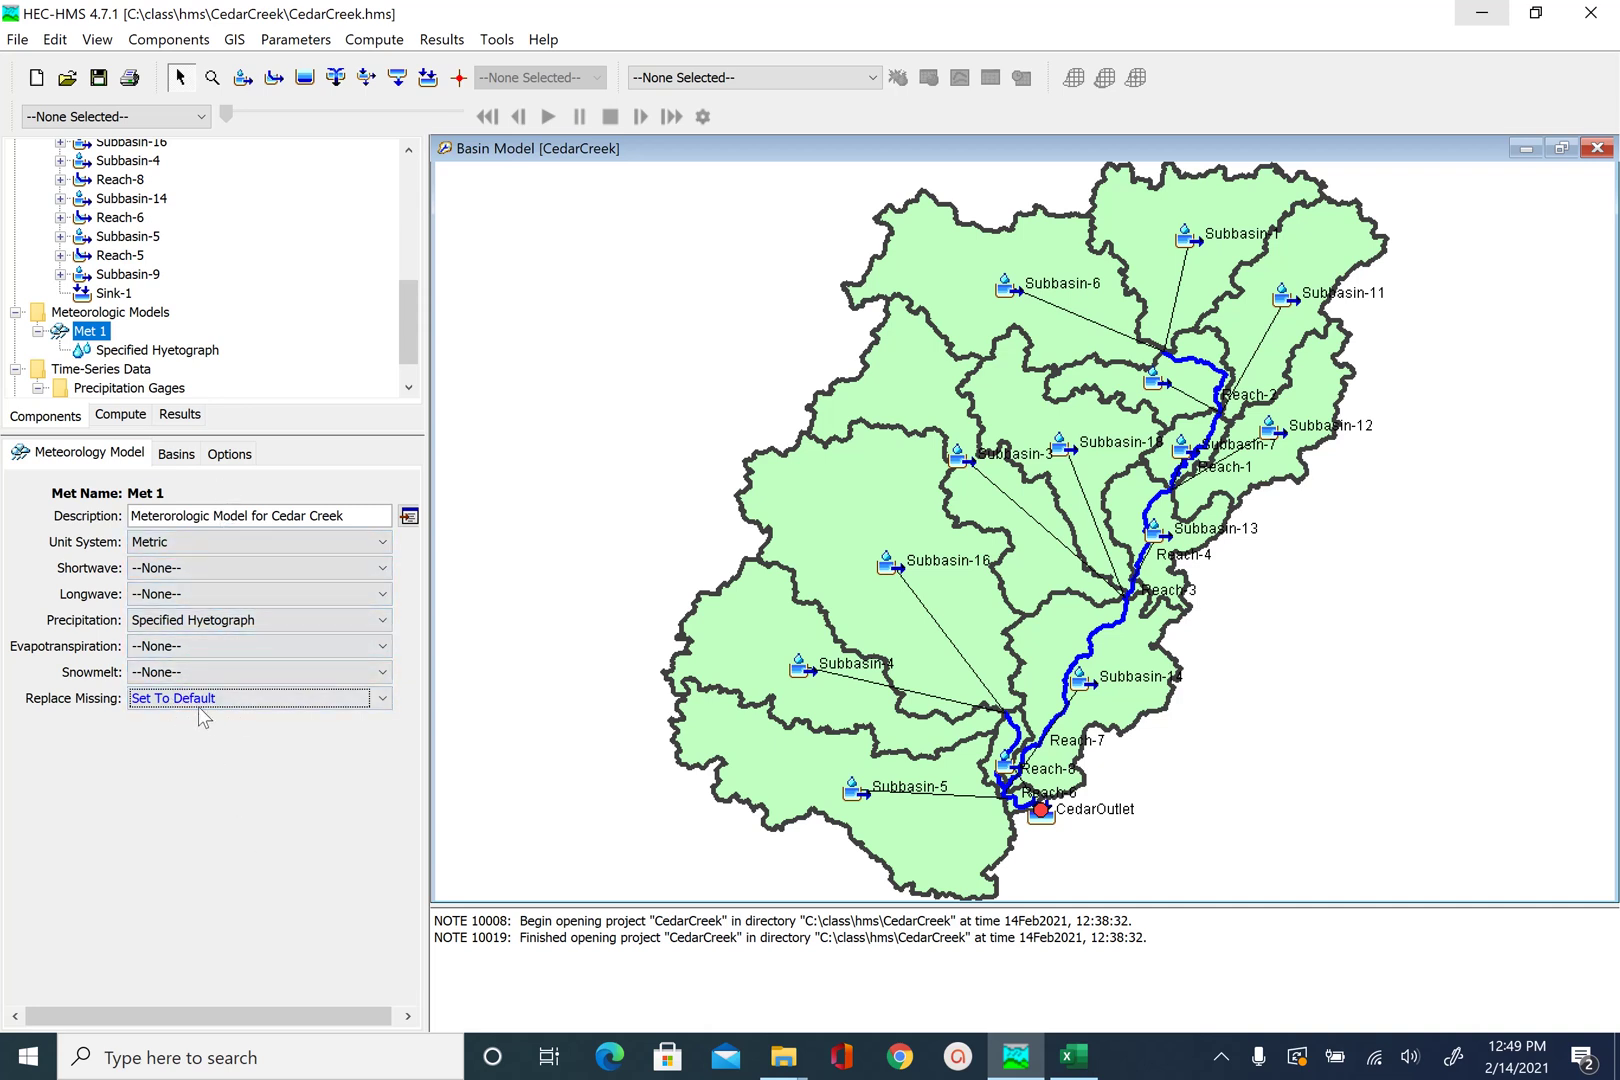
Set Include Subbasins to Yes for the CedarCreek basin in Met 1, and check the subbasin list in its Specified Hyetograph.
{"action": "left_click", "coordinate": [179, 462]}
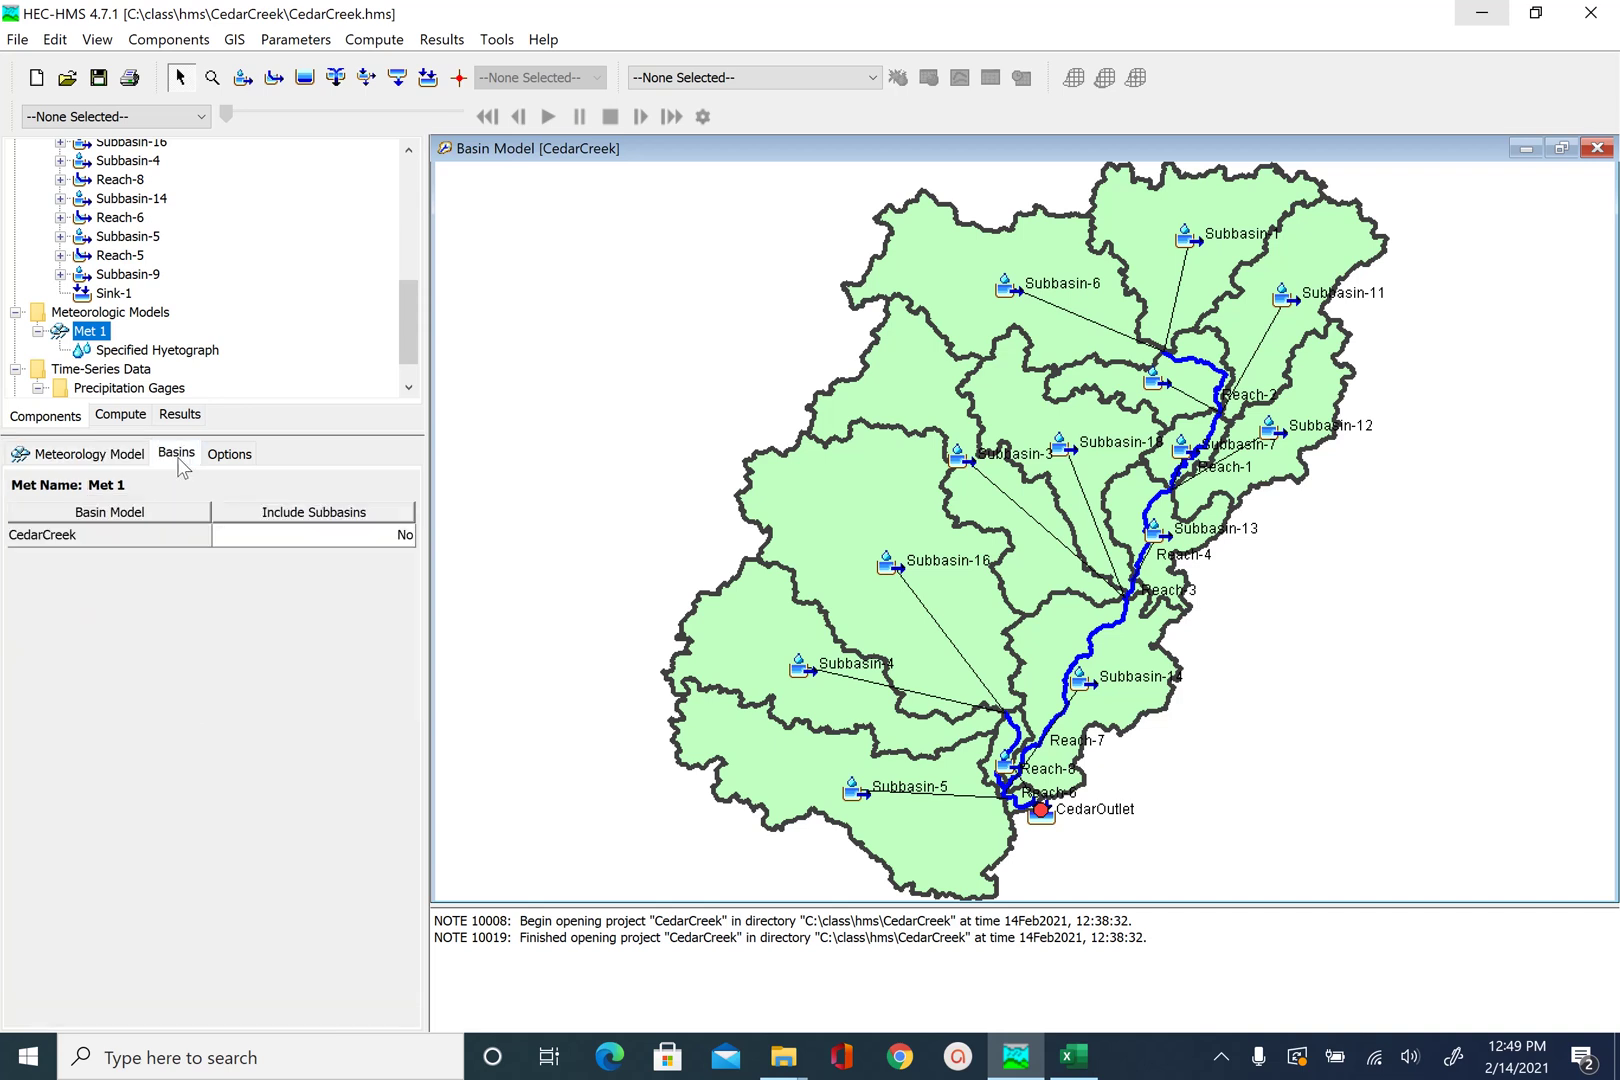
{"action": "left_click", "coordinate": [298, 538]}
{"action": "left_click", "coordinate": [263, 565]}
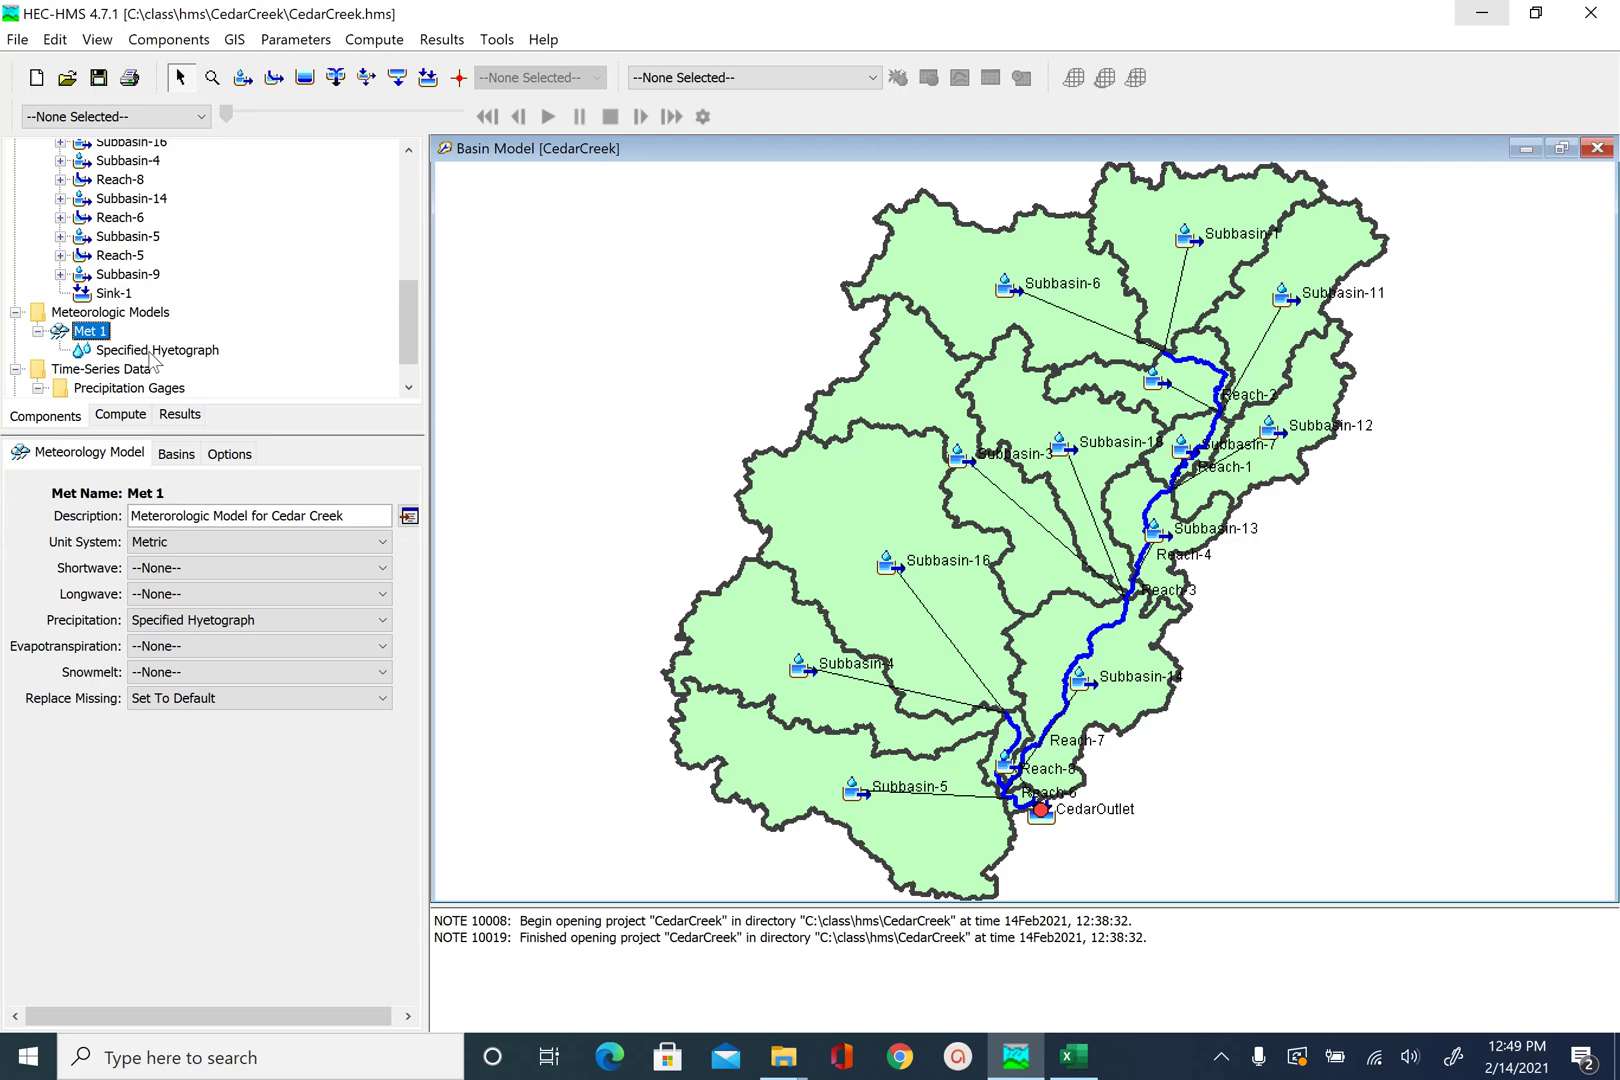
{"action": "left_click", "coordinate": [149, 352]}
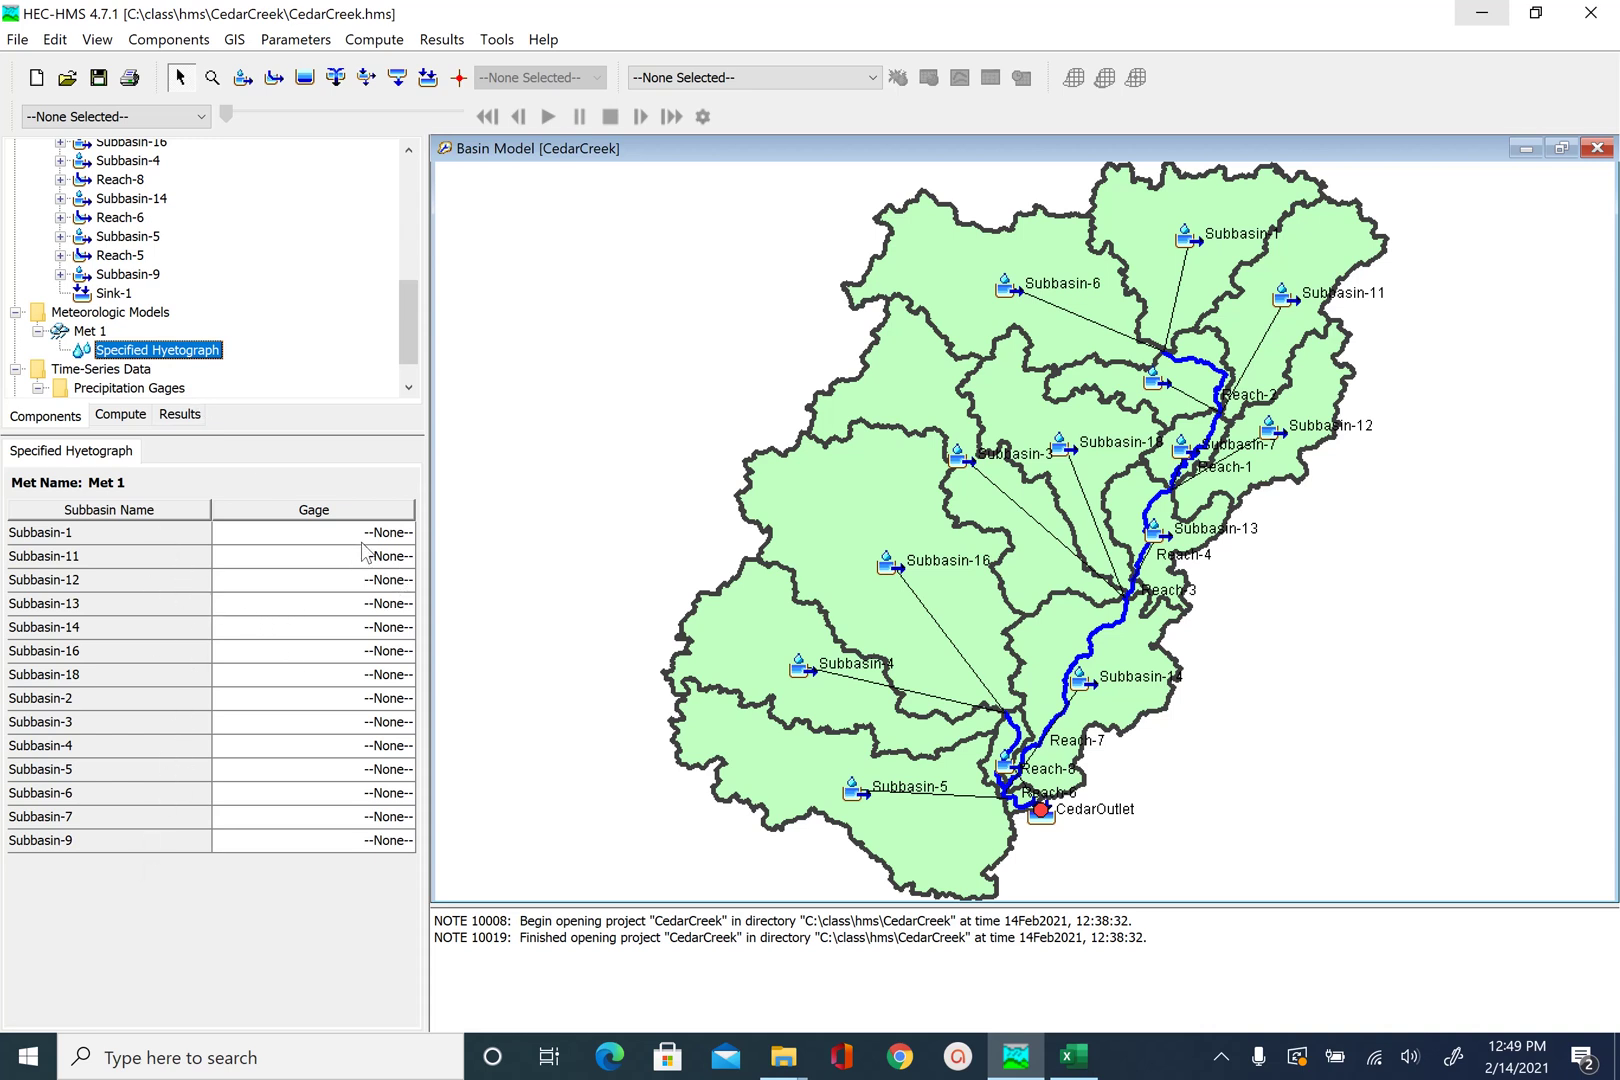
{"action": "left_click", "coordinate": [89, 336]}
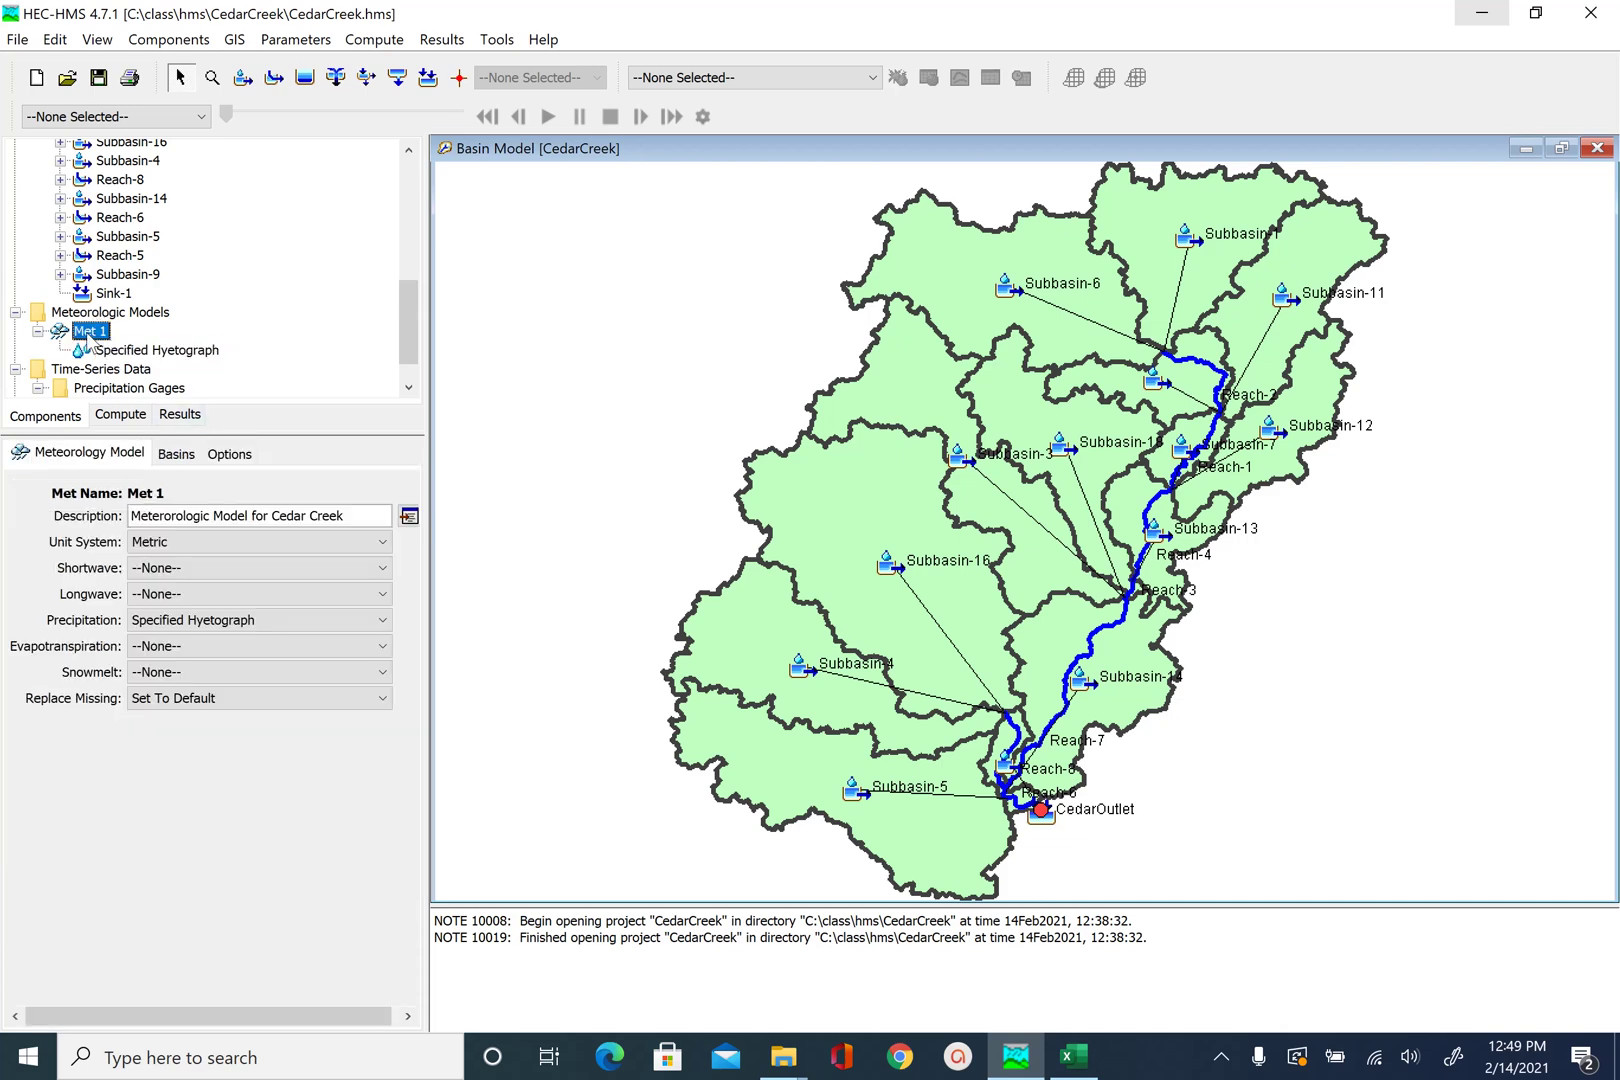
{"action": "left_click", "coordinate": [190, 456]}
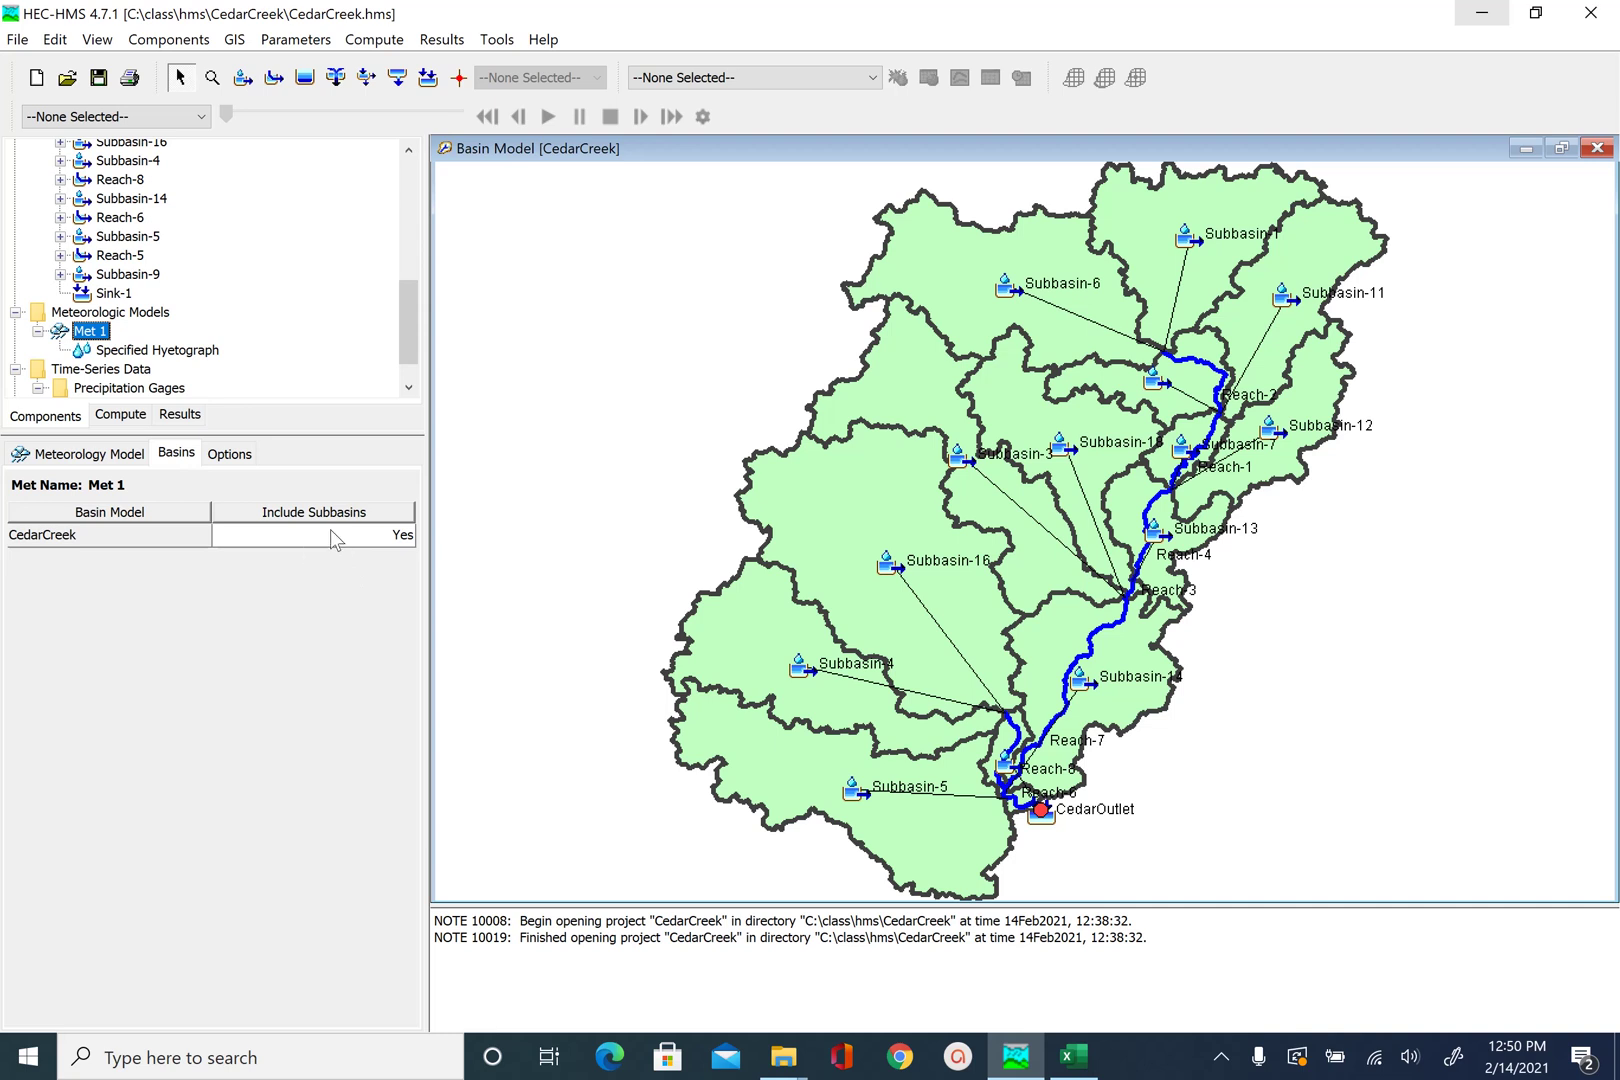
In Met 1's Specified Hyetograph, assign Gage 1 to Subbasin-1, Subbasin-11, Subbasin-12, Subbasin-13 and Subbasin-14.
{"action": "left_click", "coordinate": [191, 355]}
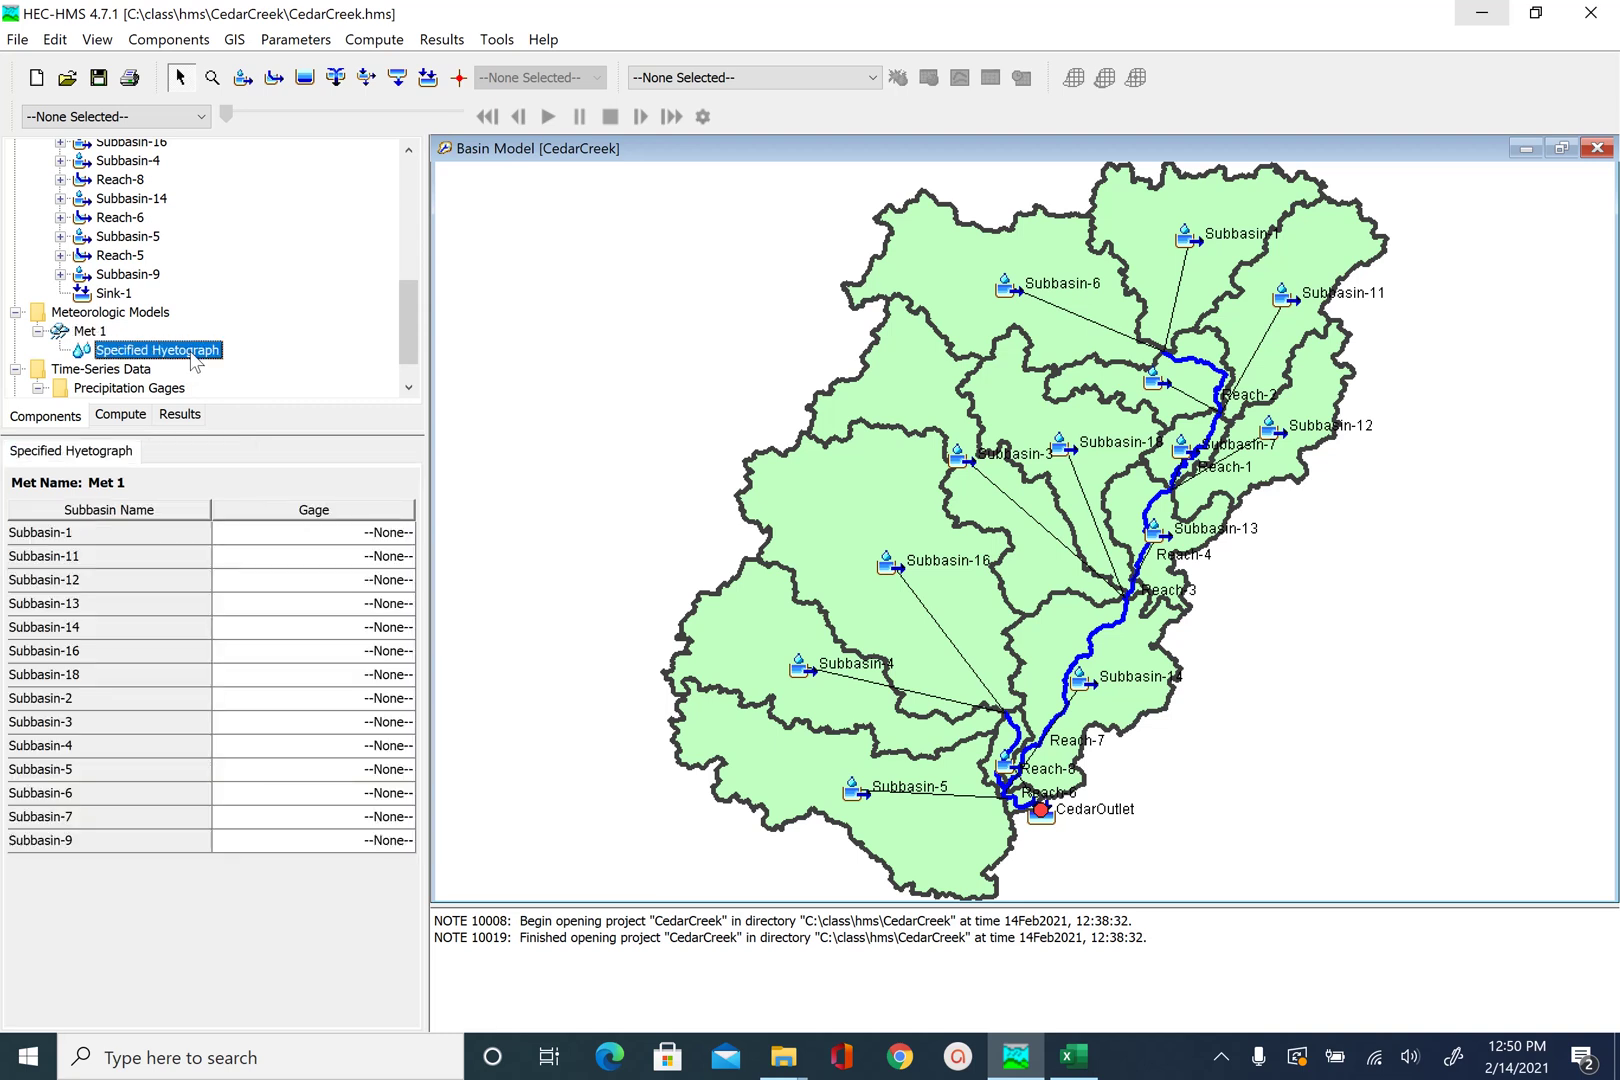
{"action": "left_click", "coordinate": [313, 534]}
{"action": "left_click", "coordinate": [290, 572]}
{"action": "left_click", "coordinate": [313, 533]}
{"action": "left_click", "coordinate": [290, 569]}
{"action": "left_click", "coordinate": [393, 557]}
{"action": "left_click", "coordinate": [380, 594]}
{"action": "left_click", "coordinate": [385, 580]}
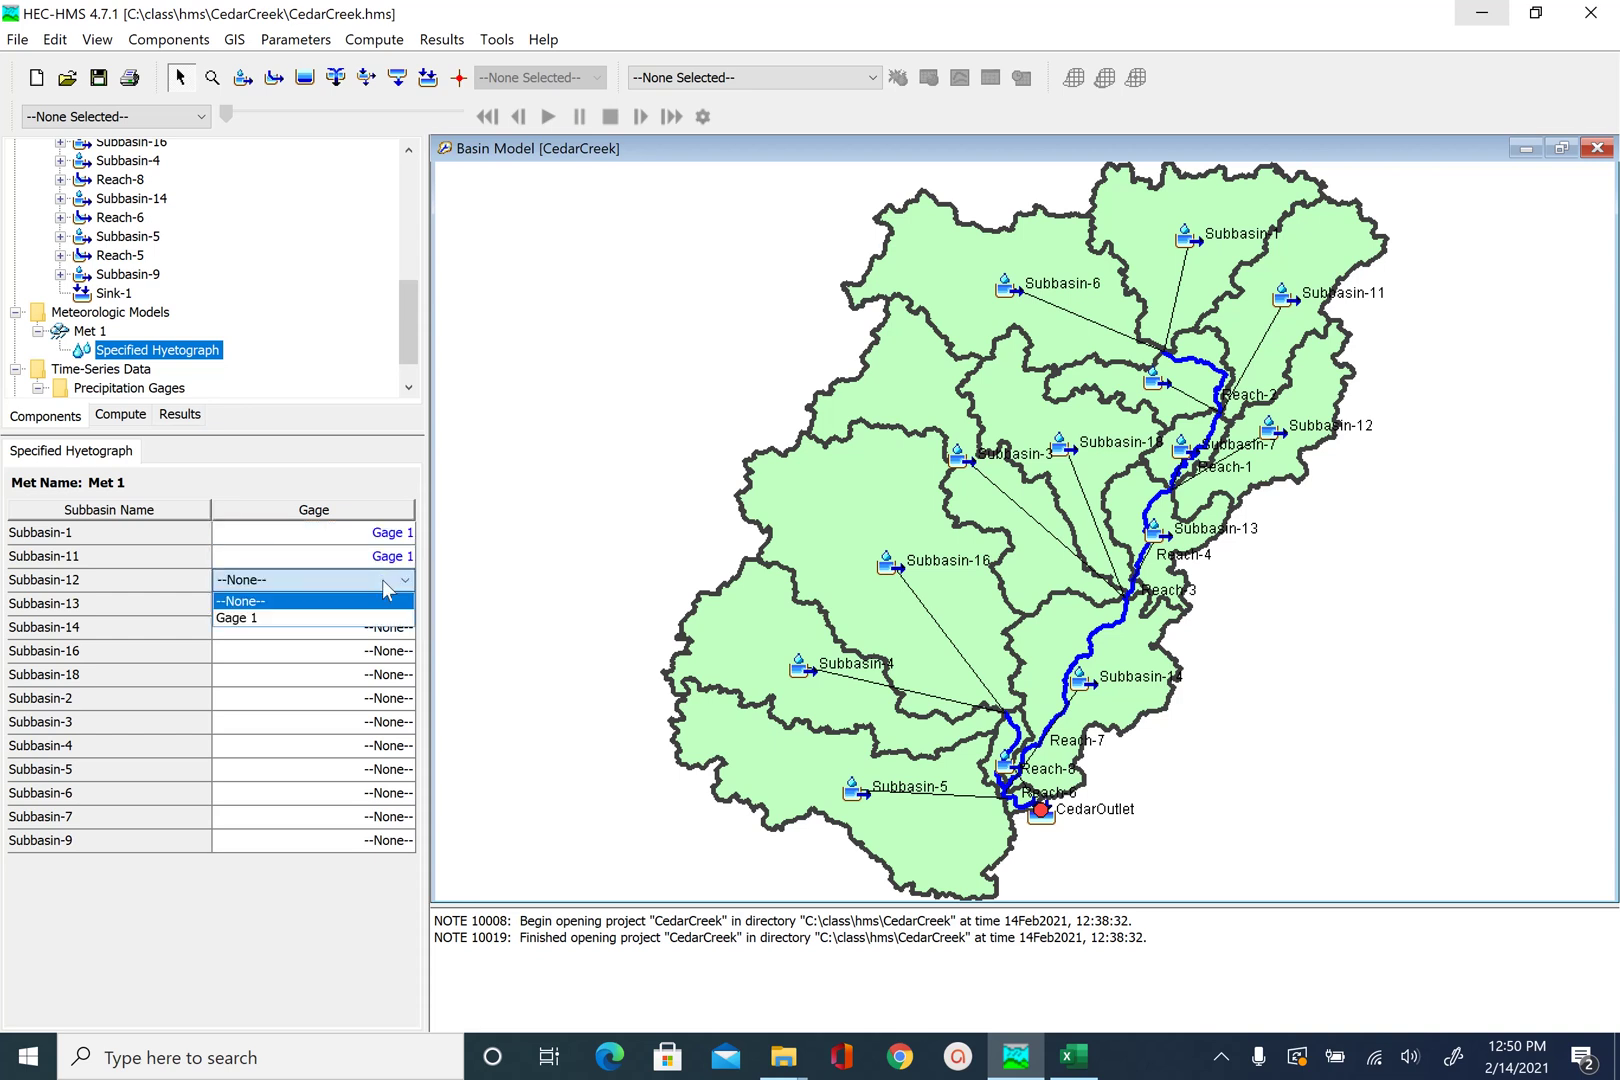
{"action": "left_click", "coordinate": [373, 619]}
{"action": "left_click", "coordinate": [365, 604]}
{"action": "left_click", "coordinate": [357, 642]}
{"action": "left_click", "coordinate": [395, 628]}
{"action": "left_click", "coordinate": [386, 664]}
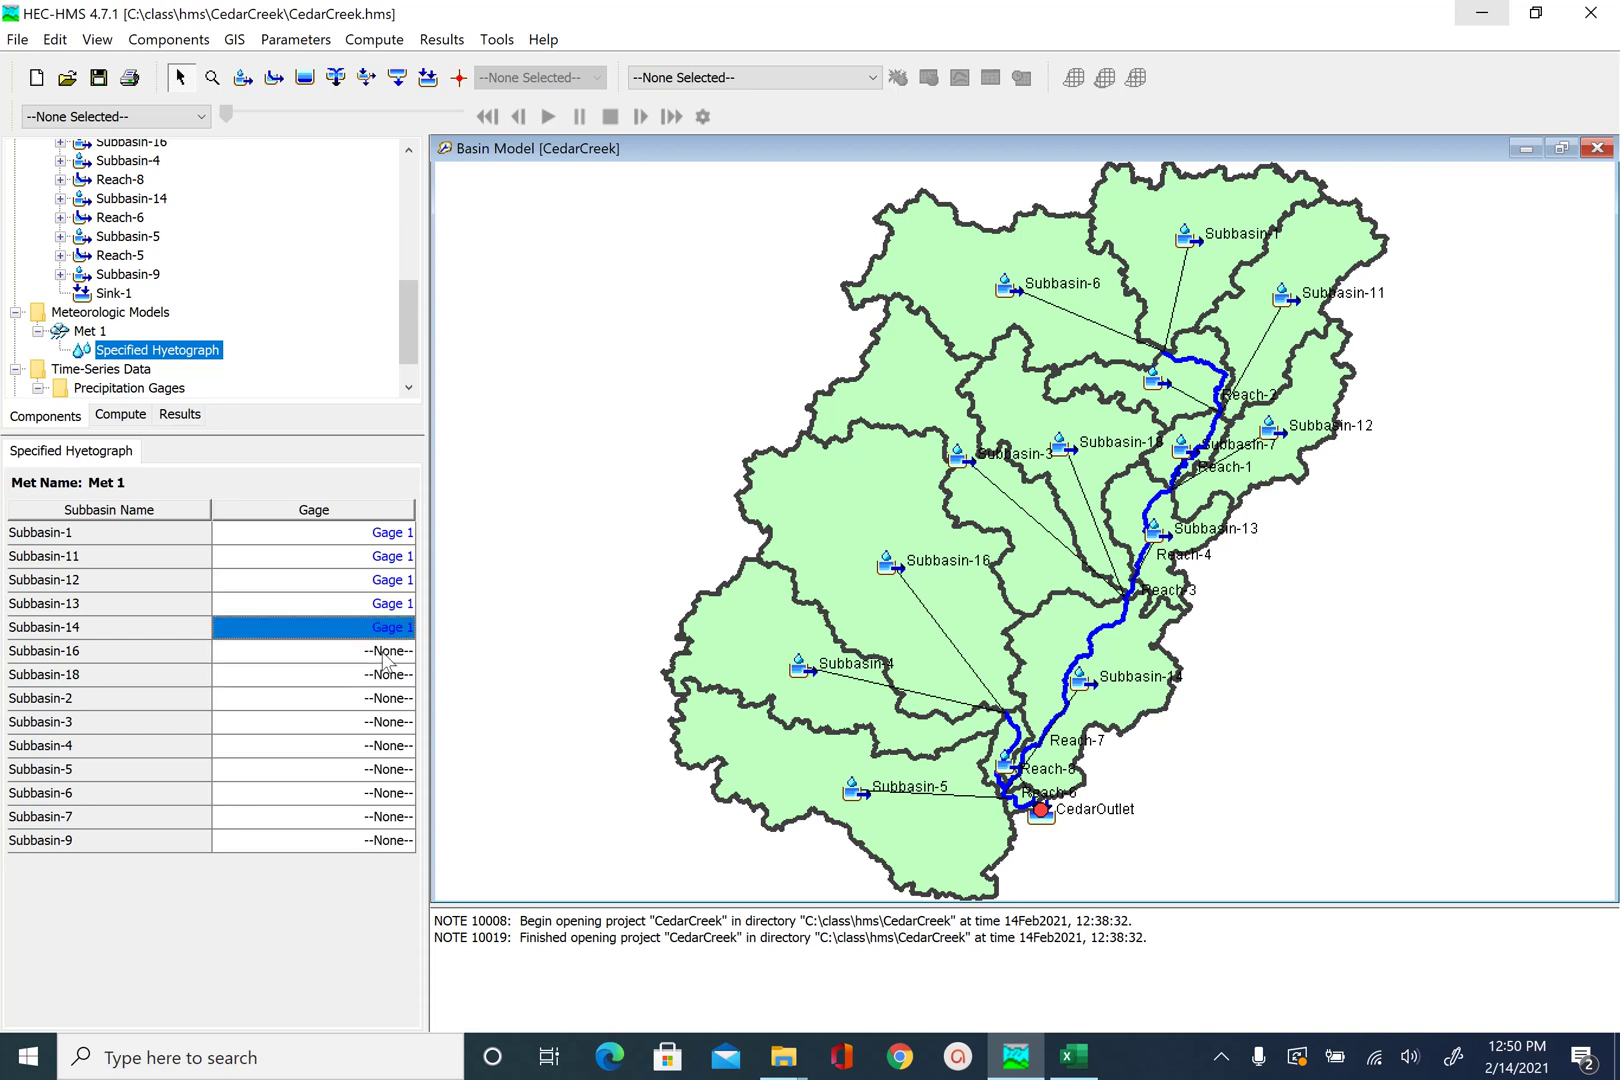
Assign Gage 1 to Subbasin-16, Subbasin-18, Subbasin-2 and Subbasin-3 in Met 1's Specified Hyetograph.
{"action": "left_click", "coordinate": [383, 655]}
{"action": "left_click", "coordinate": [370, 688]}
{"action": "left_click", "coordinate": [388, 677]}
{"action": "left_click", "coordinate": [372, 711]}
{"action": "left_click", "coordinate": [388, 700]}
{"action": "left_click", "coordinate": [388, 738]}
{"action": "left_click", "coordinate": [389, 724]}
{"action": "left_click", "coordinate": [368, 764]}
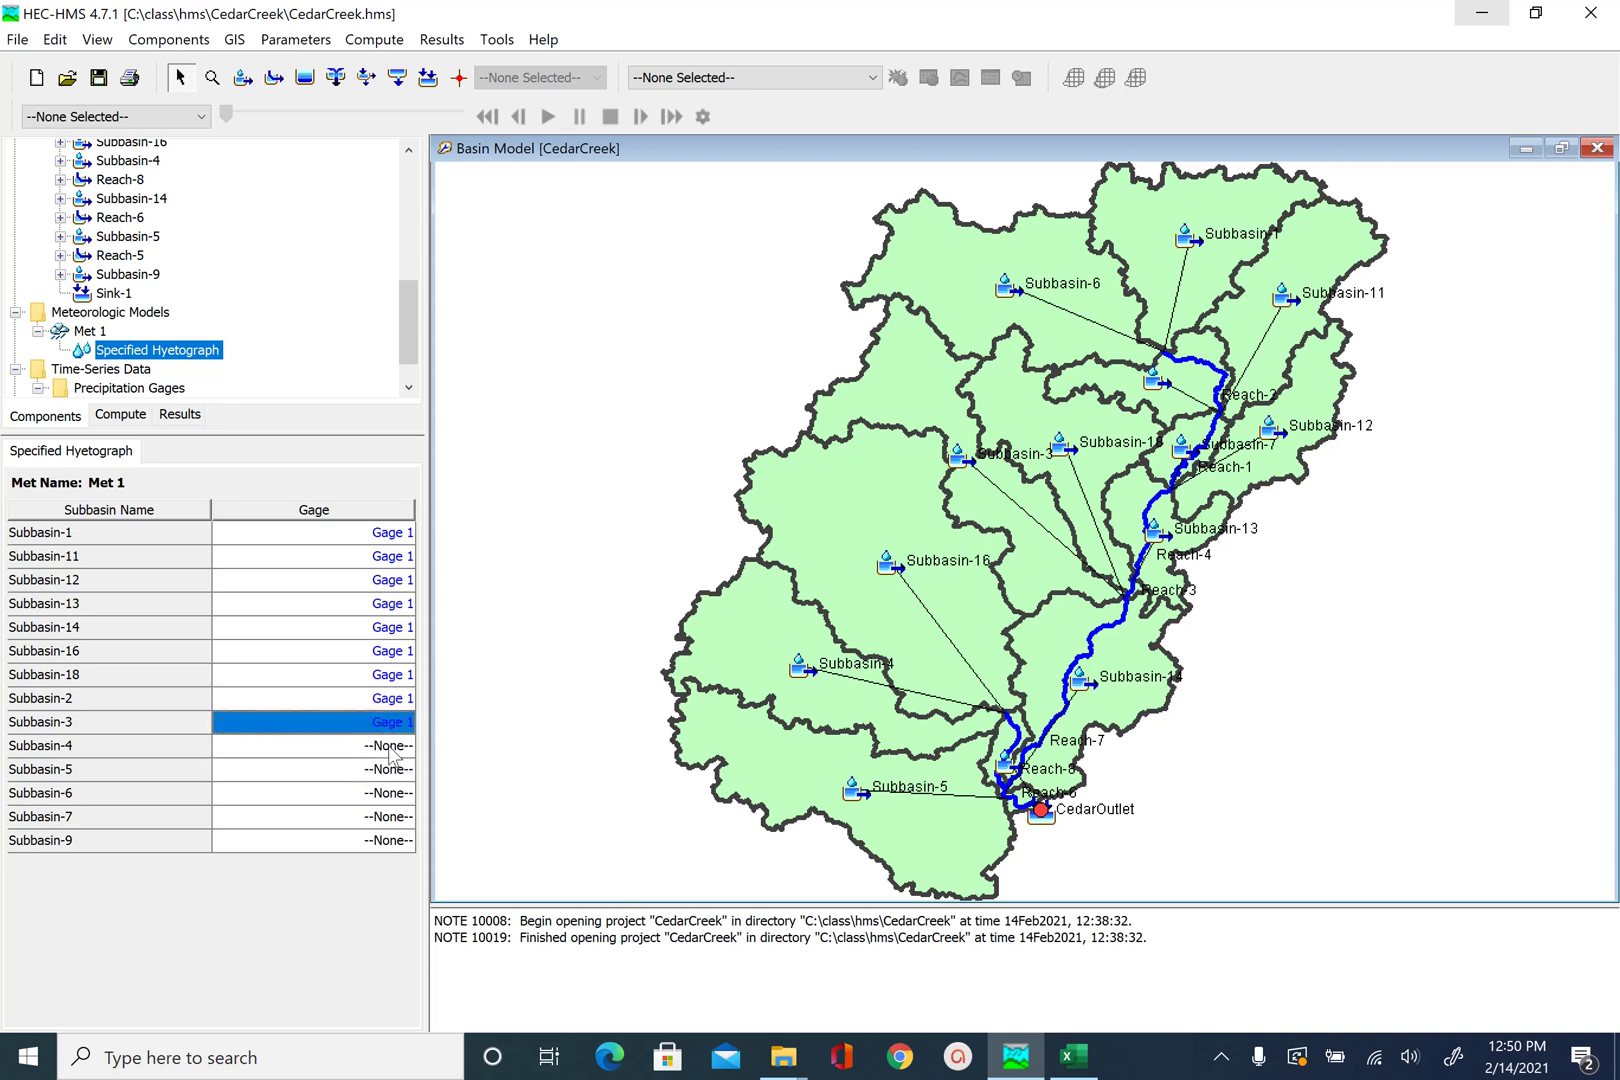
Assign Gage 1 to Subbasin-4, Subbasin-5, Subbasin-6, Subbasin-7 and Subbasin-9 in Met 1's Specified Hyetograph.
{"action": "left_click", "coordinate": [390, 748]}
{"action": "left_click", "coordinate": [370, 785]}
{"action": "left_click", "coordinate": [388, 770]}
{"action": "left_click", "coordinate": [362, 807]}
{"action": "left_click", "coordinate": [382, 792]}
{"action": "left_click", "coordinate": [350, 831]}
{"action": "left_click", "coordinate": [373, 816]}
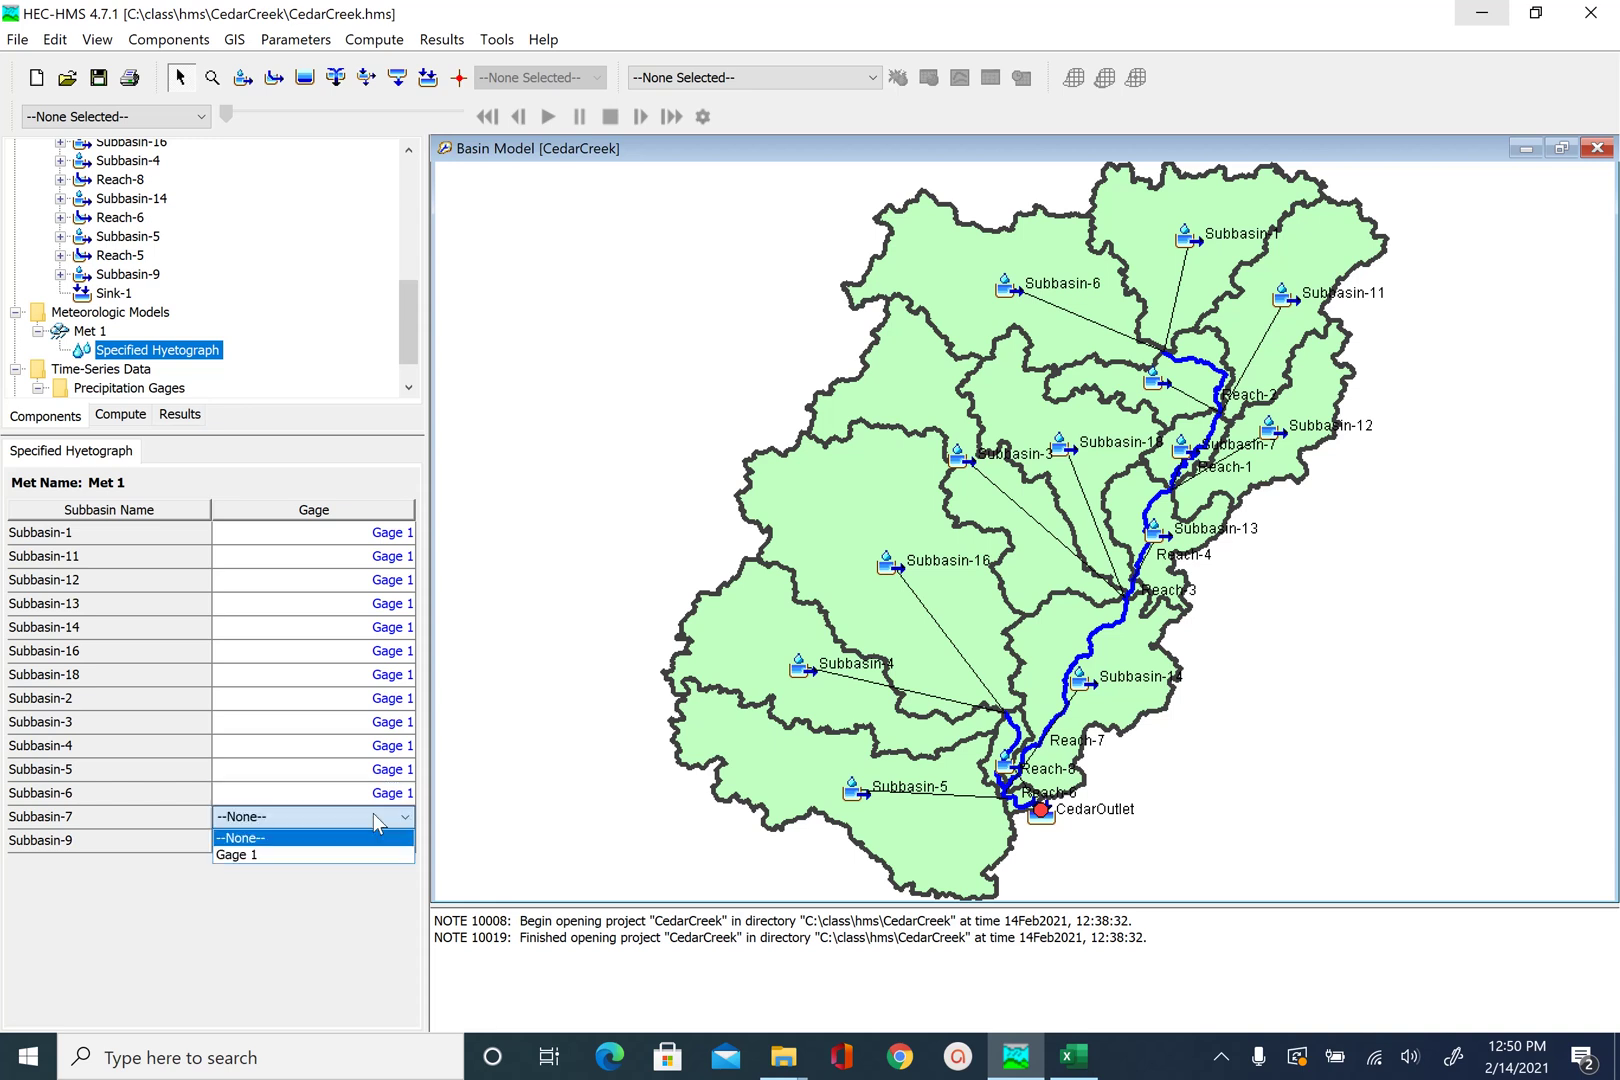
{"action": "left_click", "coordinate": [335, 852]}
{"action": "left_click", "coordinate": [372, 837]}
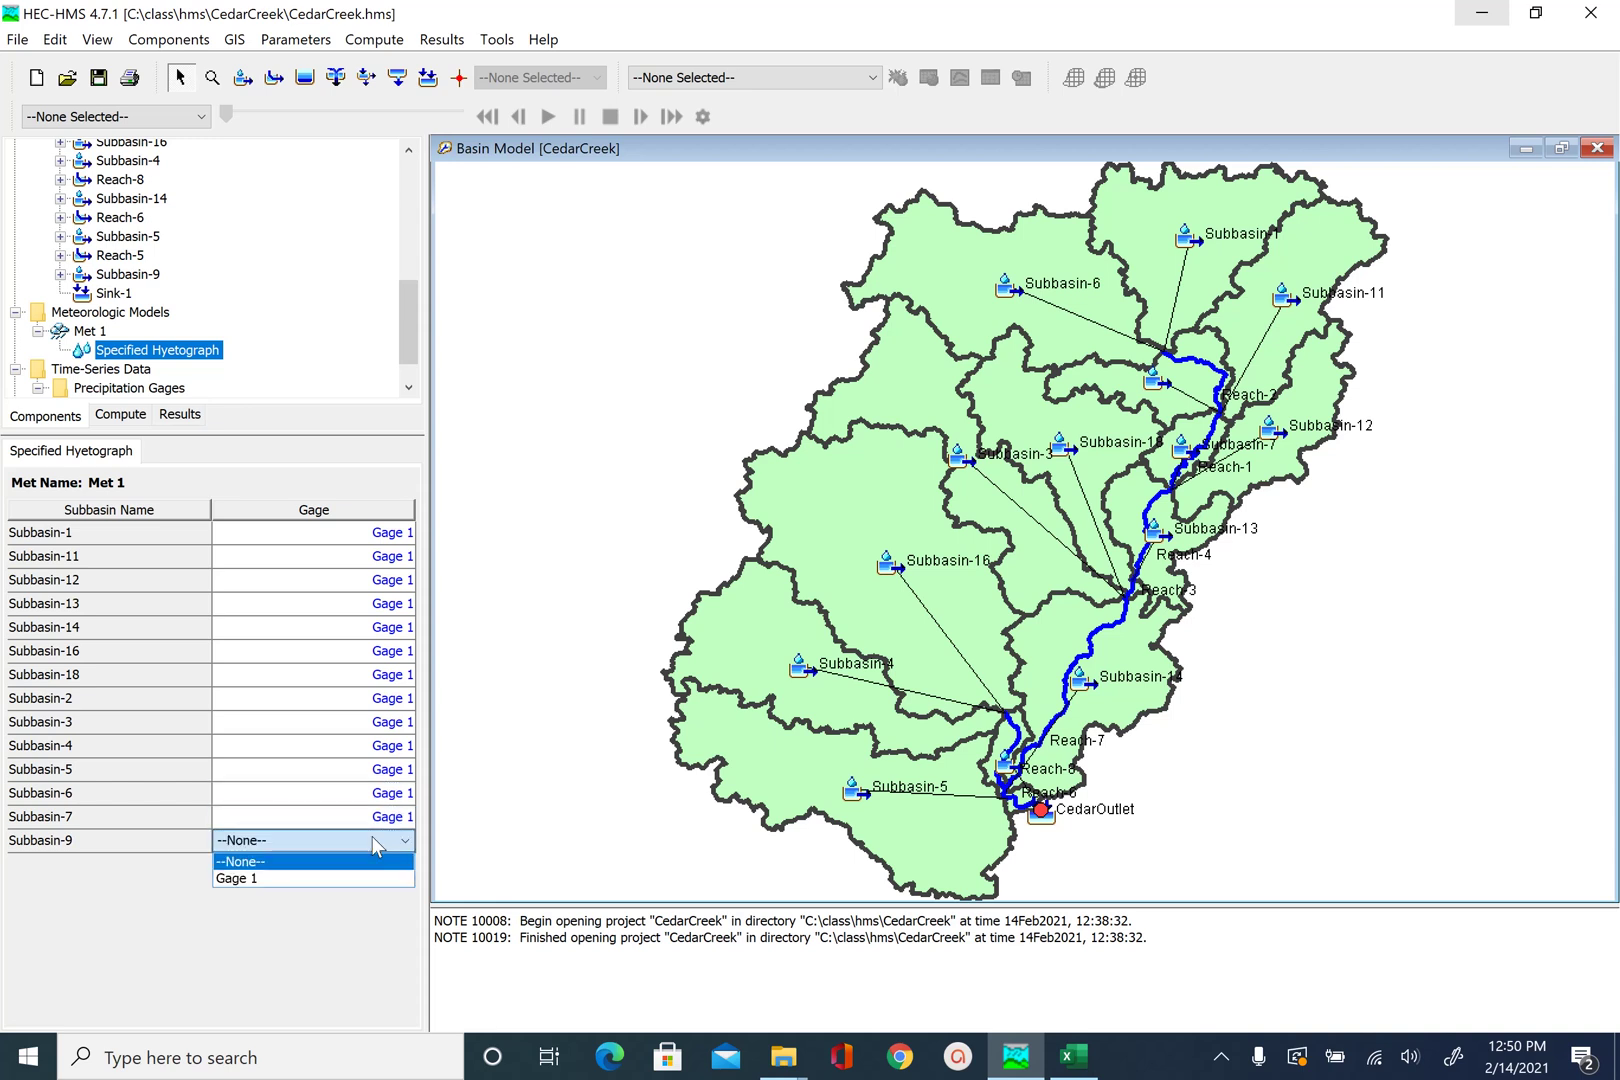
{"action": "left_click", "coordinate": [320, 877]}
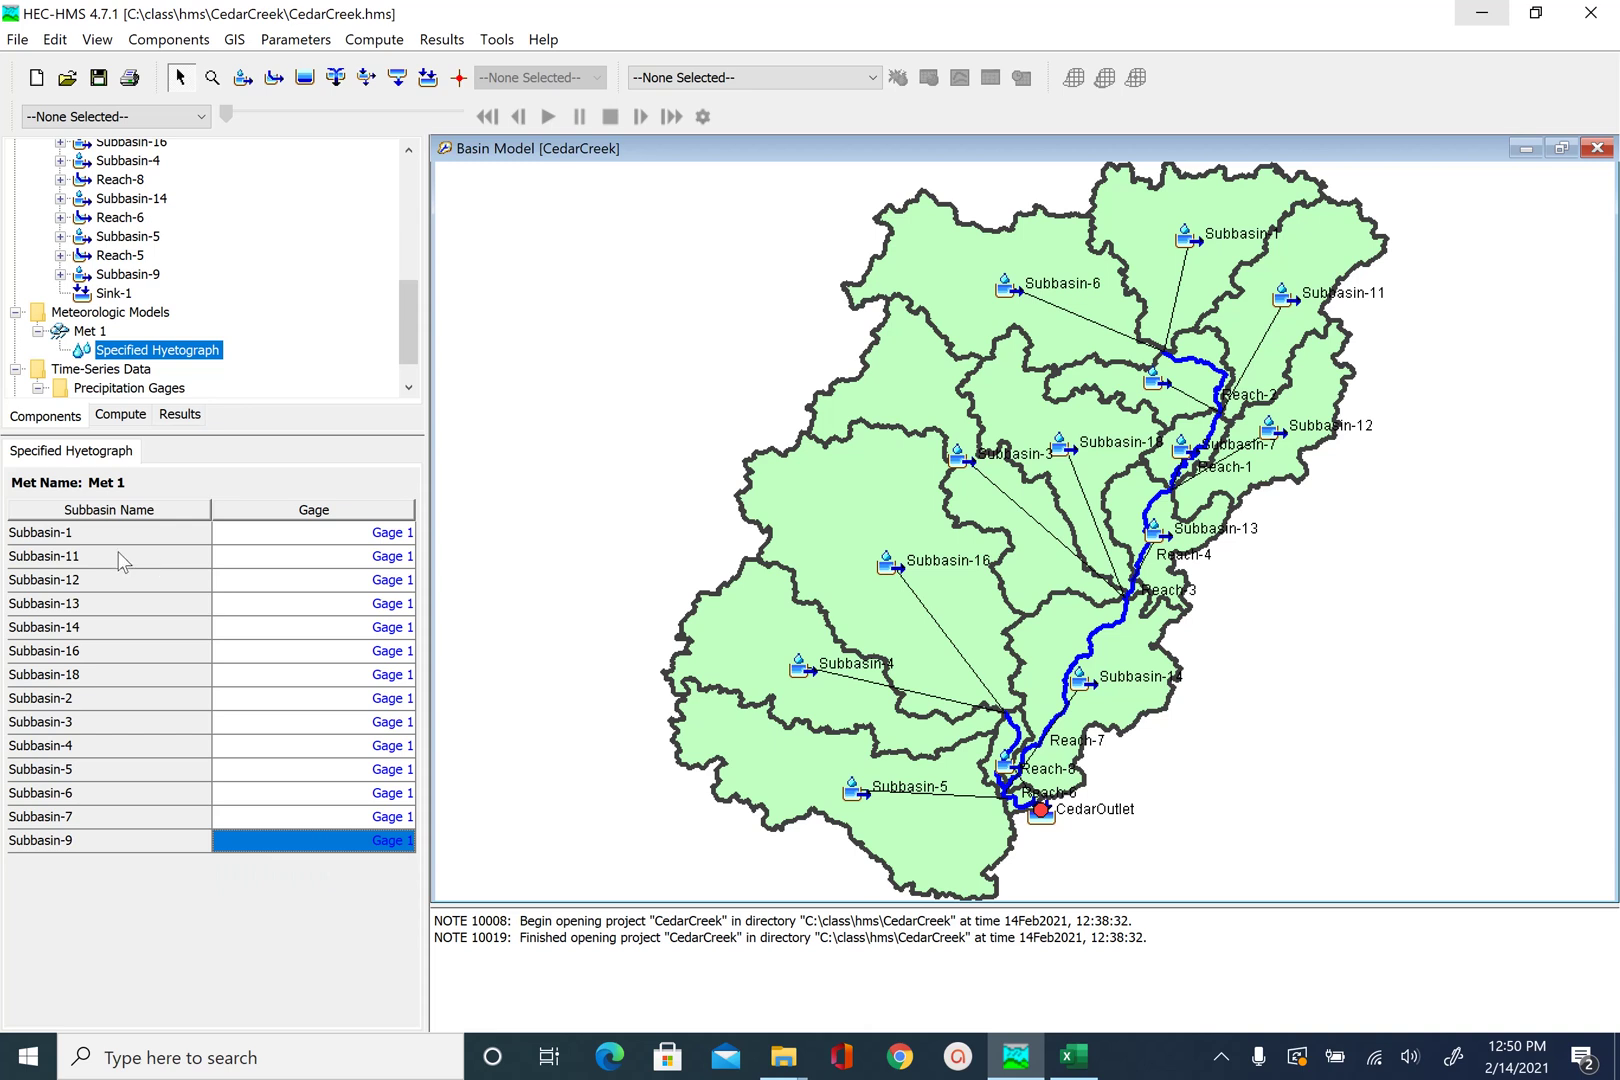
Save the project and reopen Met 1's Specified Hyetograph to check the gage assignments.
{"action": "left_click", "coordinate": [97, 78]}
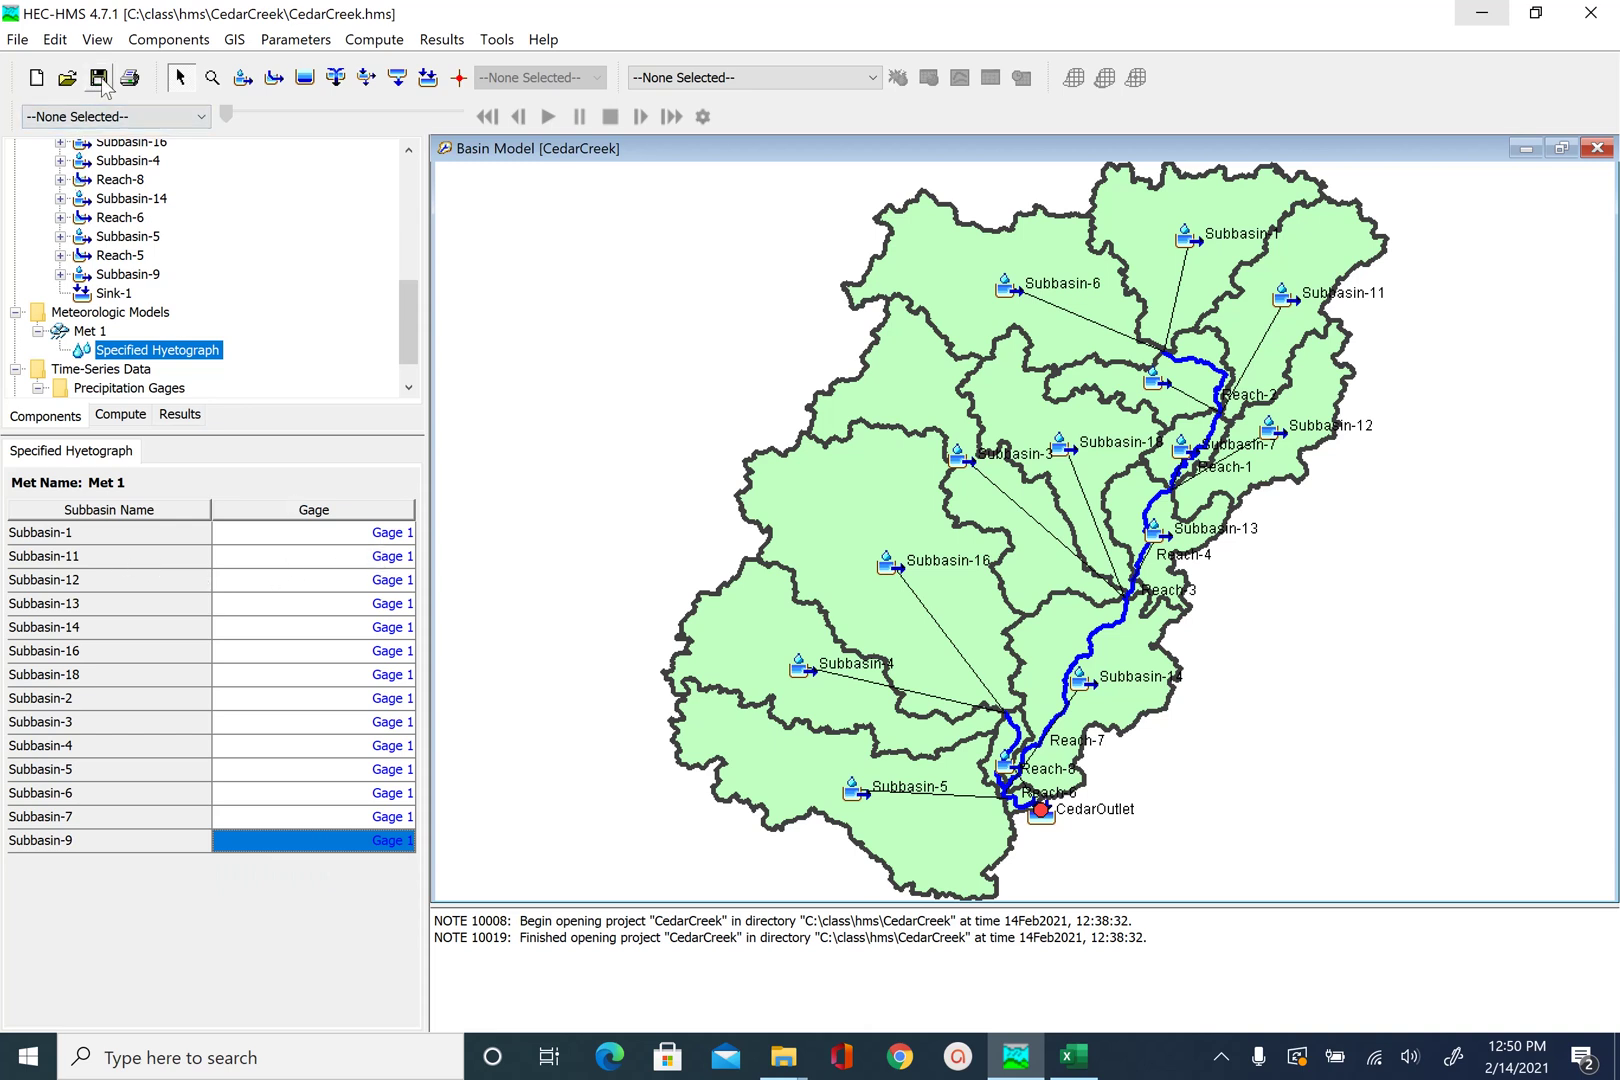
{"action": "left_click", "coordinate": [90, 333]}
{"action": "left_click", "coordinate": [128, 352]}
{"action": "left_click", "coordinate": [100, 331]}
{"action": "left_click", "coordinate": [122, 316]}
{"action": "left_click", "coordinate": [115, 351]}
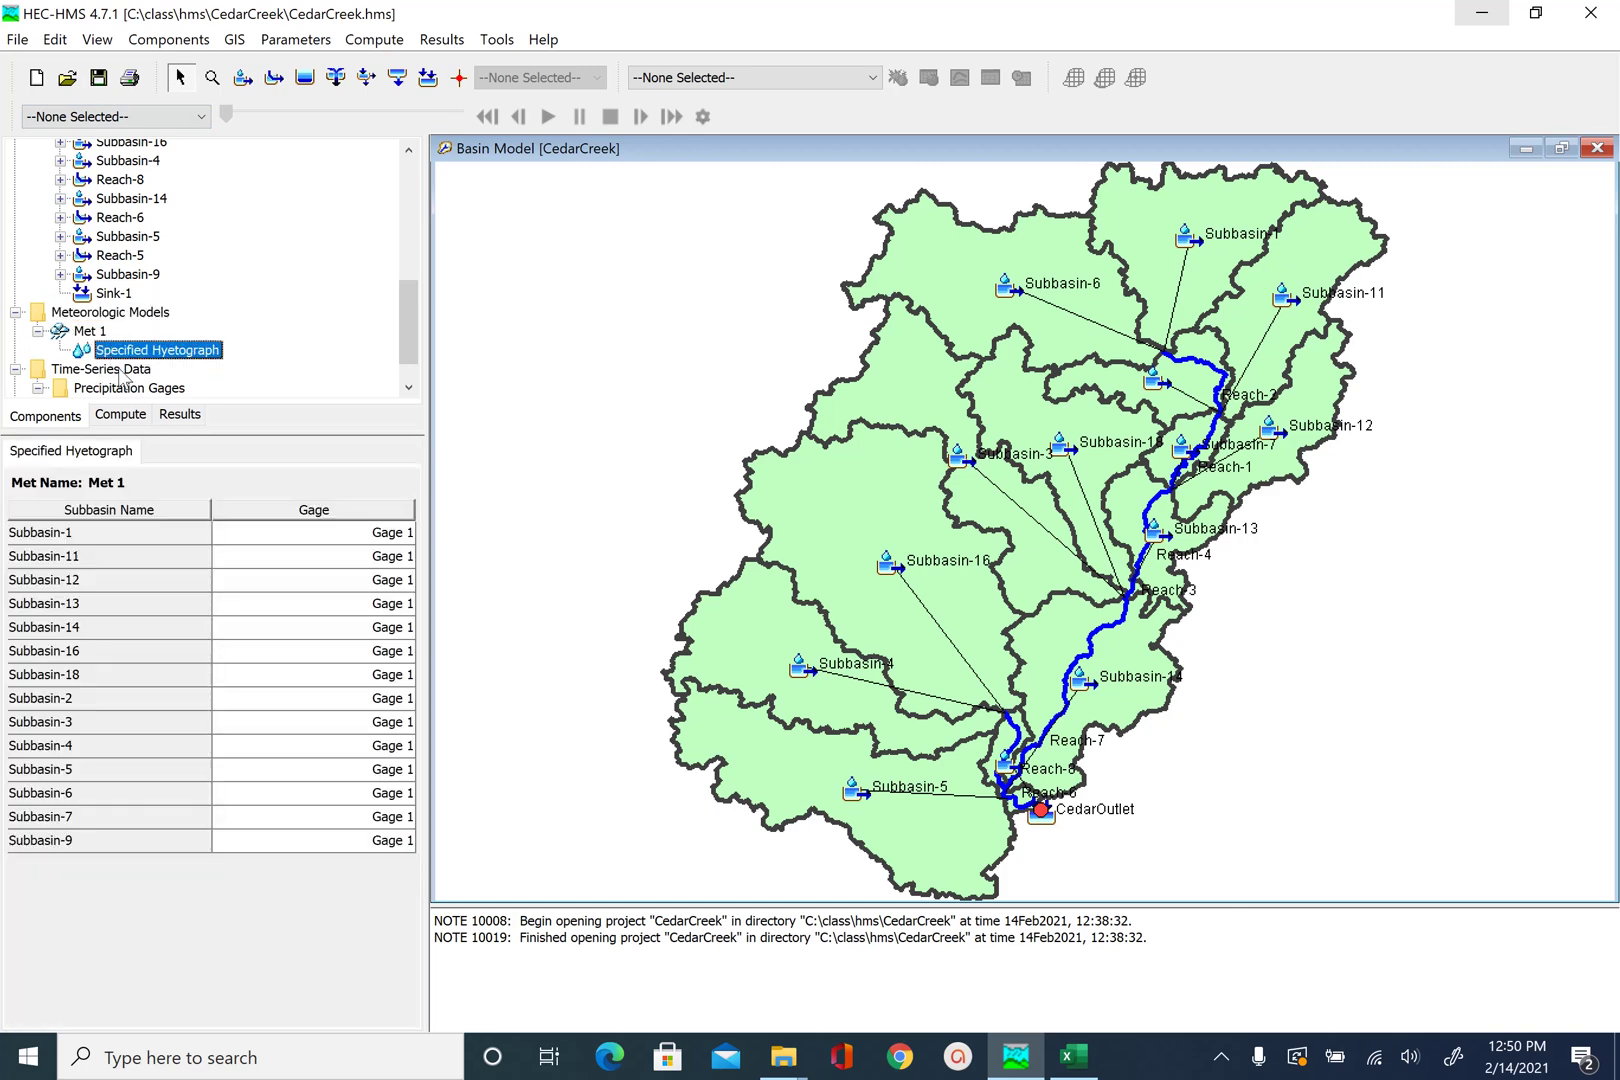
{"action": "scroll", "coordinate": [408, 325], "scroll_direction": "down", "scroll_amount": 1}
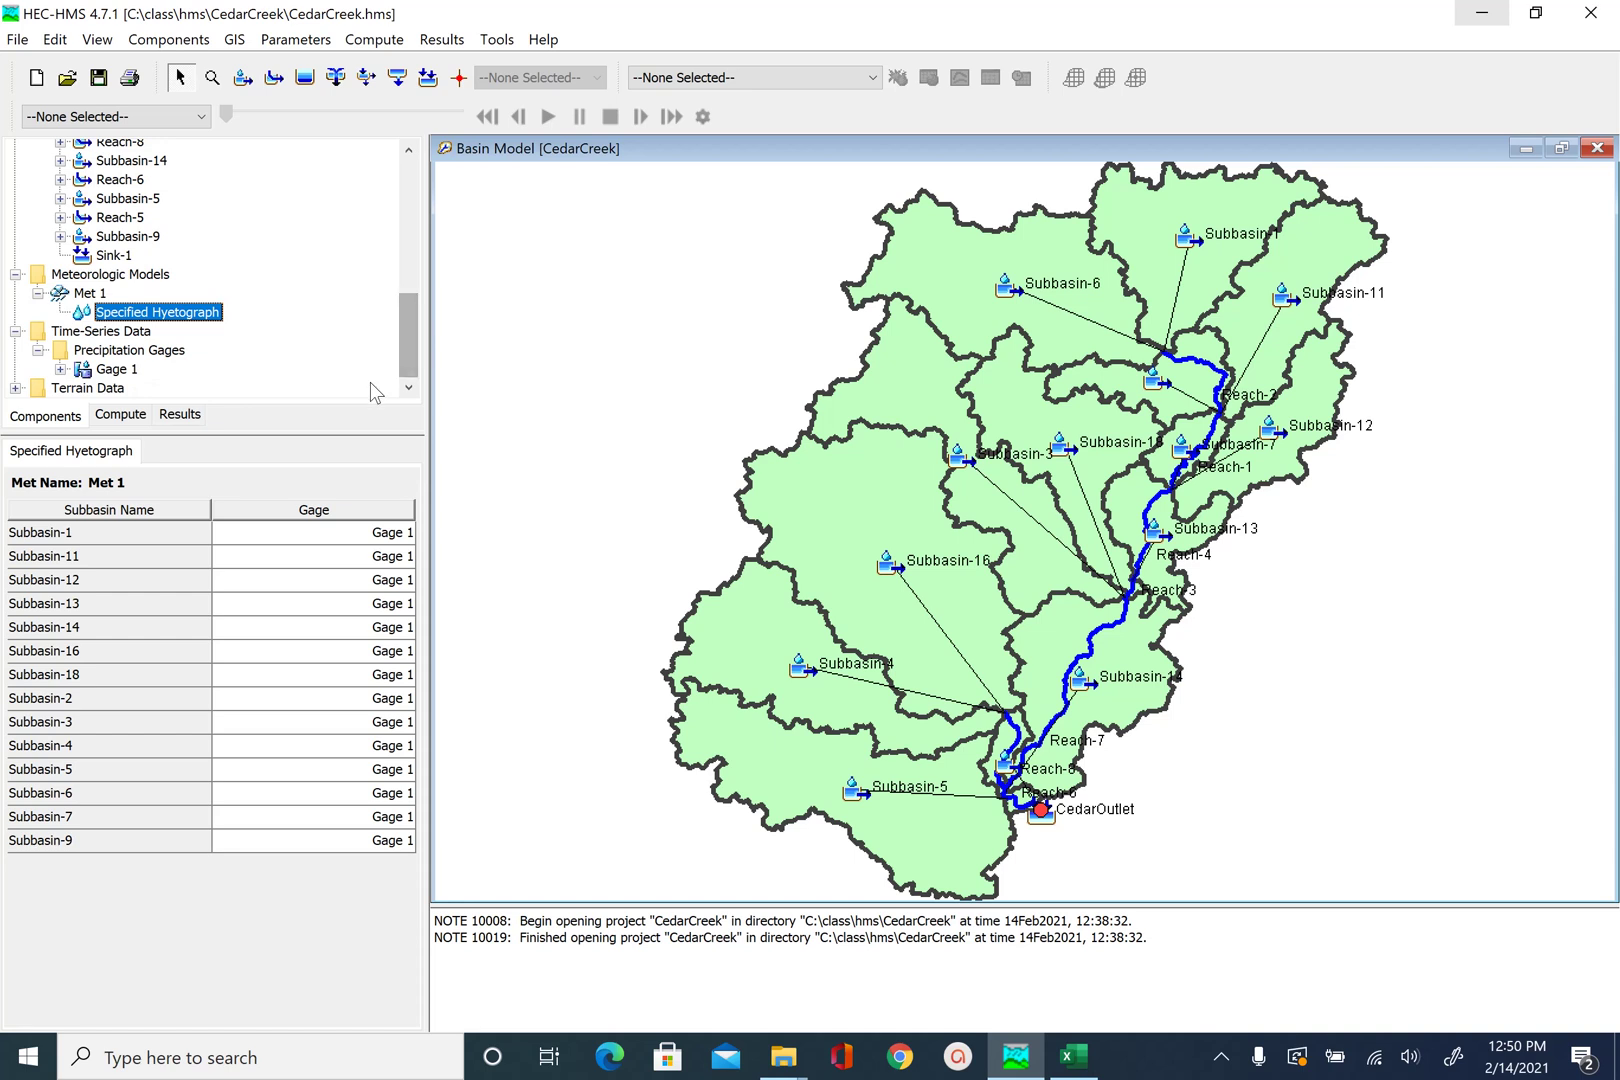